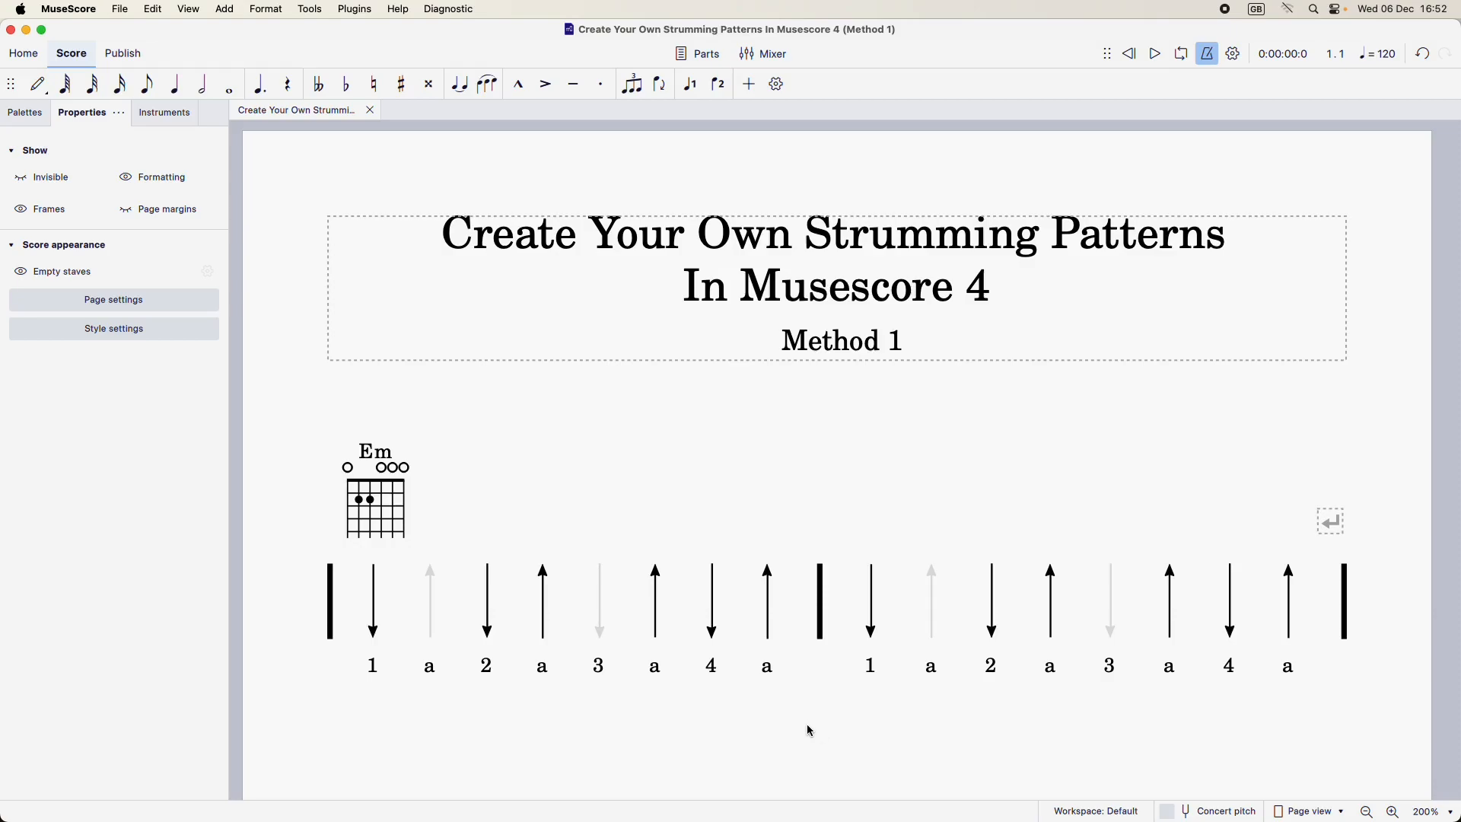
Step: Start a new score from the Guitar Tablature template in the Solo category and continue to its additional score information
{"action": "left_click", "coordinate": [120, 10]}
{"action": "left_click", "coordinate": [119, 11]}
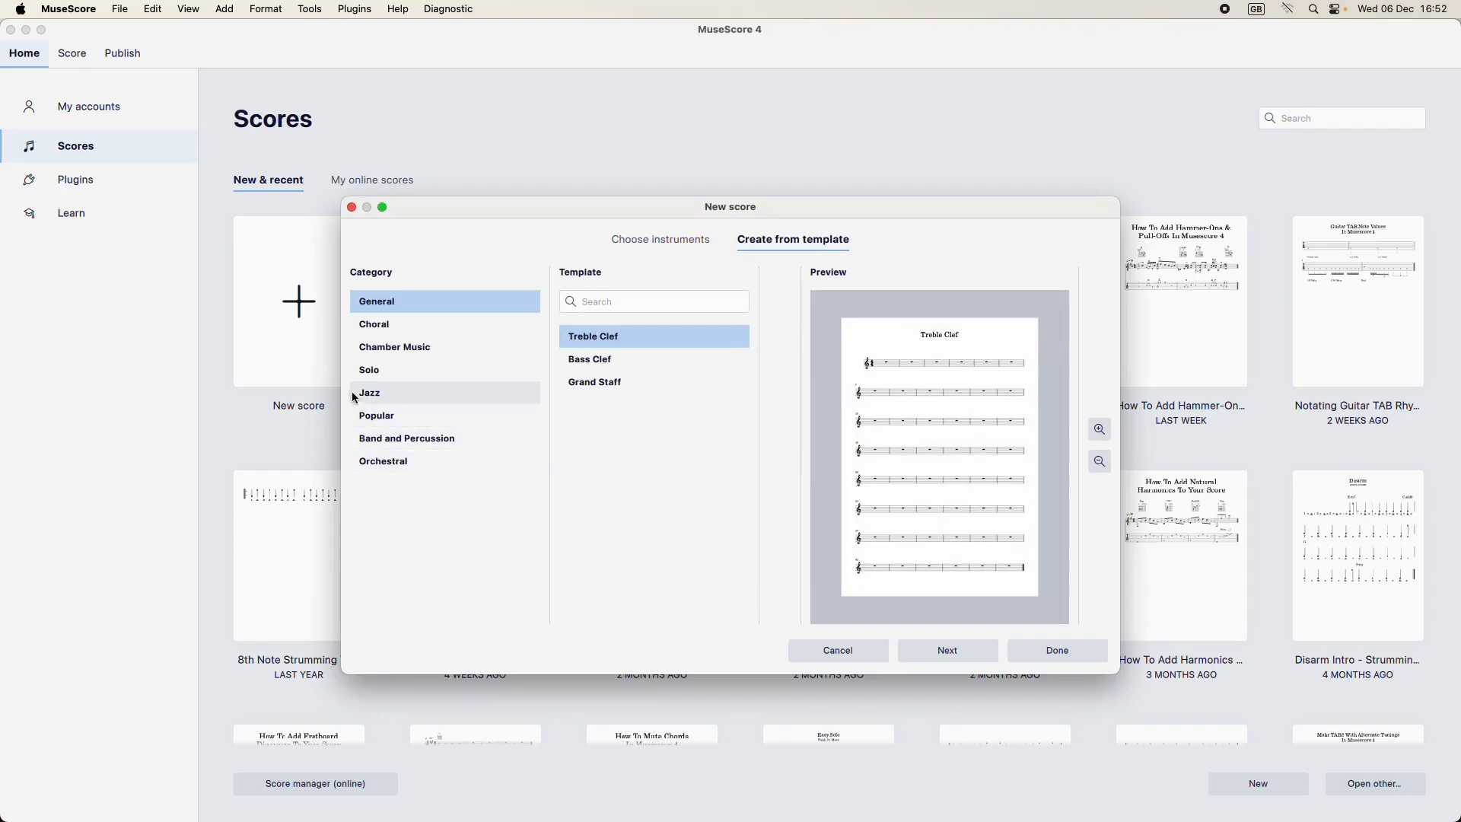
{"action": "left_click", "coordinate": [378, 371]}
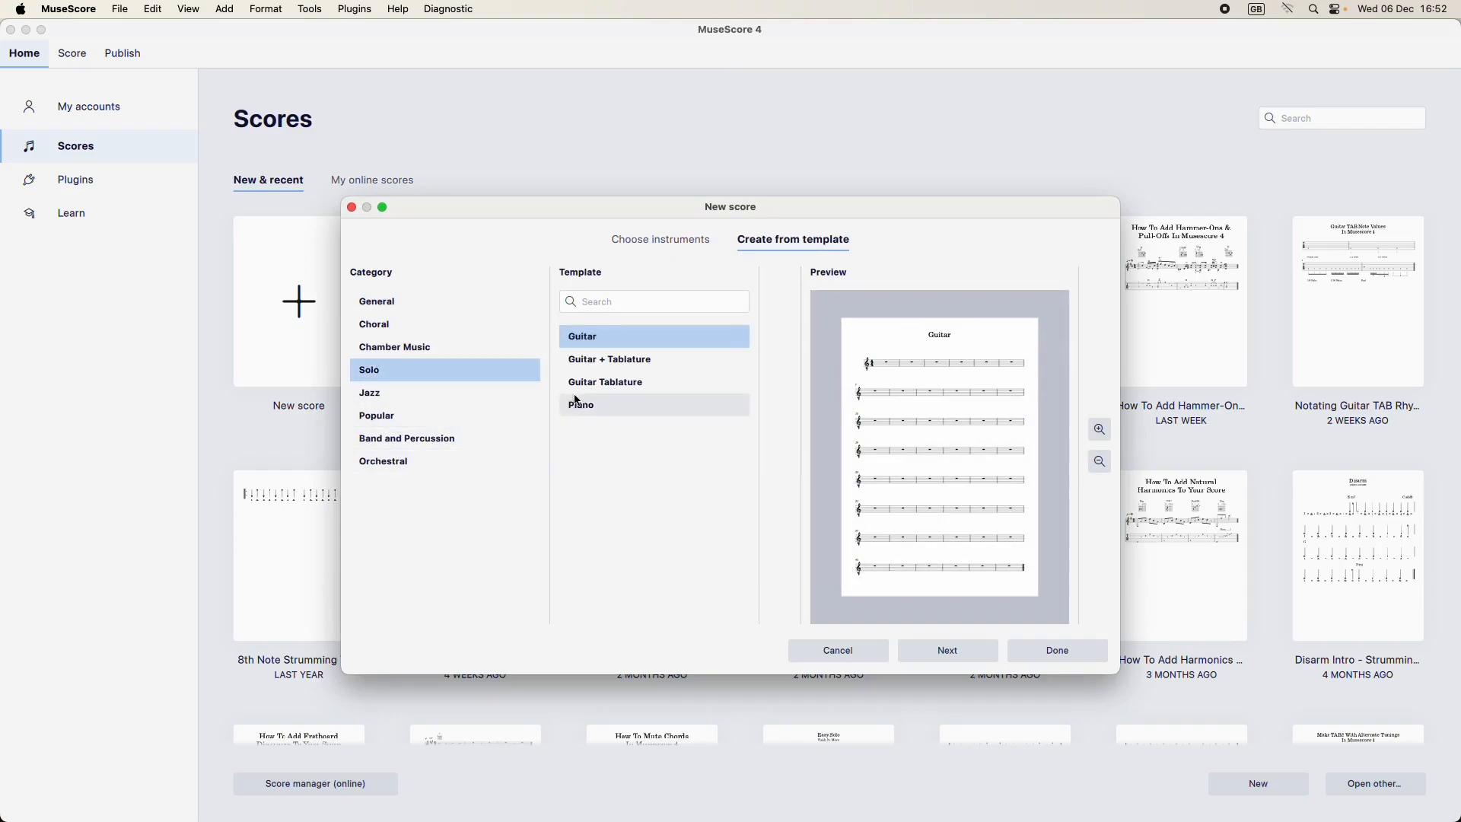
{"action": "left_click", "coordinate": [612, 381]}
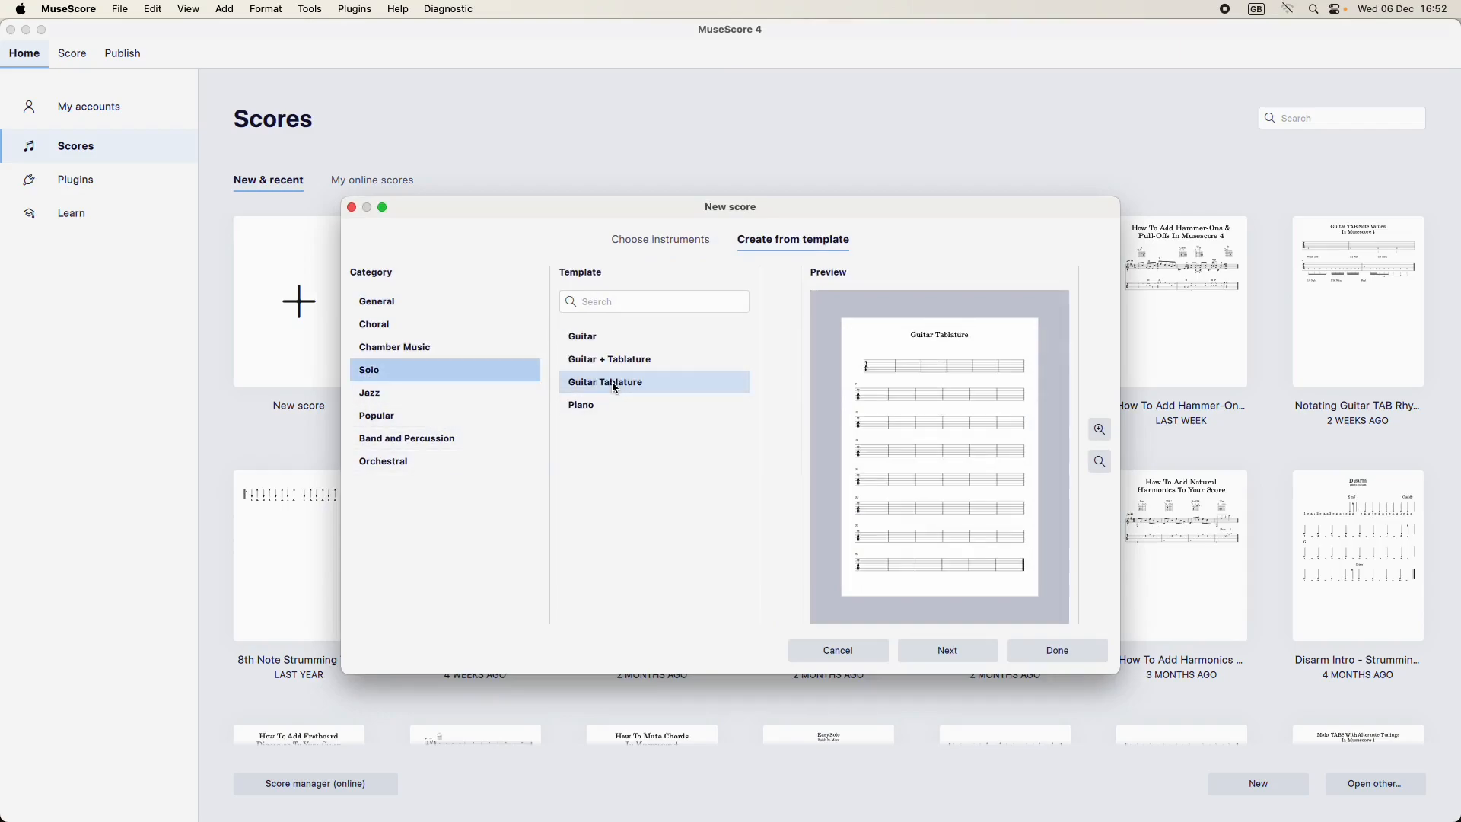
{"action": "left_click", "coordinate": [948, 649]}
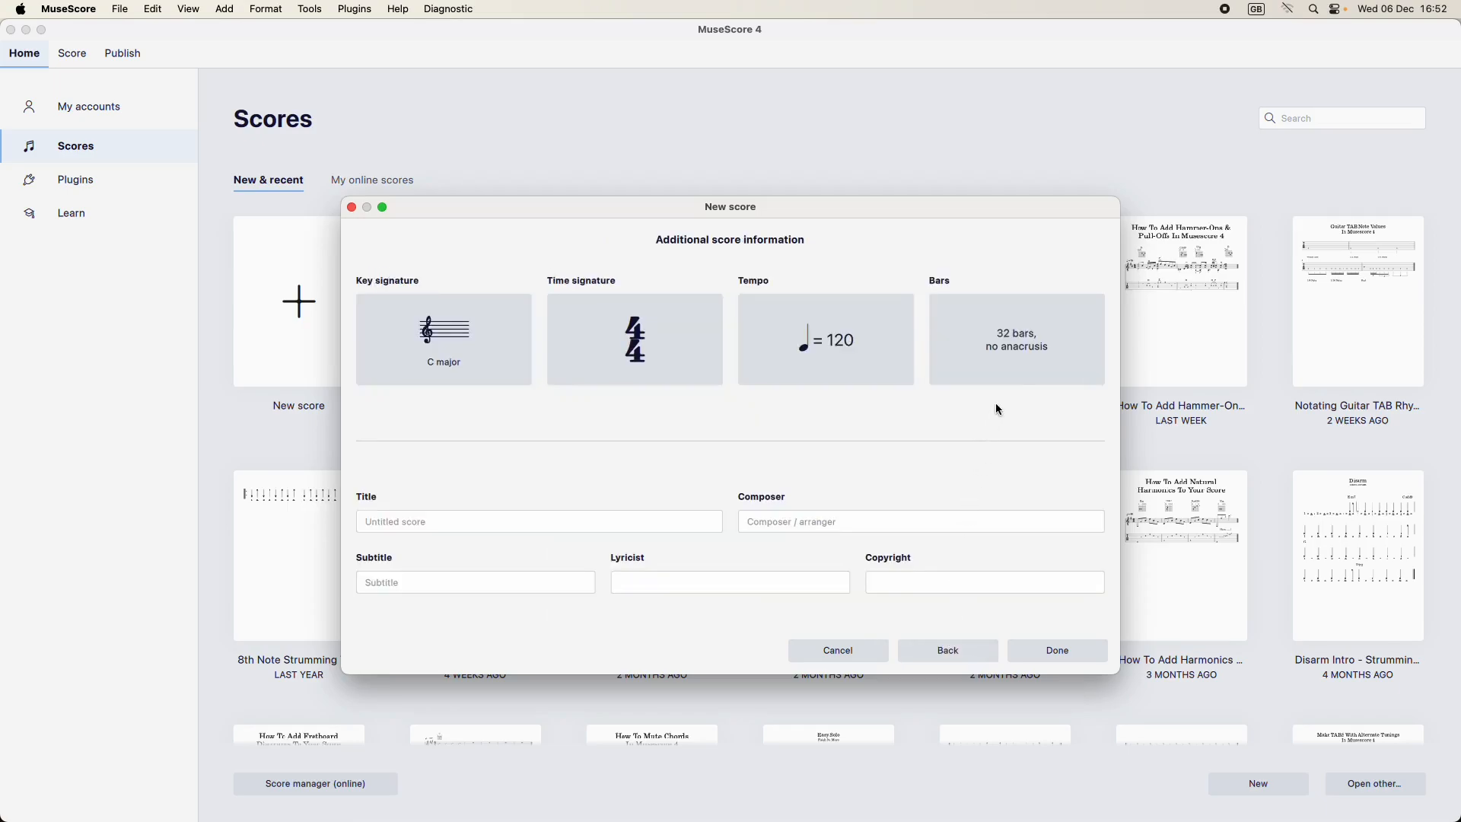
Step: Set the initial number of bars to 2 and create the score
{"action": "left_click", "coordinate": [1012, 356]}
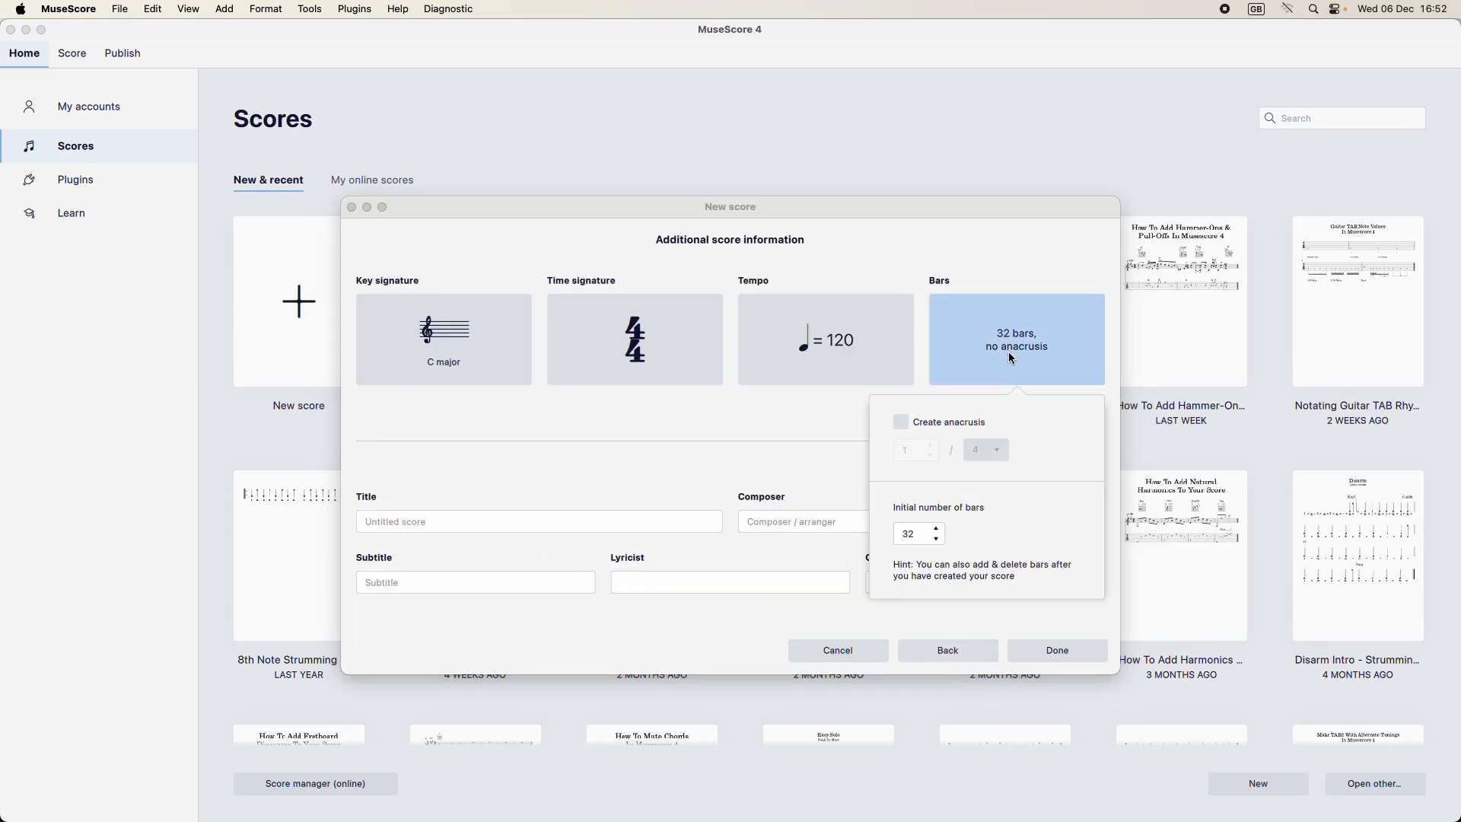
{"action": "left_click", "coordinate": [902, 534]}
{"action": "key", "text": "BackSpace"}
{"action": "key", "text": "BackSpace"}
{"action": "type", "text": "2"}
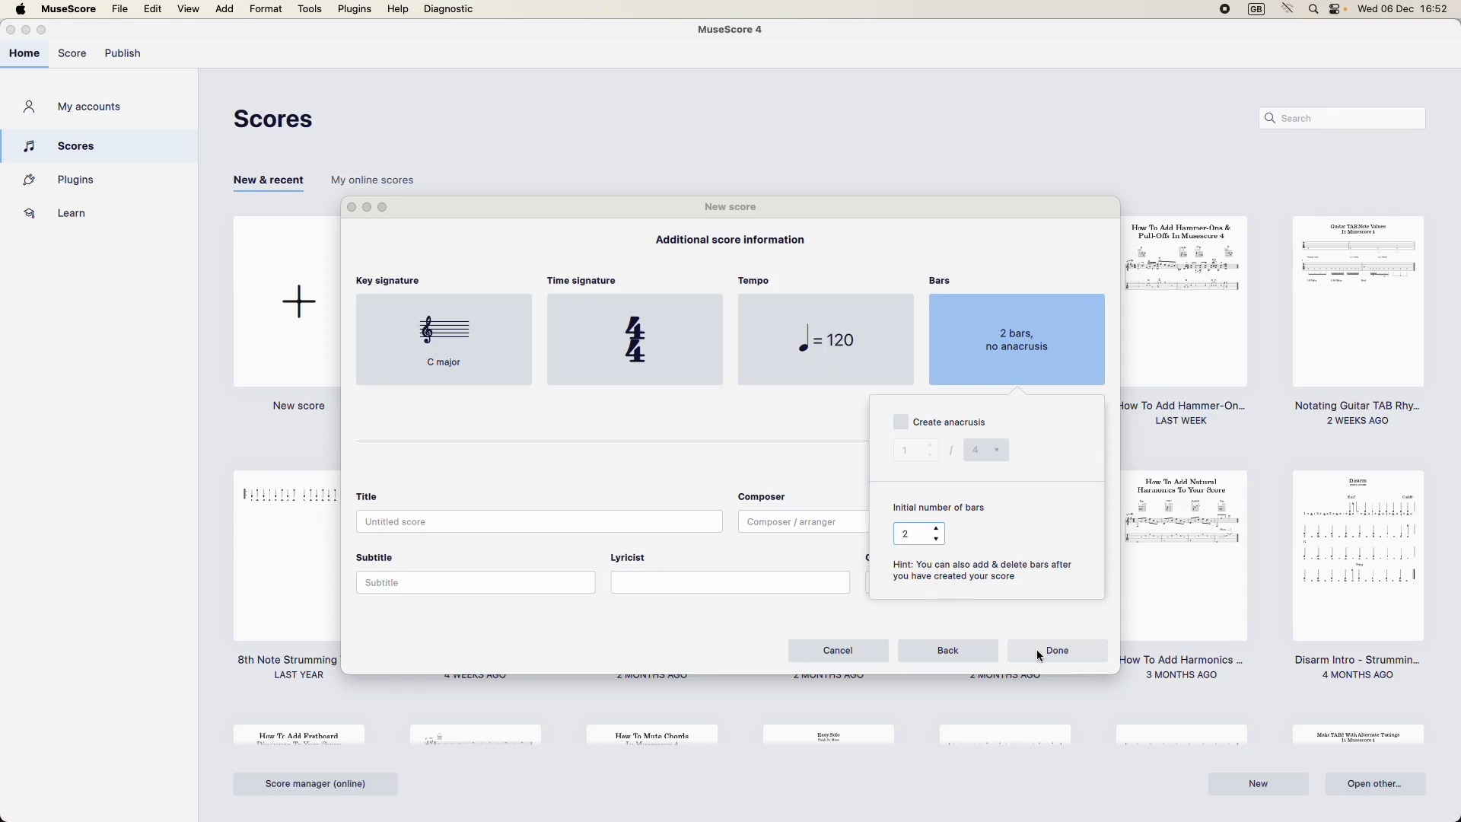
{"action": "left_click", "coordinate": [1046, 651]}
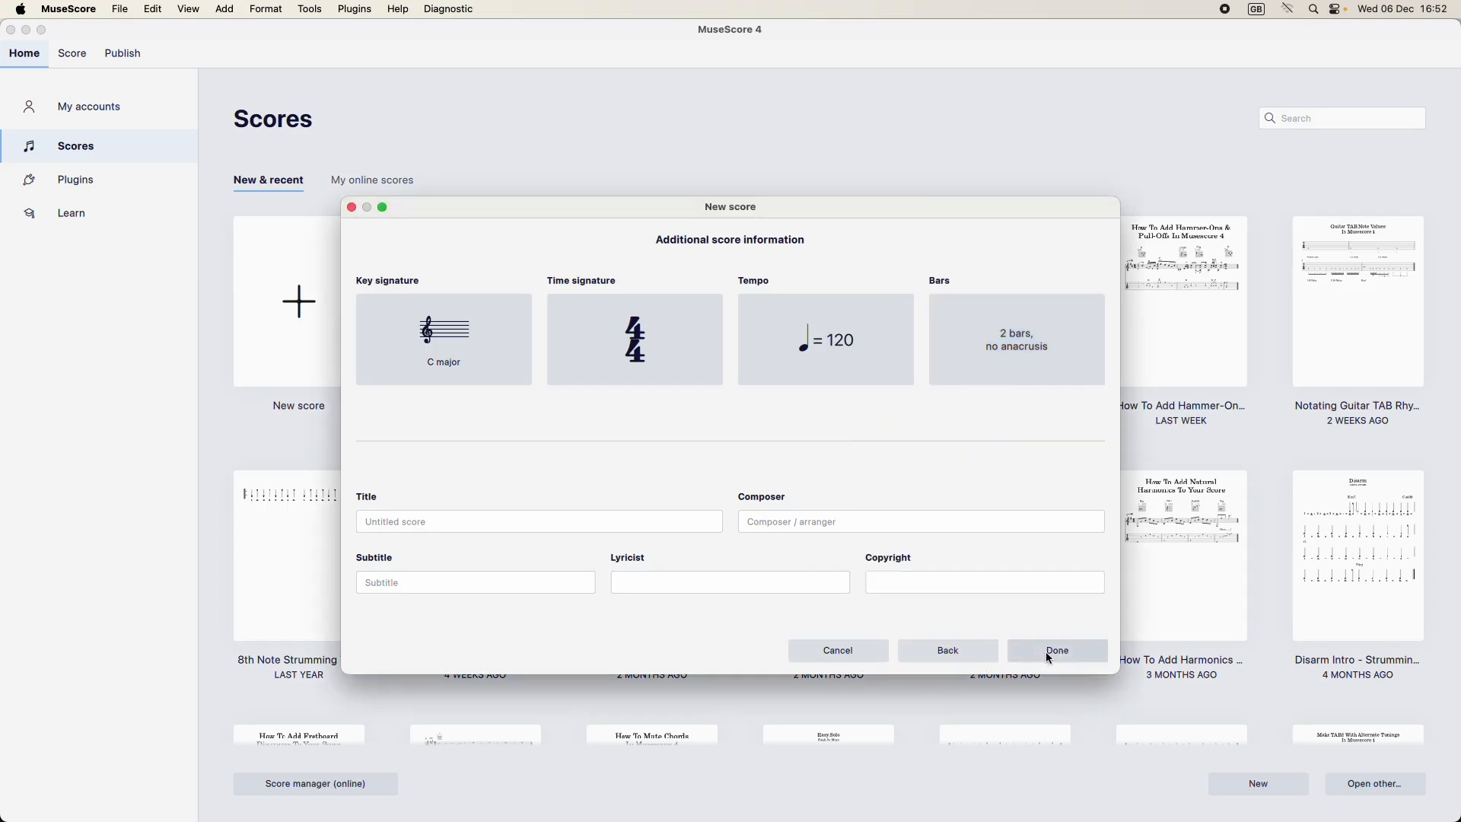
Step: Delete the vertical frame containing the title, subtitle and composer text
{"action": "left_click_drag", "start_coordinate": [651, 545], "coordinate": [834, 592]}
{"action": "key", "text": "super+="}
{"action": "key", "text": "super+="}
{"action": "left_click_drag", "start_coordinate": [594, 369], "coordinate": [855, 604]}
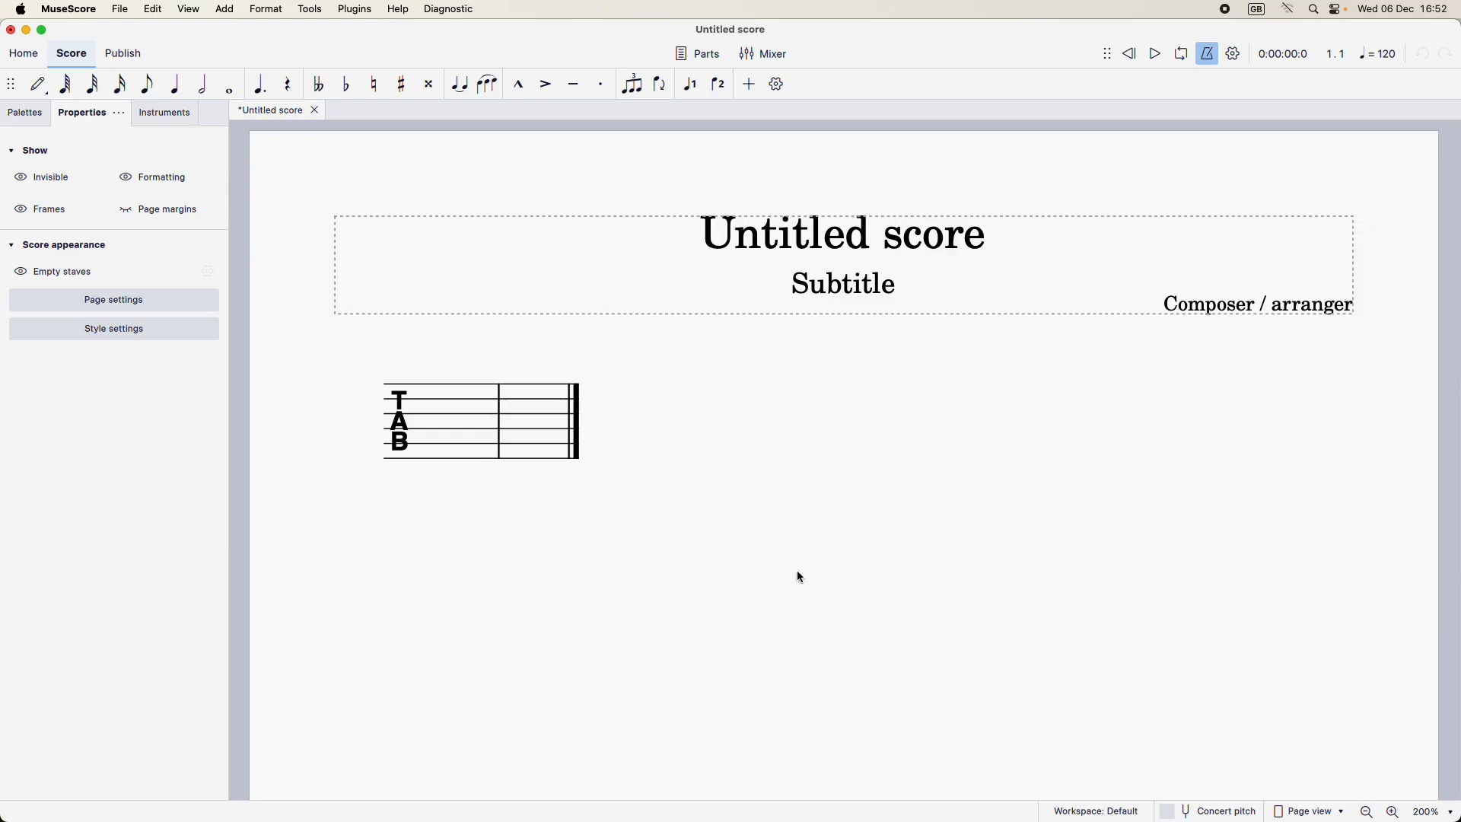
{"action": "left_click", "coordinate": [867, 313]}
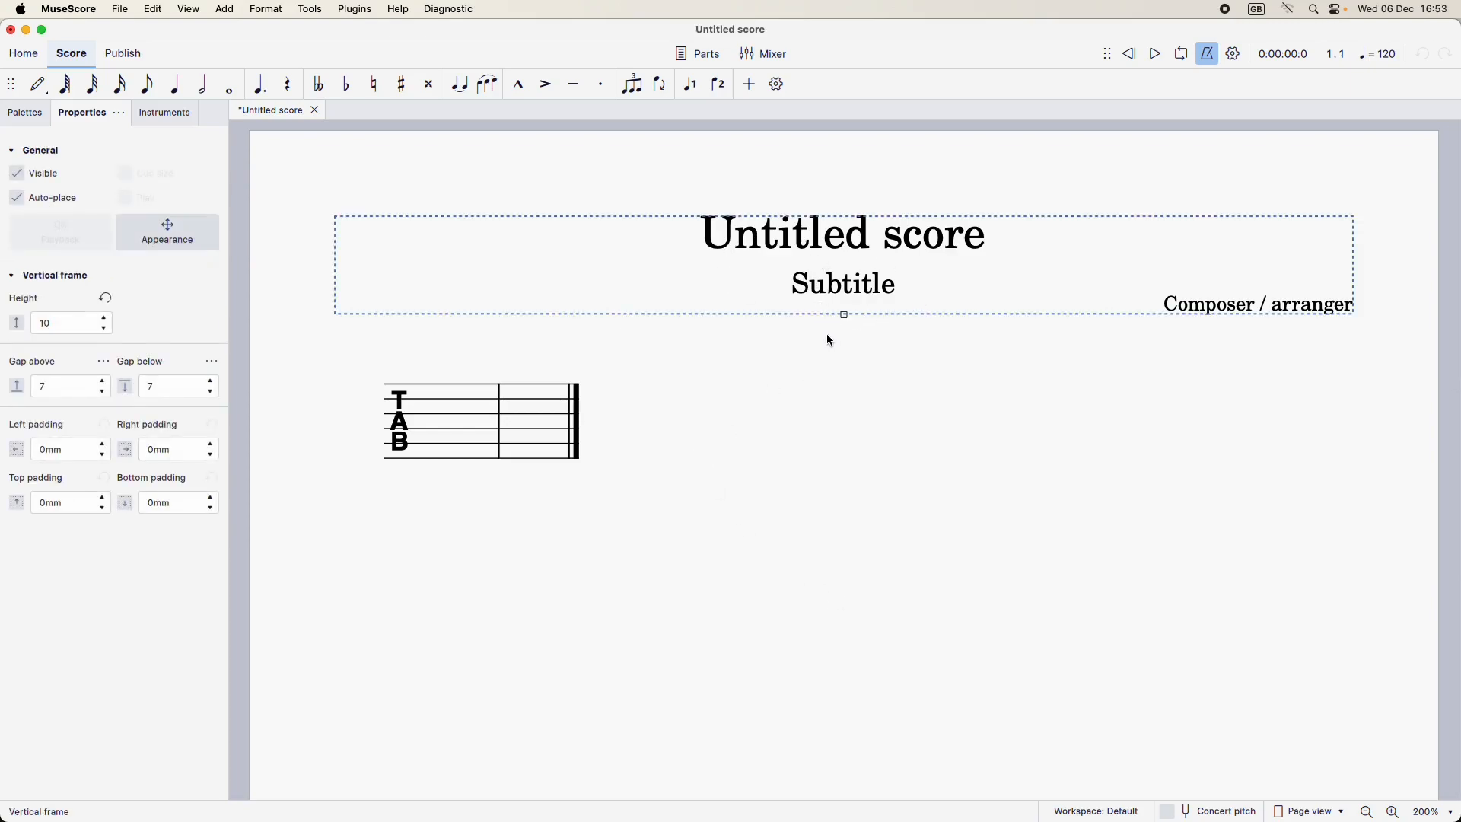
{"action": "key", "text": "Delete"}
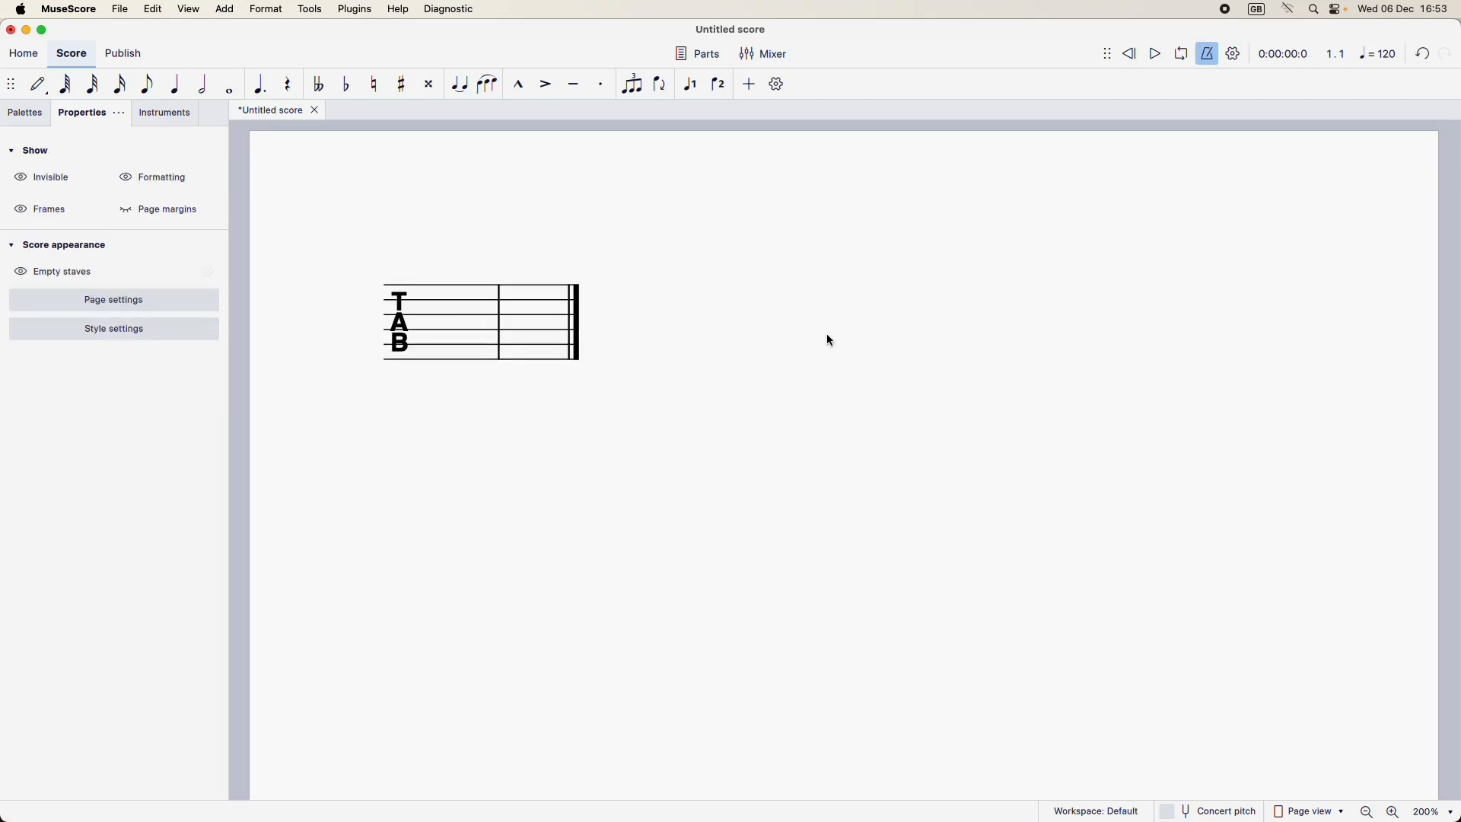
Step: Stretch the first bar until the stave fills the page width
{"action": "left_click", "coordinate": [457, 342]}
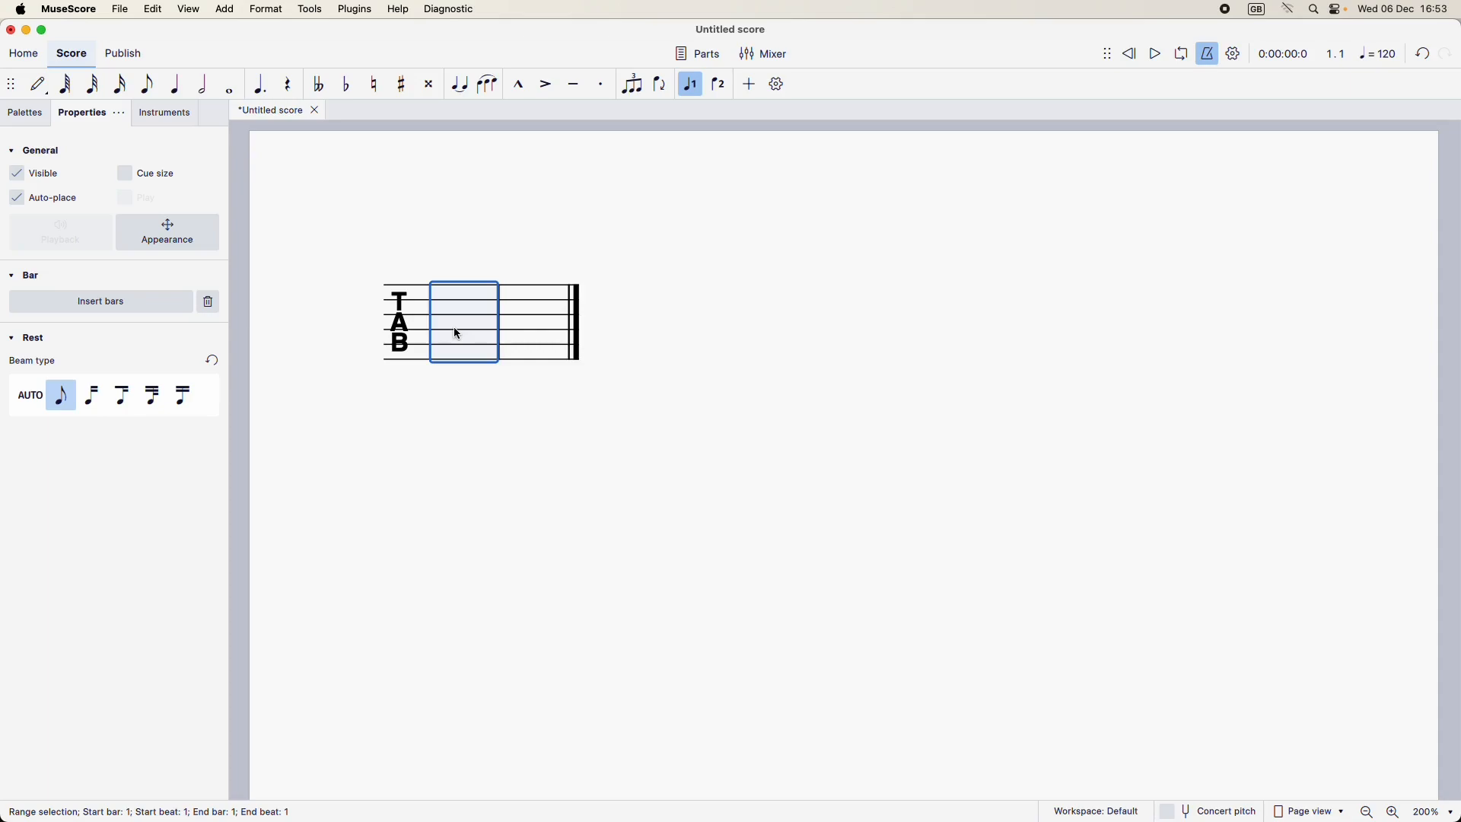
{"action": "key", "text": "braceright"}
{"action": "key", "text": "braceright"}
{"action": "key", "text": "braceright"}
{"action": "key", "text": "braceright"}
{"action": "key", "text": "braceright"}
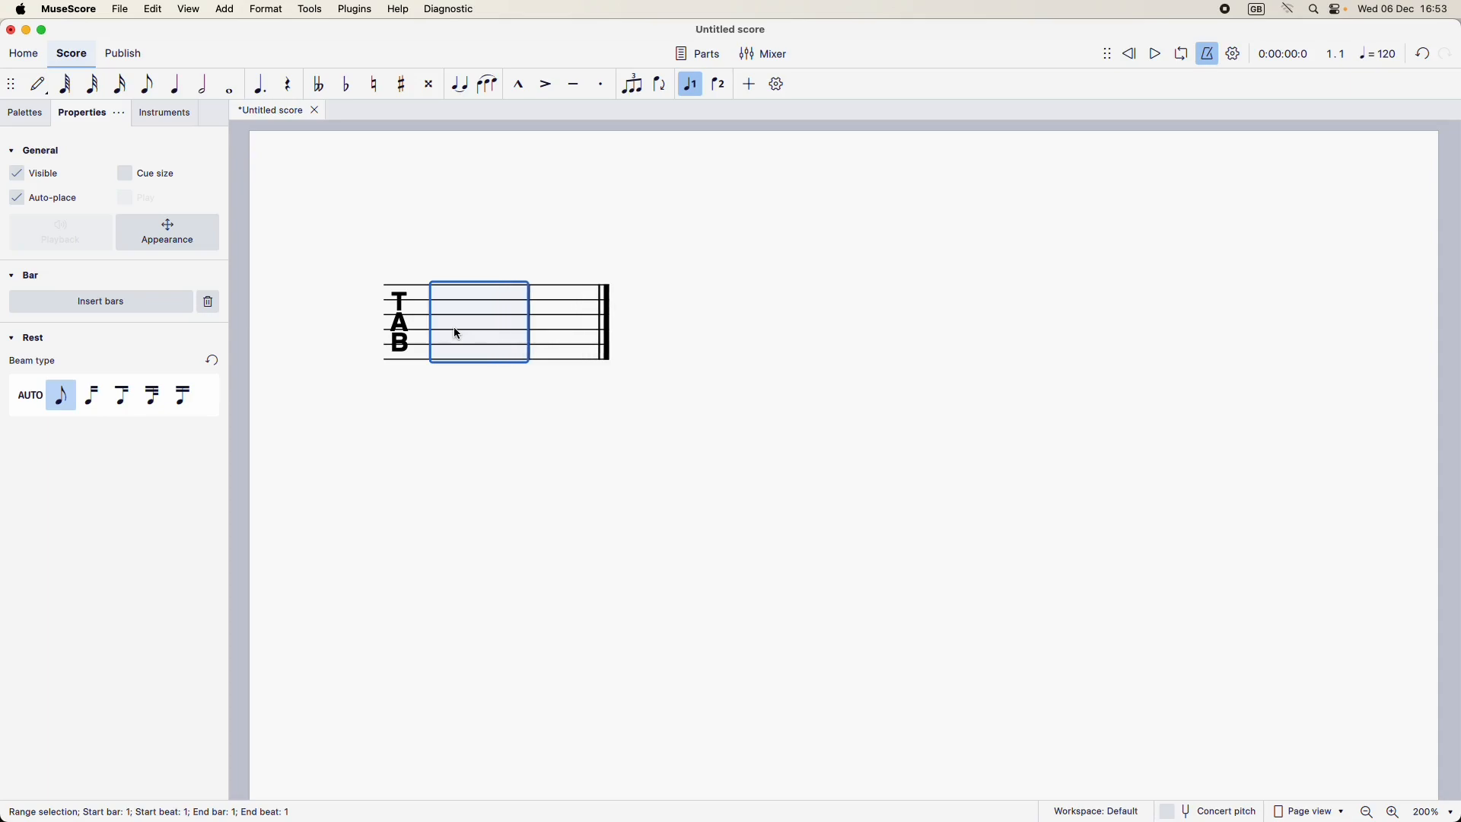
Step: Stretch the second bar until both bars are about equally wide, and clear the selection
{"action": "left_click", "coordinate": [1160, 335]}
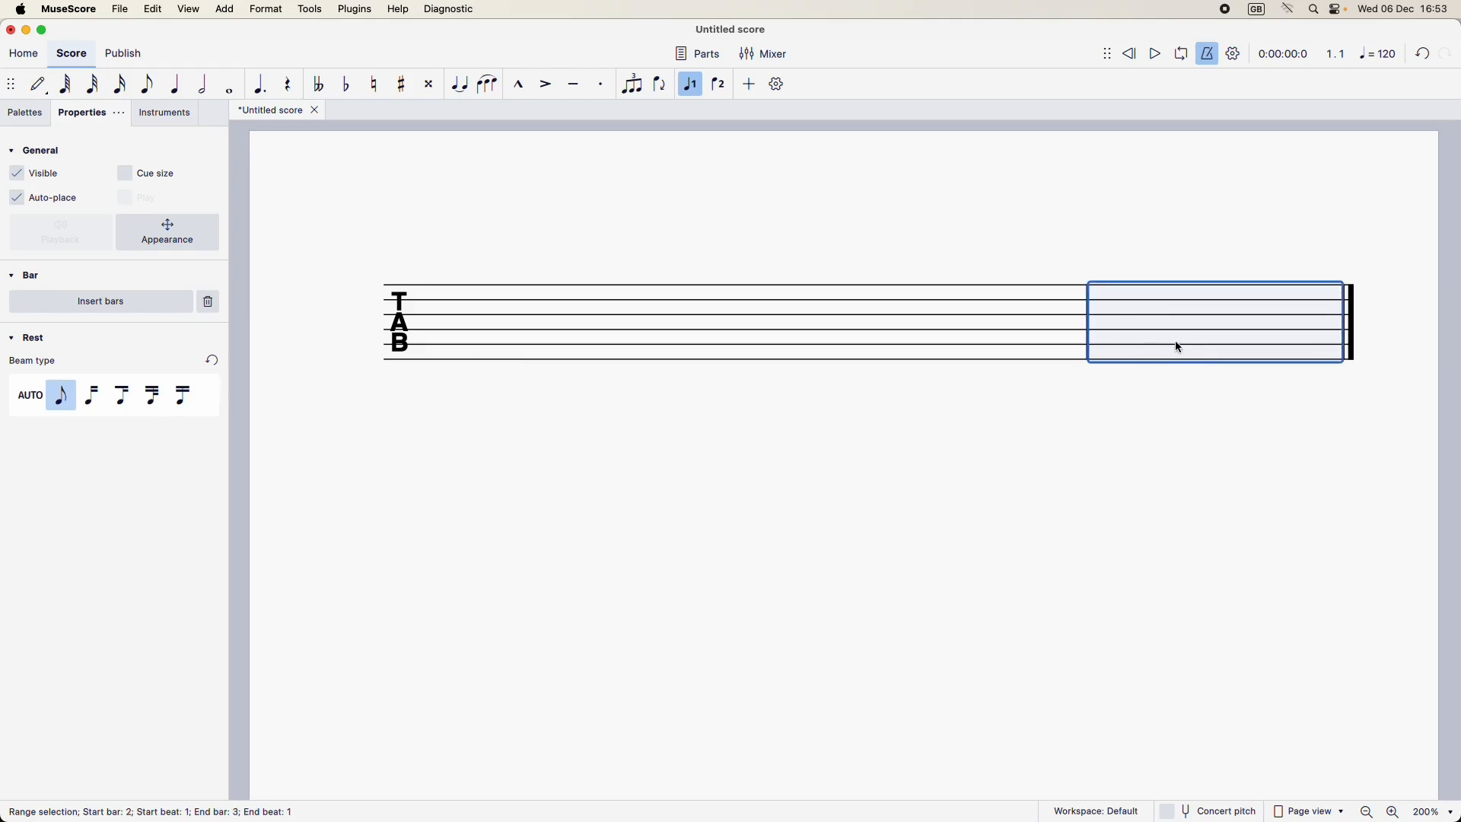
{"action": "key", "text": "braceright"}
{"action": "key", "text": "braceright"}
{"action": "key", "text": "braceright"}
{"action": "key", "text": "braceright"}
{"action": "key", "text": "braceright"}
{"action": "key", "text": "braceright"}
{"action": "key", "text": "braceright"}
{"action": "key", "text": "braceright"}
{"action": "key", "text": "braceright"}
{"action": "key", "text": "braceright"}
{"action": "key", "text": "braceright"}
{"action": "key", "text": "braceright"}
{"action": "key", "text": "braceright"}
{"action": "key", "text": "braceright"}
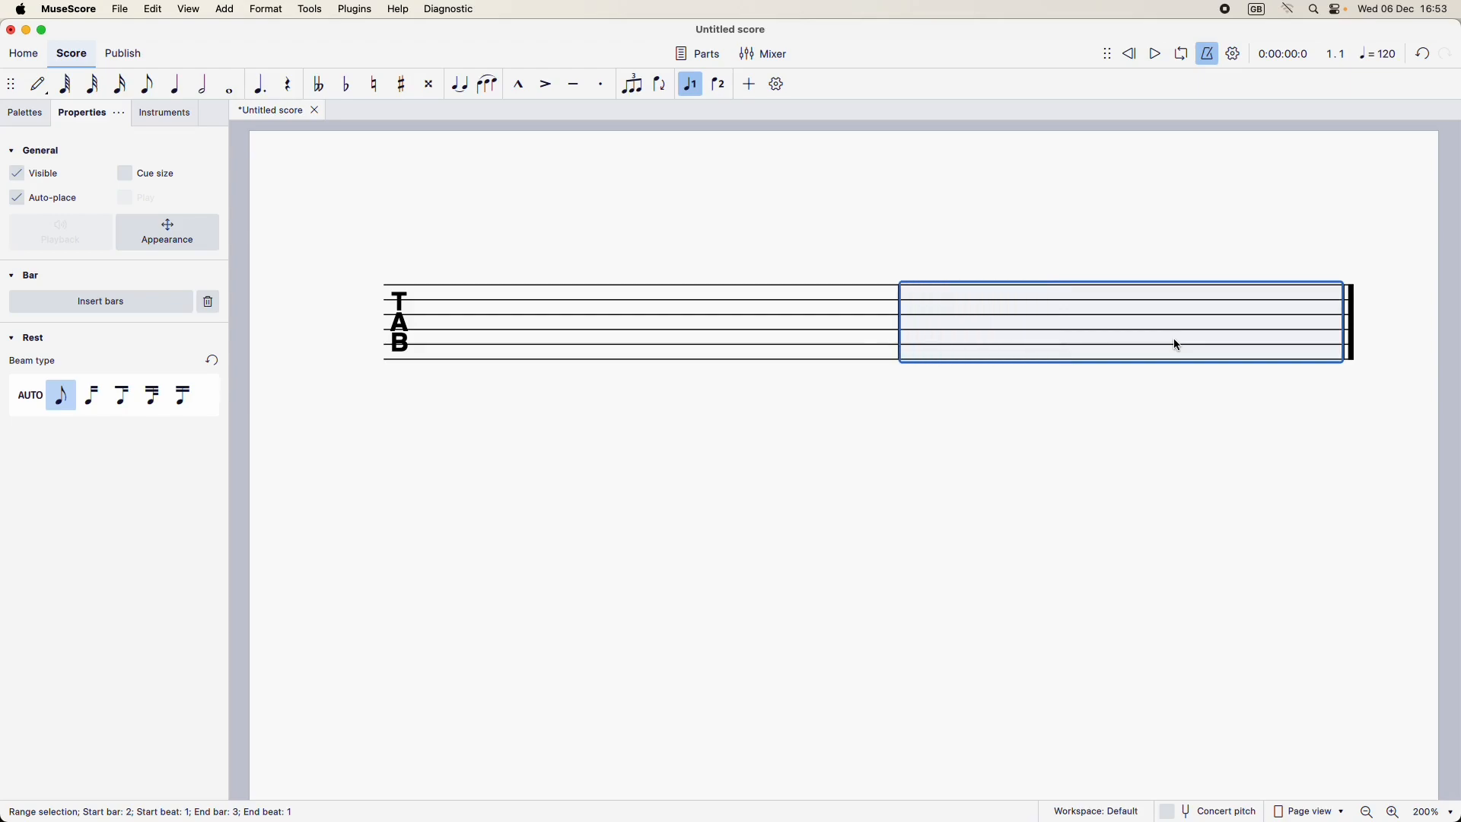
{"action": "key", "text": "braceright"}
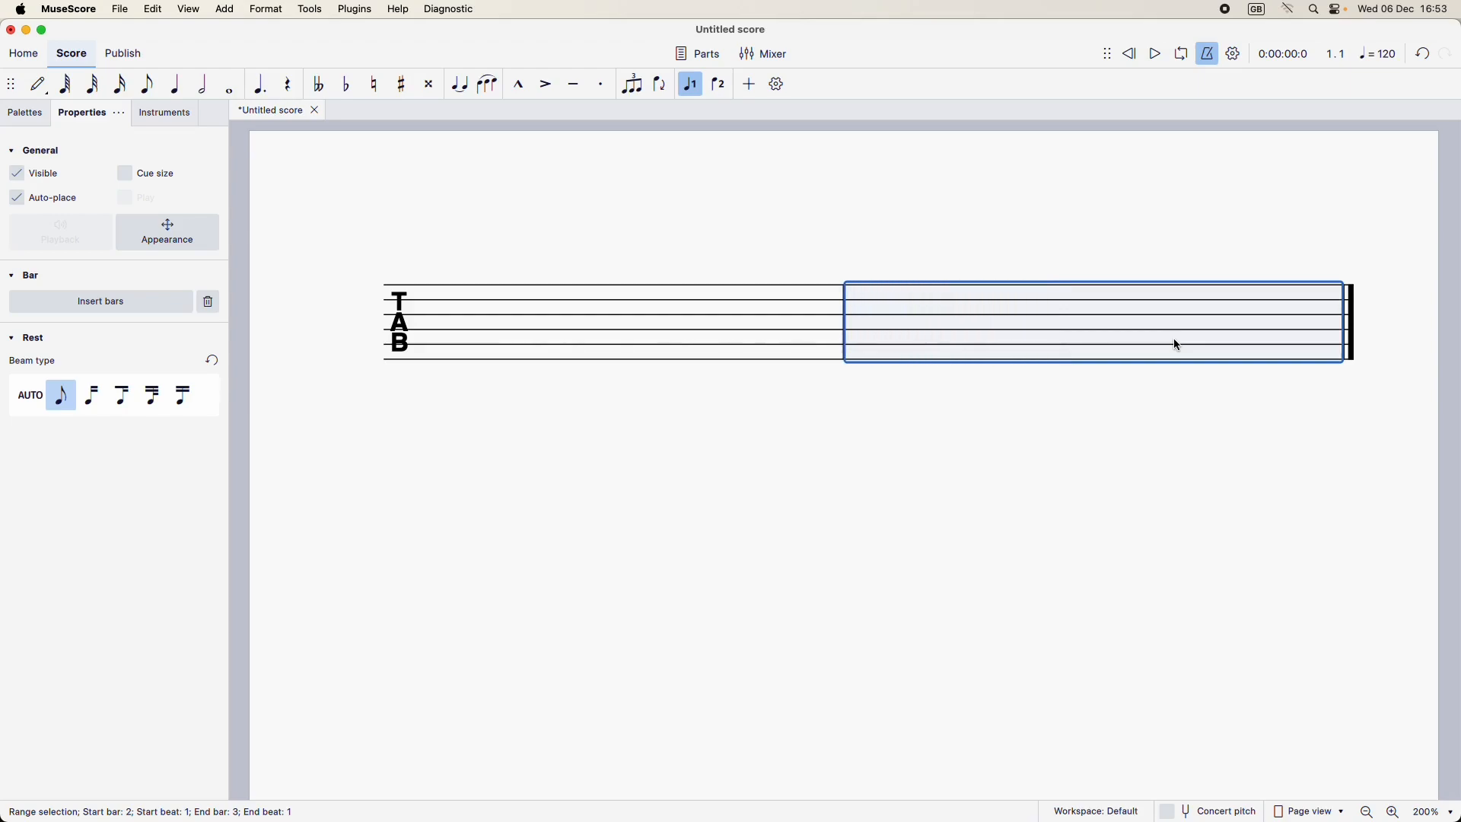
{"action": "key", "text": "Escape"}
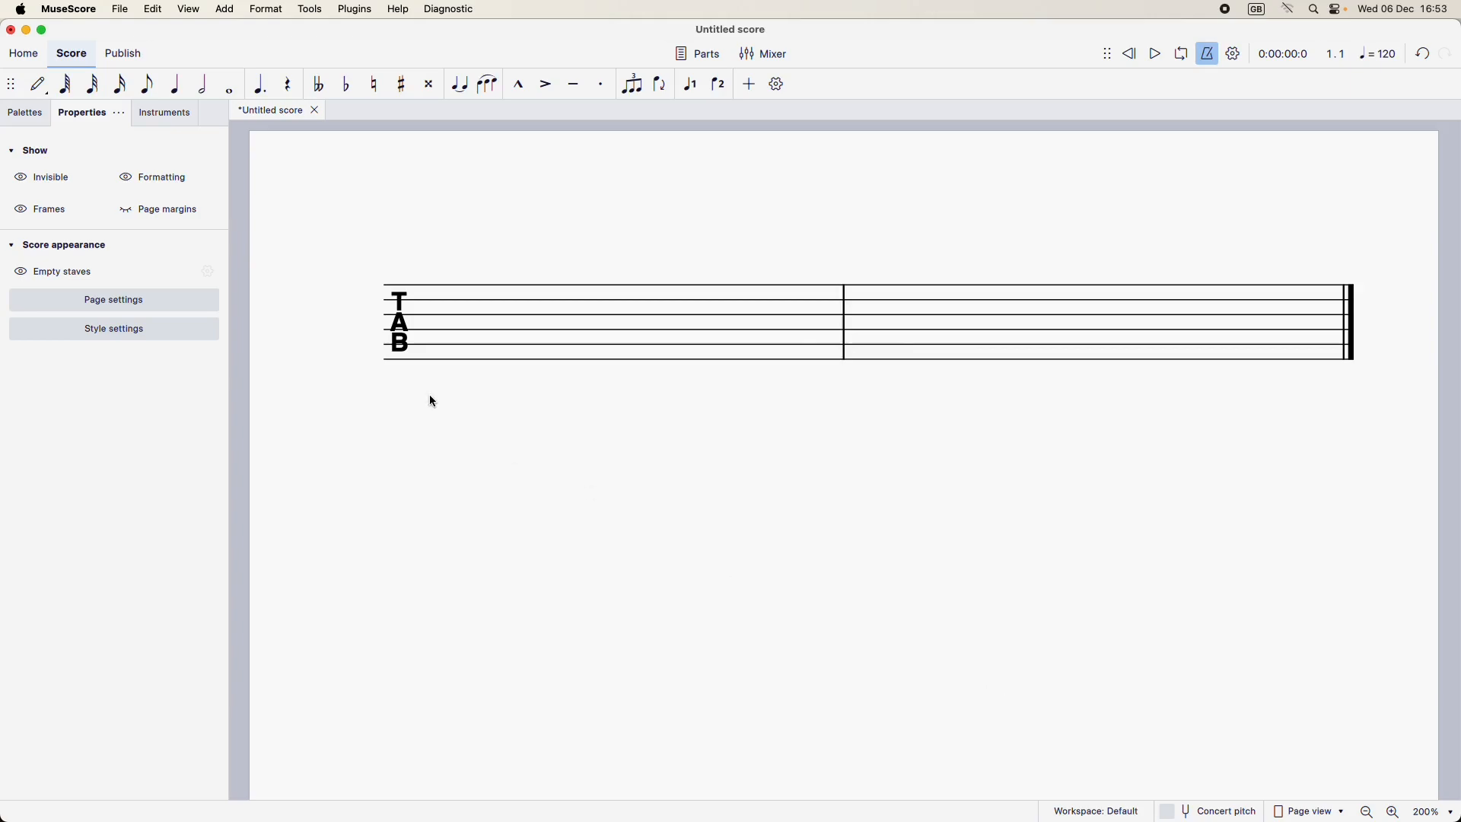
Step: Make the TAB clef invisible and enable invisible stave lines in the Stave/Part properties
{"action": "left_click", "coordinate": [405, 334]}
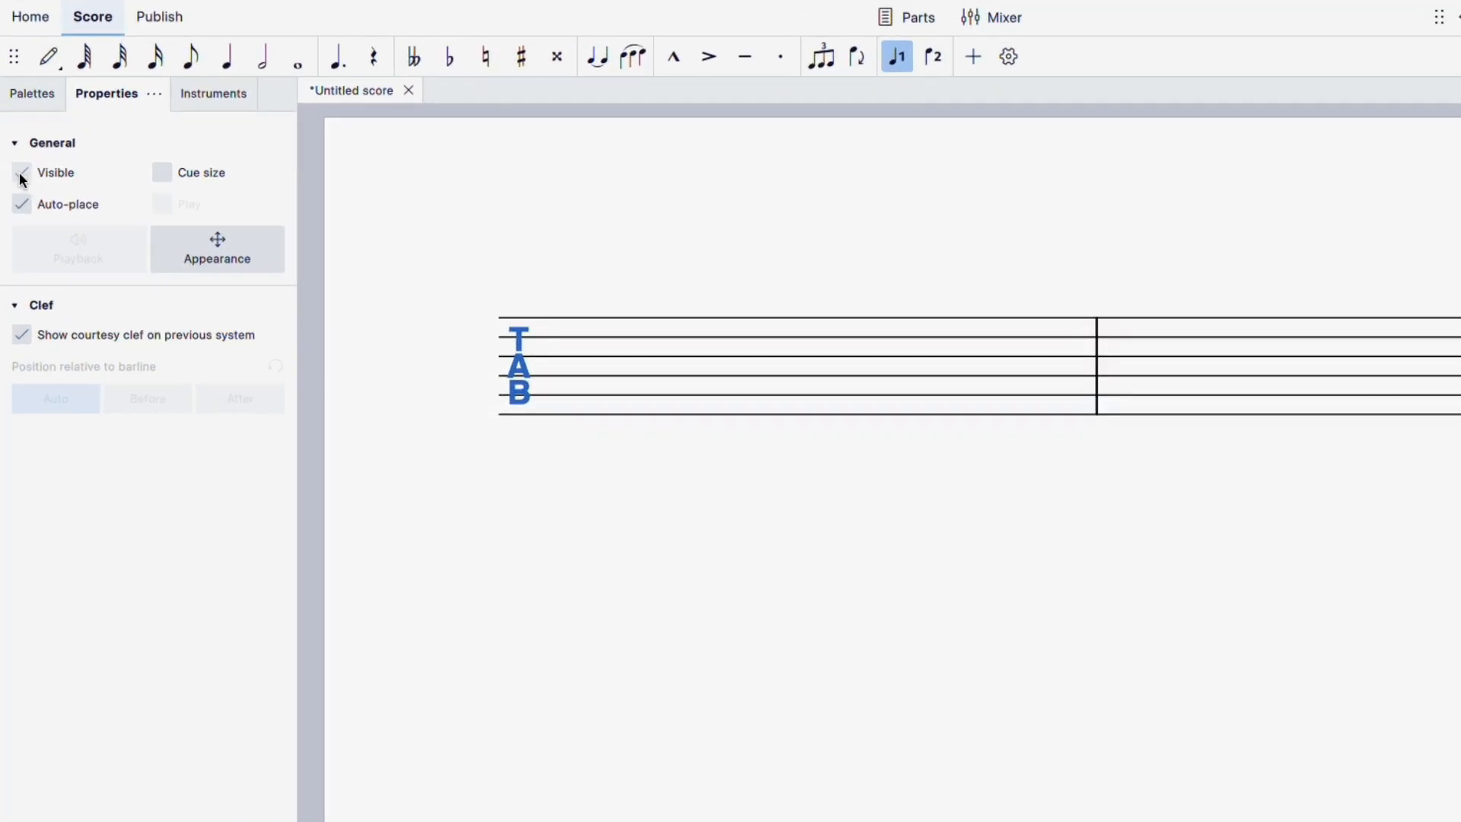
{"action": "left_click", "coordinate": [22, 174]}
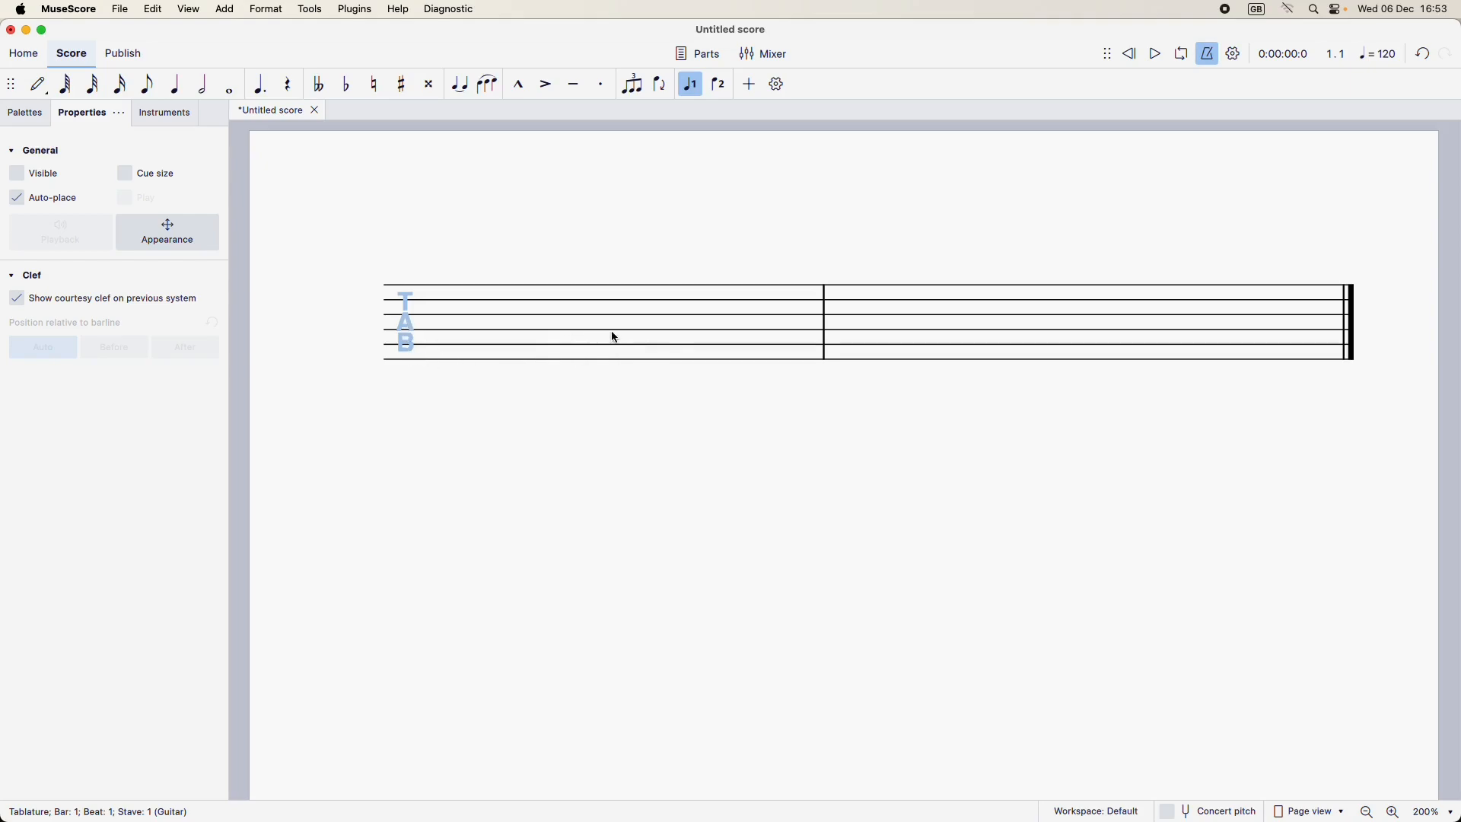
{"action": "left_click", "coordinate": [659, 335]}
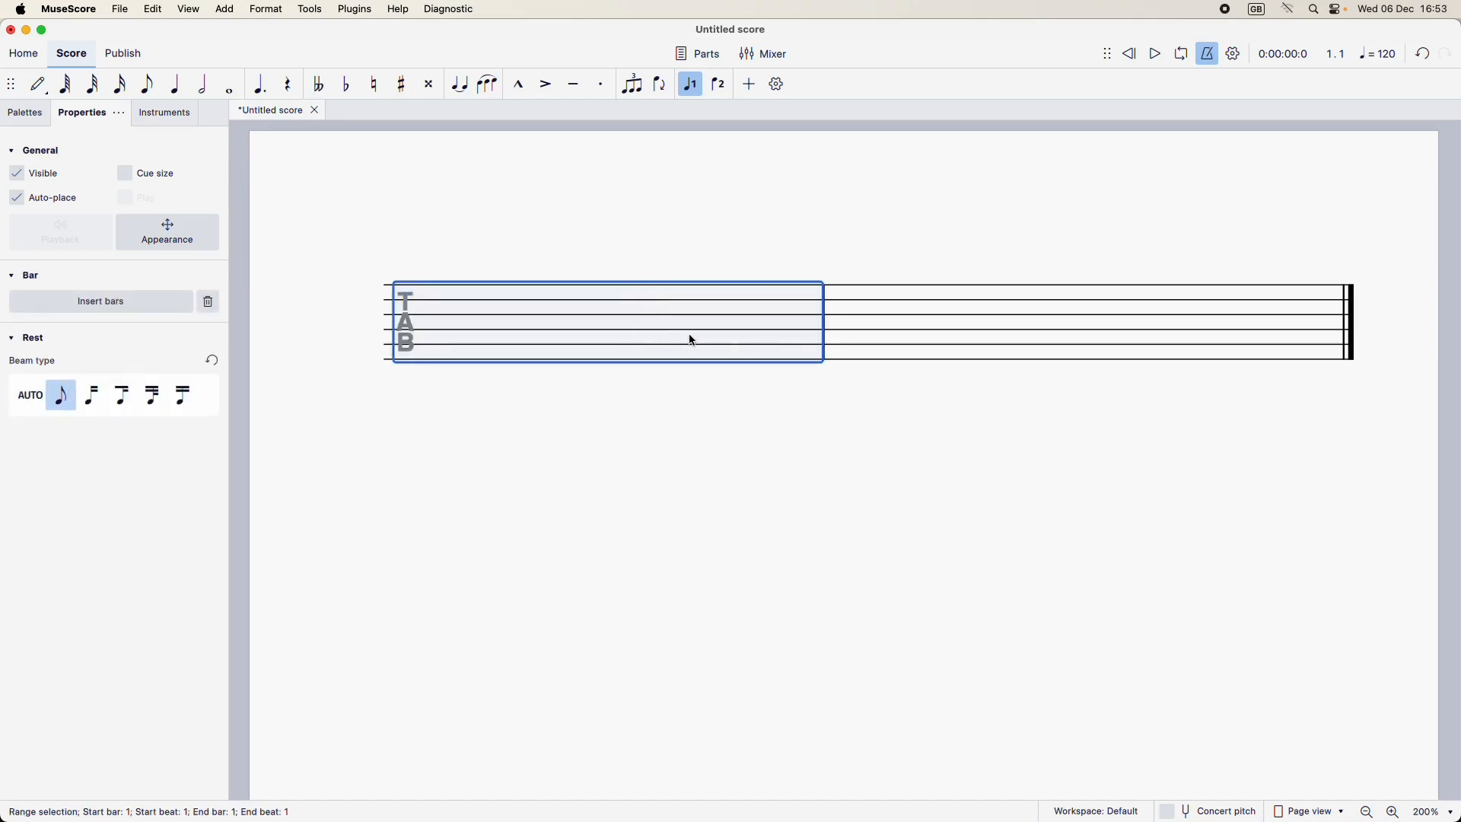
{"action": "right_click", "coordinate": [629, 319]}
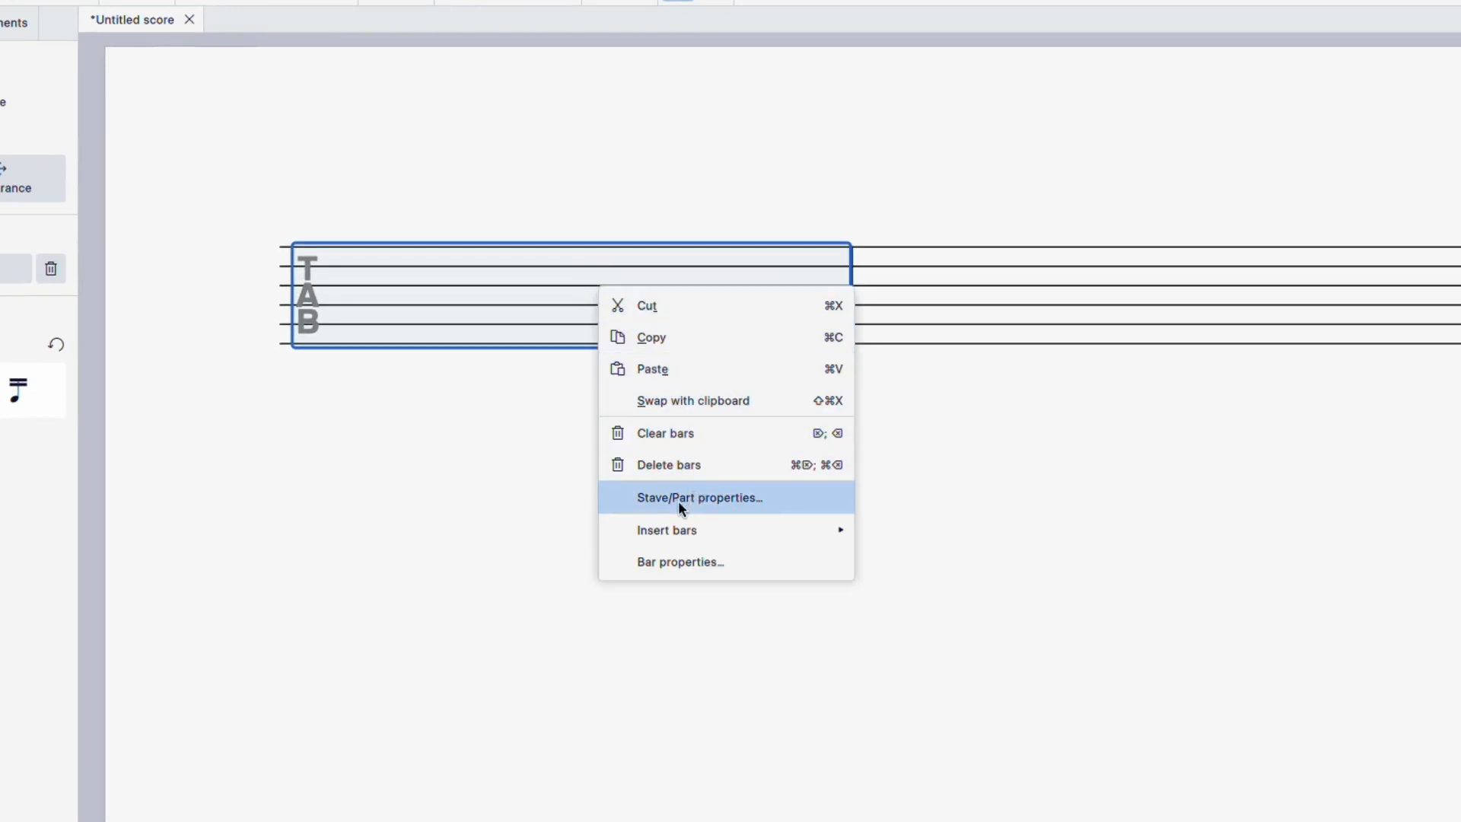
{"action": "left_click", "coordinate": [722, 504]}
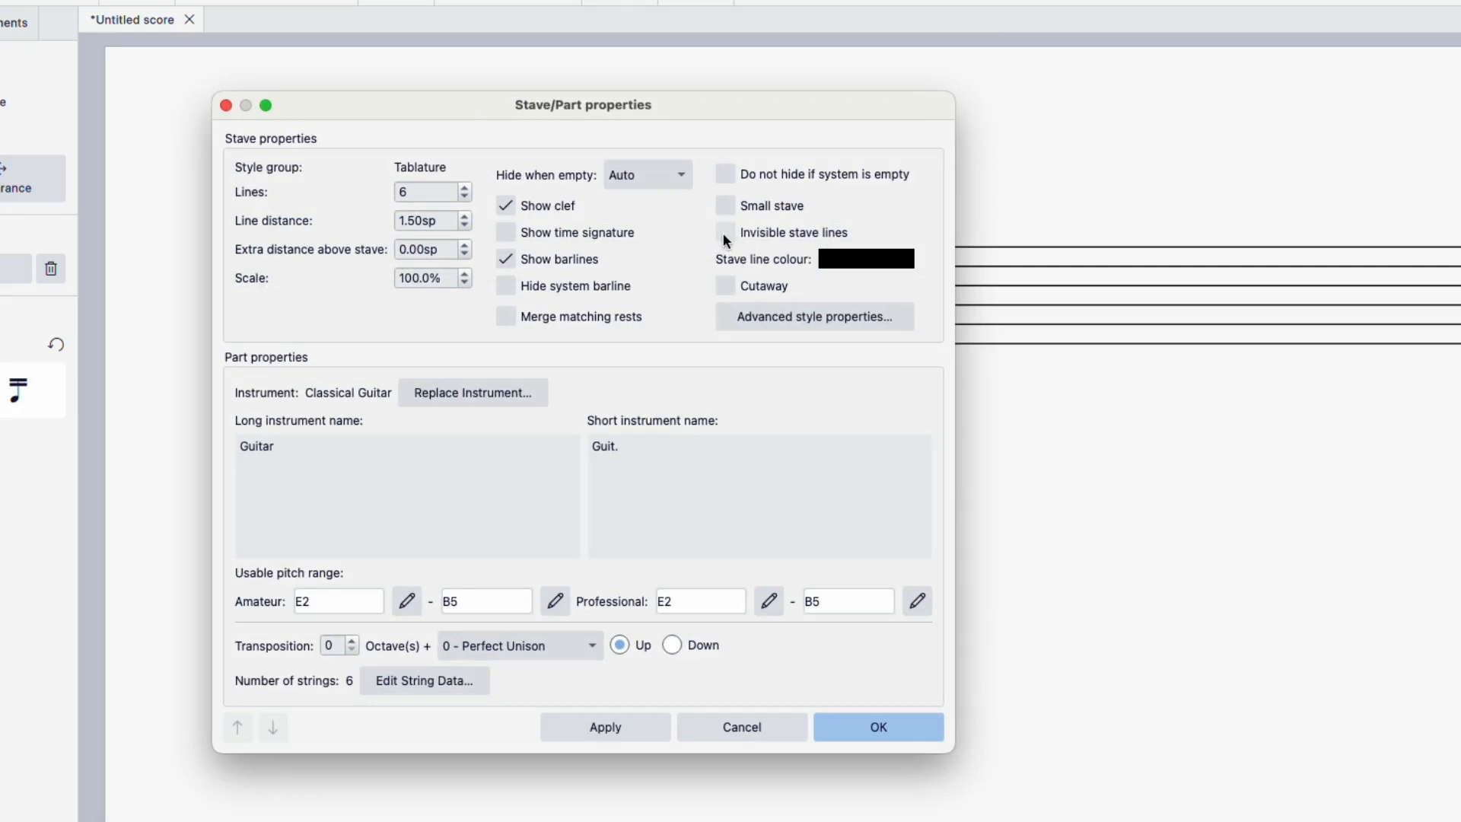
{"action": "left_click", "coordinate": [593, 725]}
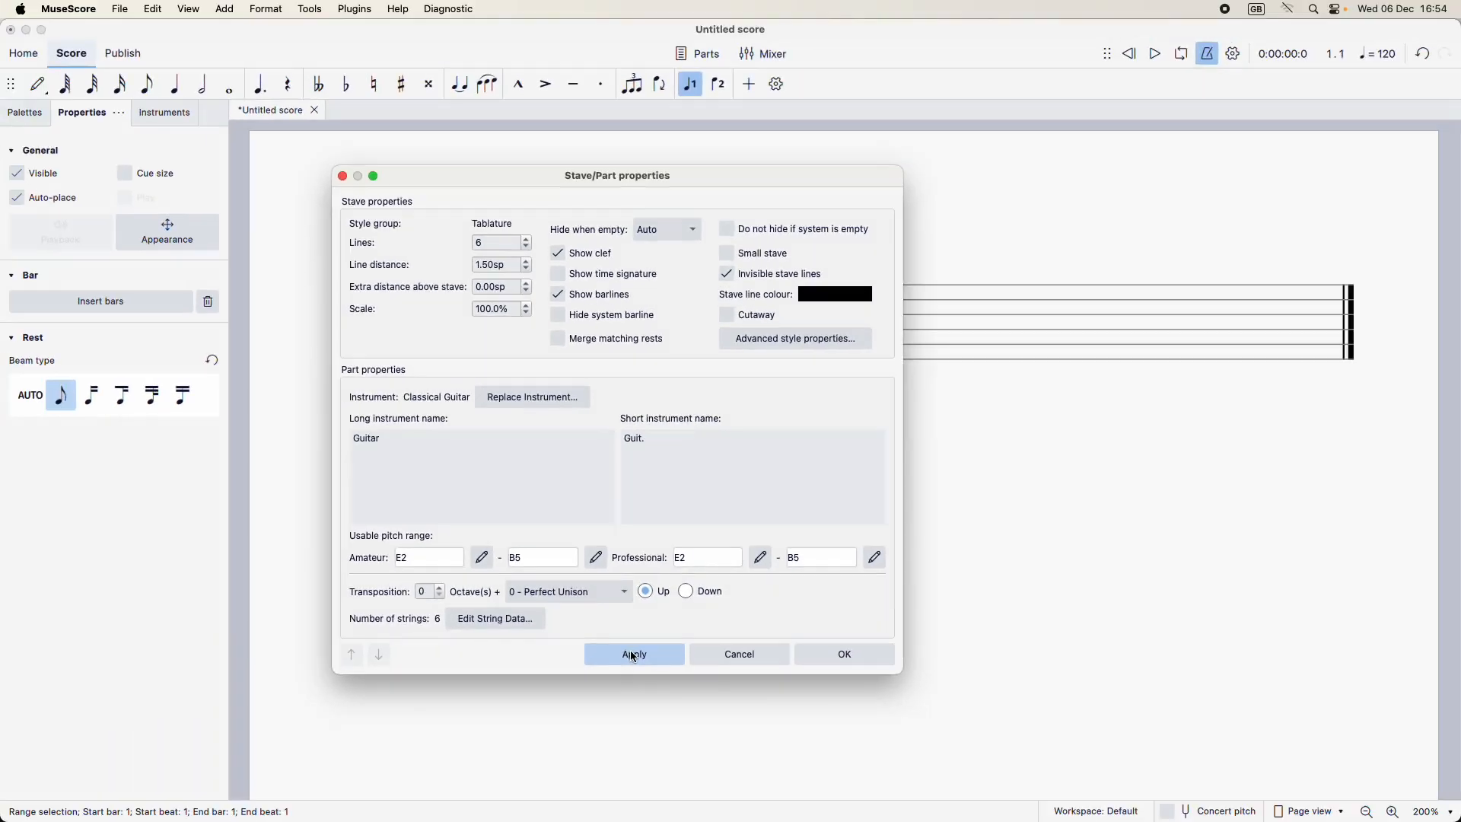
{"action": "left_click", "coordinate": [878, 726]}
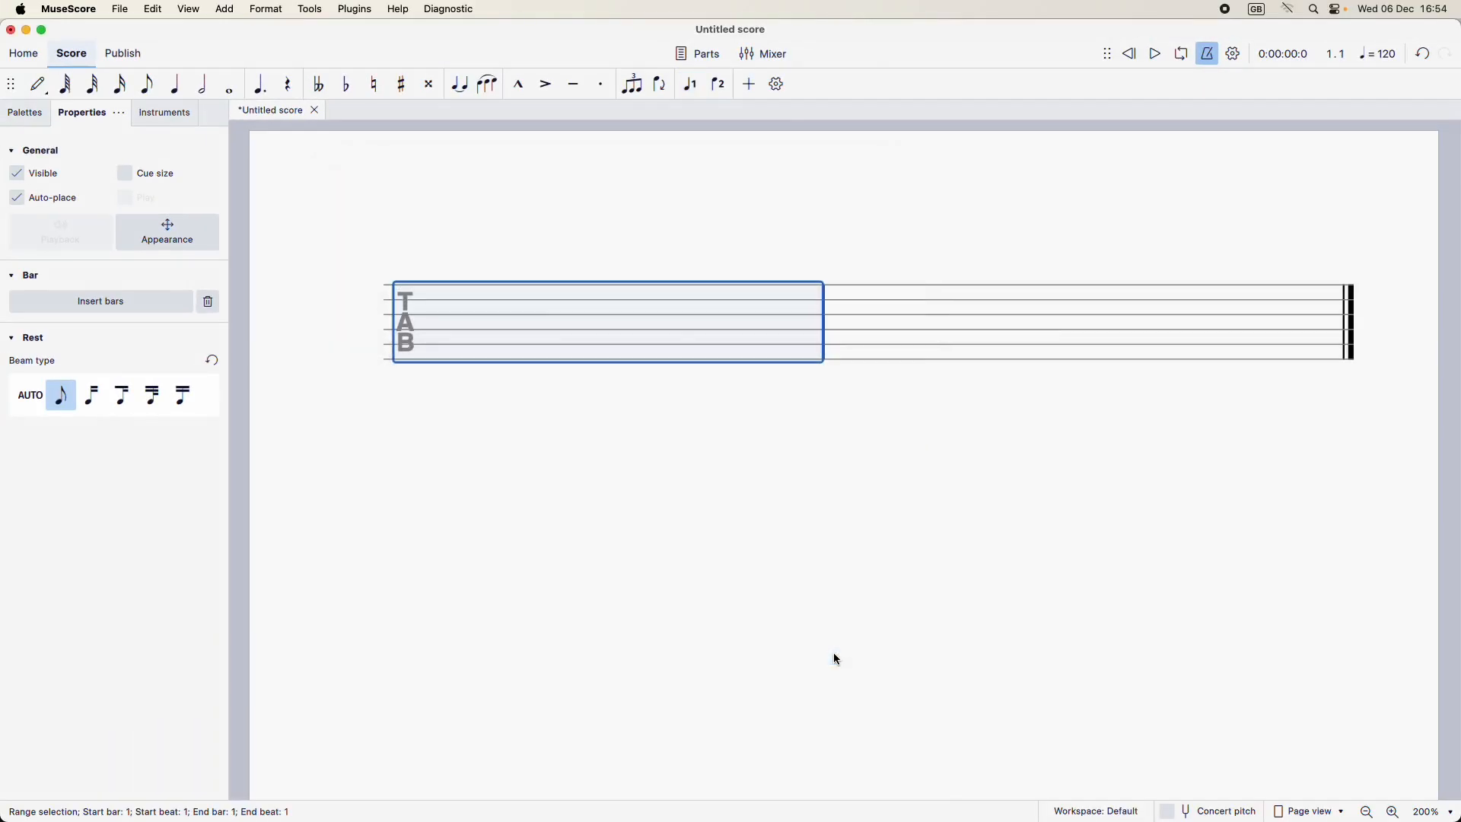
Step: Preview the score with invisible elements hidden, and show them again
{"action": "left_click", "coordinate": [657, 493]}
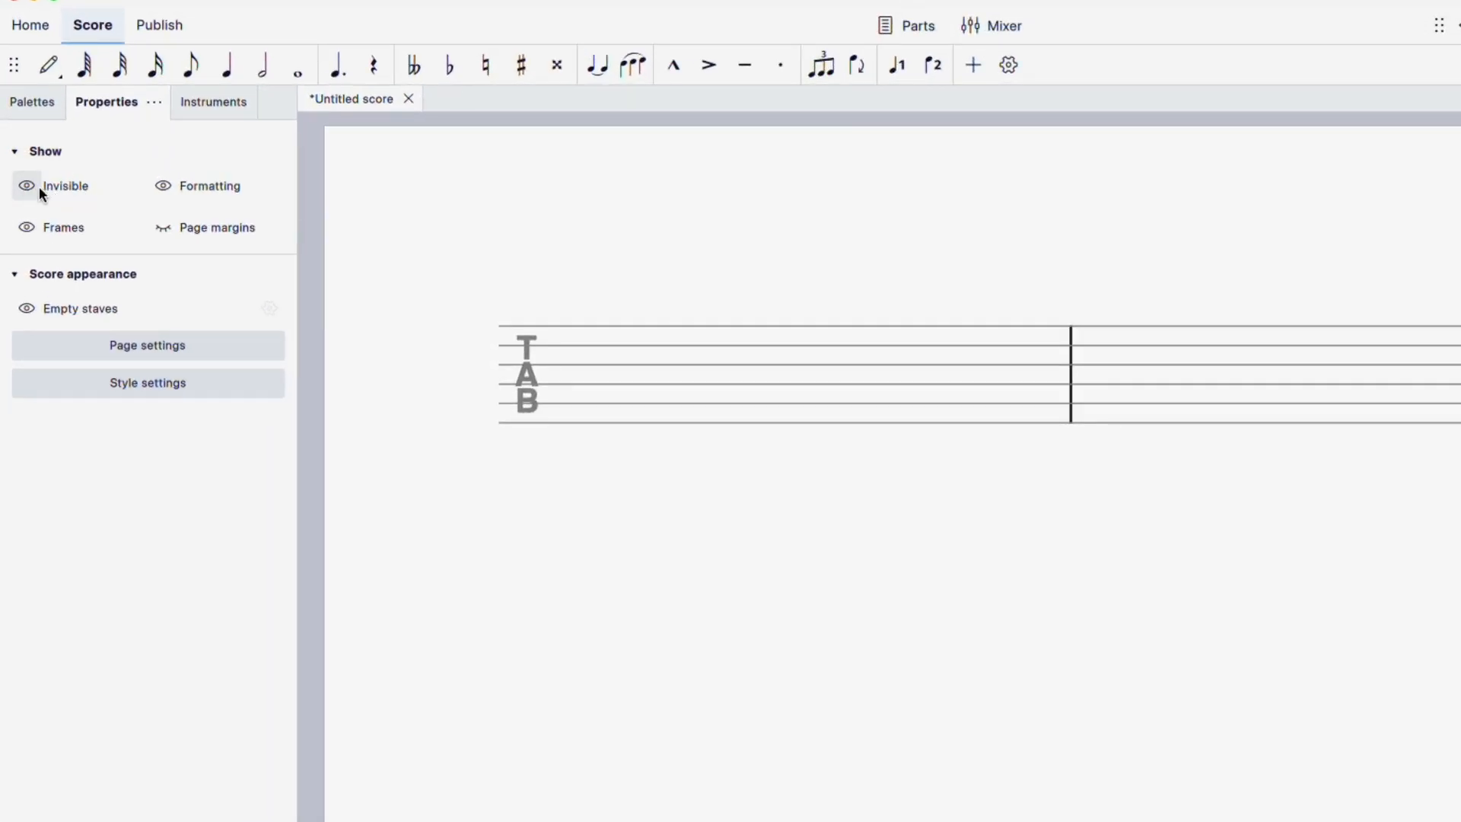
{"action": "left_click", "coordinate": [30, 185]}
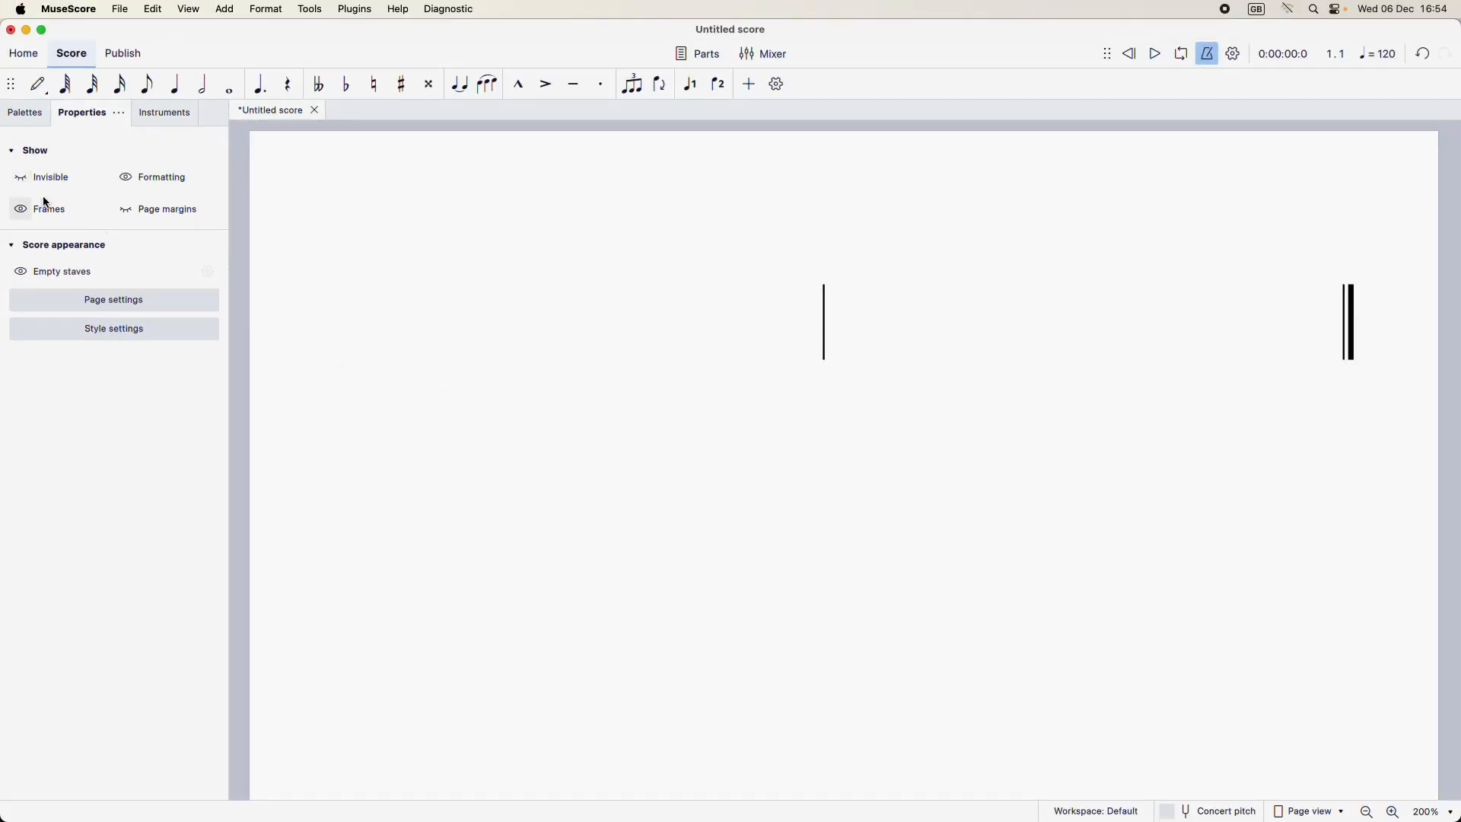
{"action": "left_click", "coordinate": [21, 178]}
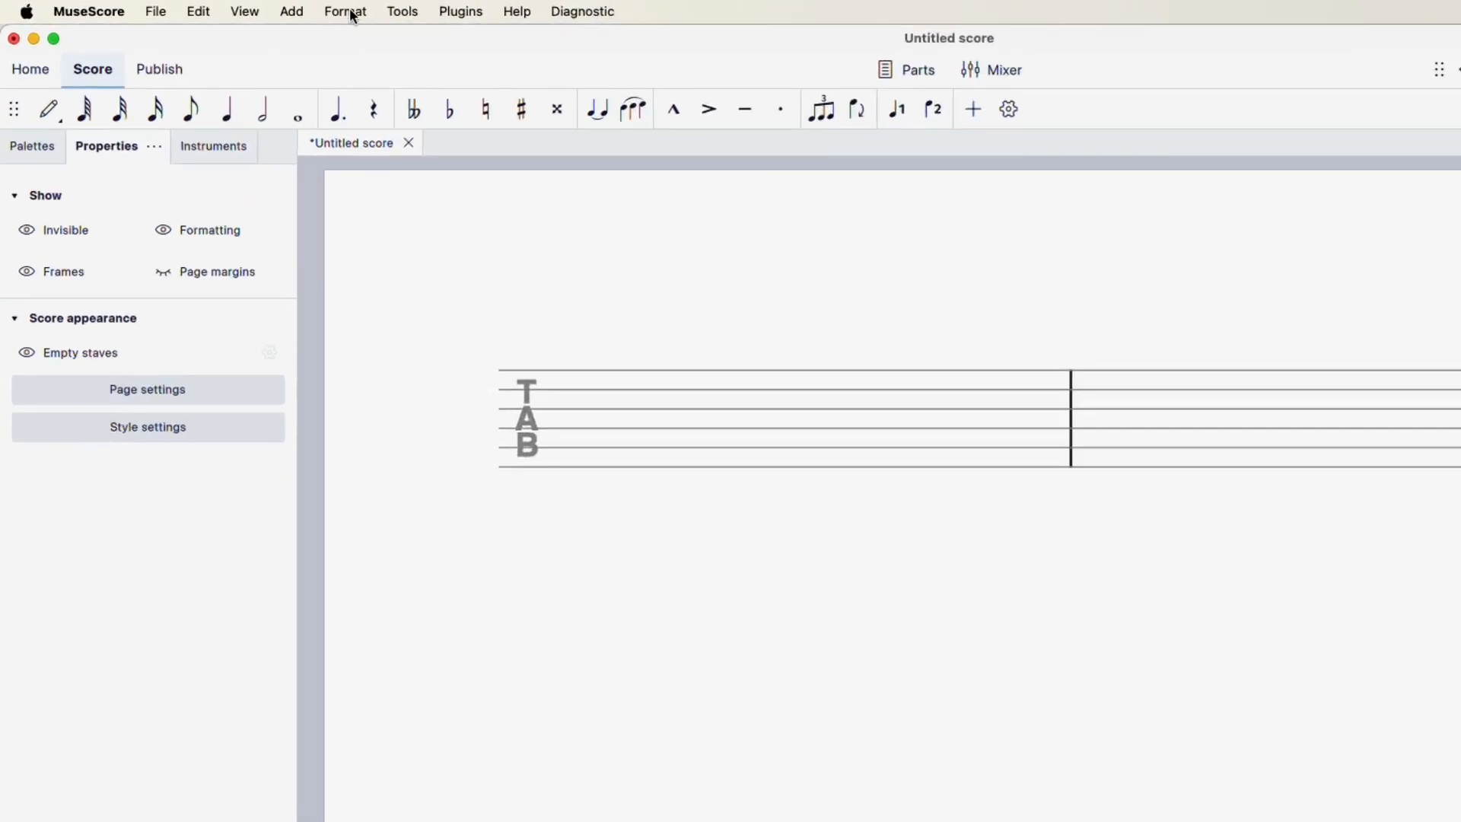
Step: Enable the barline at the start of a single stave in the score's barline style settings
{"action": "left_click", "coordinate": [352, 14]}
{"action": "left_click", "coordinate": [359, 40]}
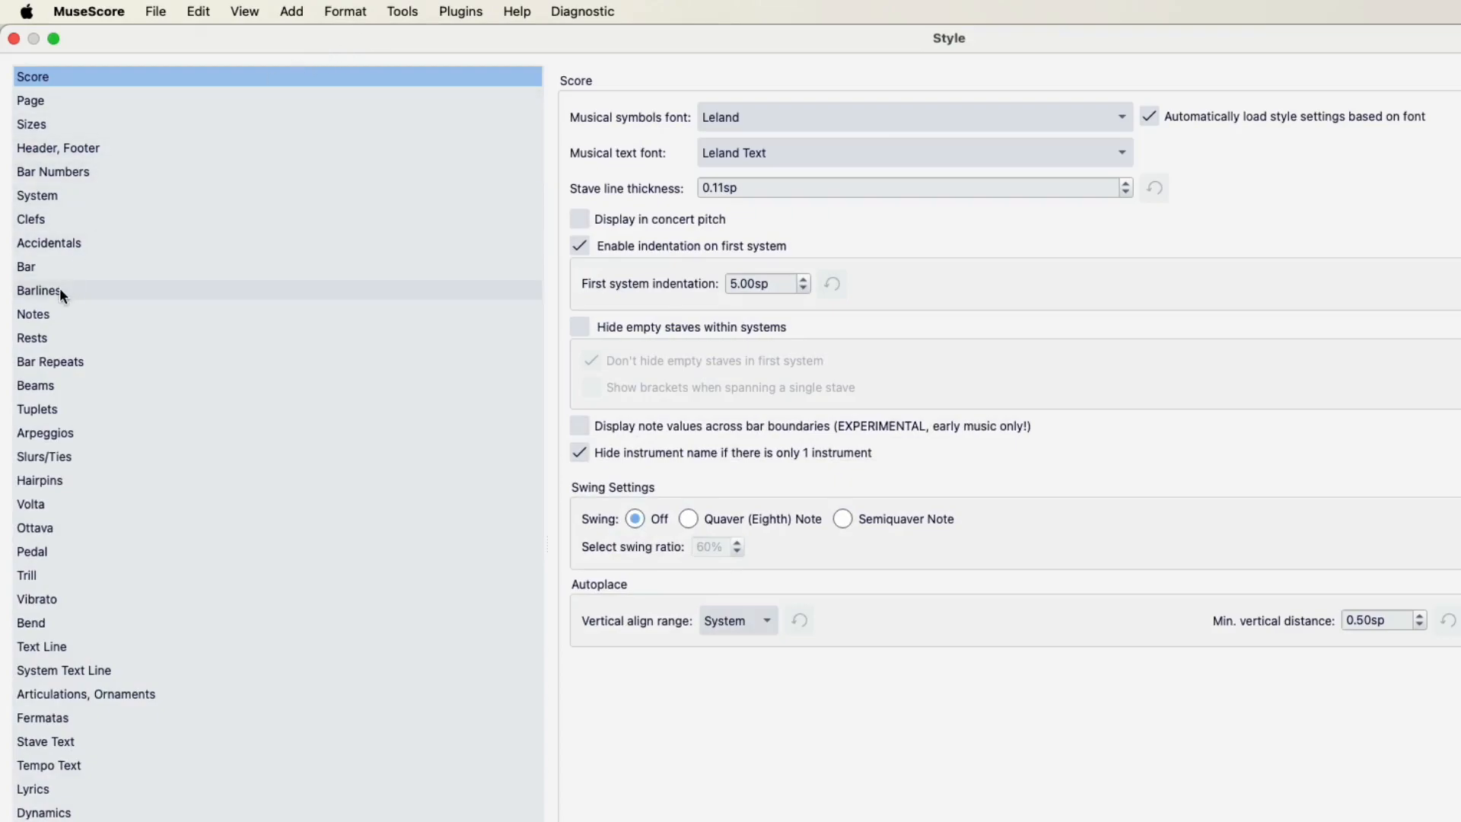
{"action": "left_click", "coordinate": [44, 293]}
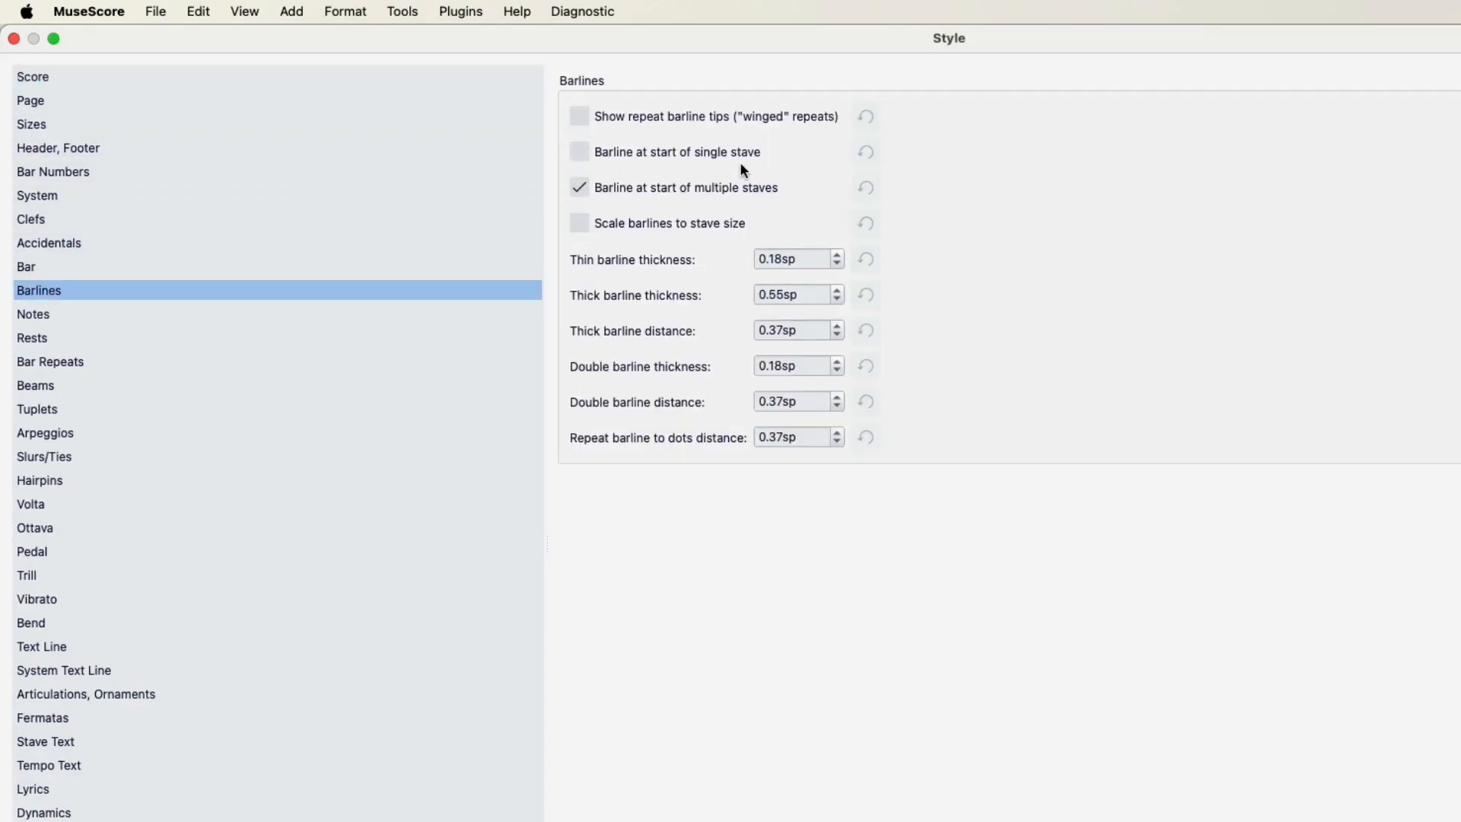
{"action": "left_click", "coordinate": [580, 153]}
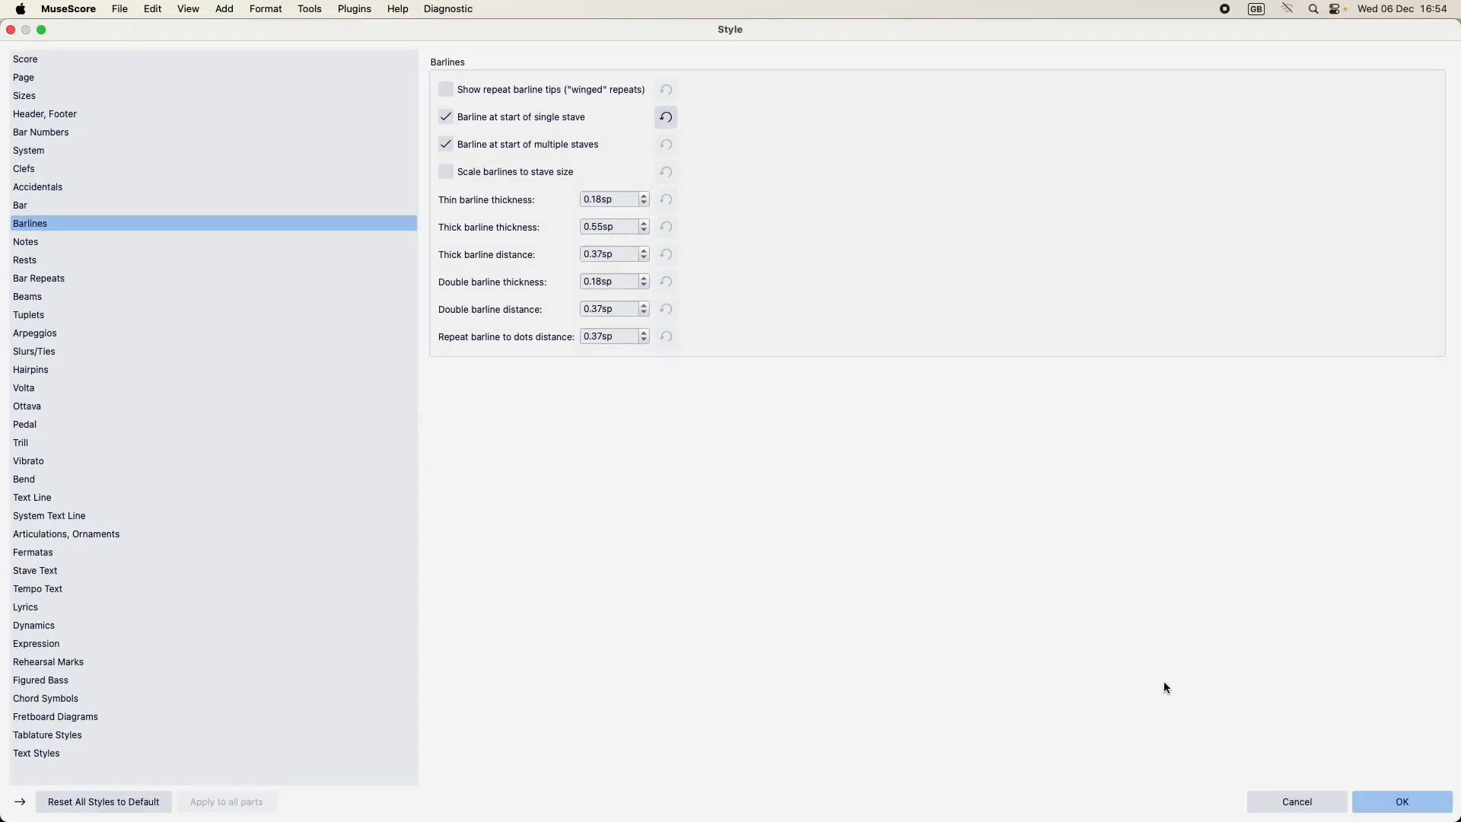
{"action": "left_click", "coordinate": [1404, 802]}
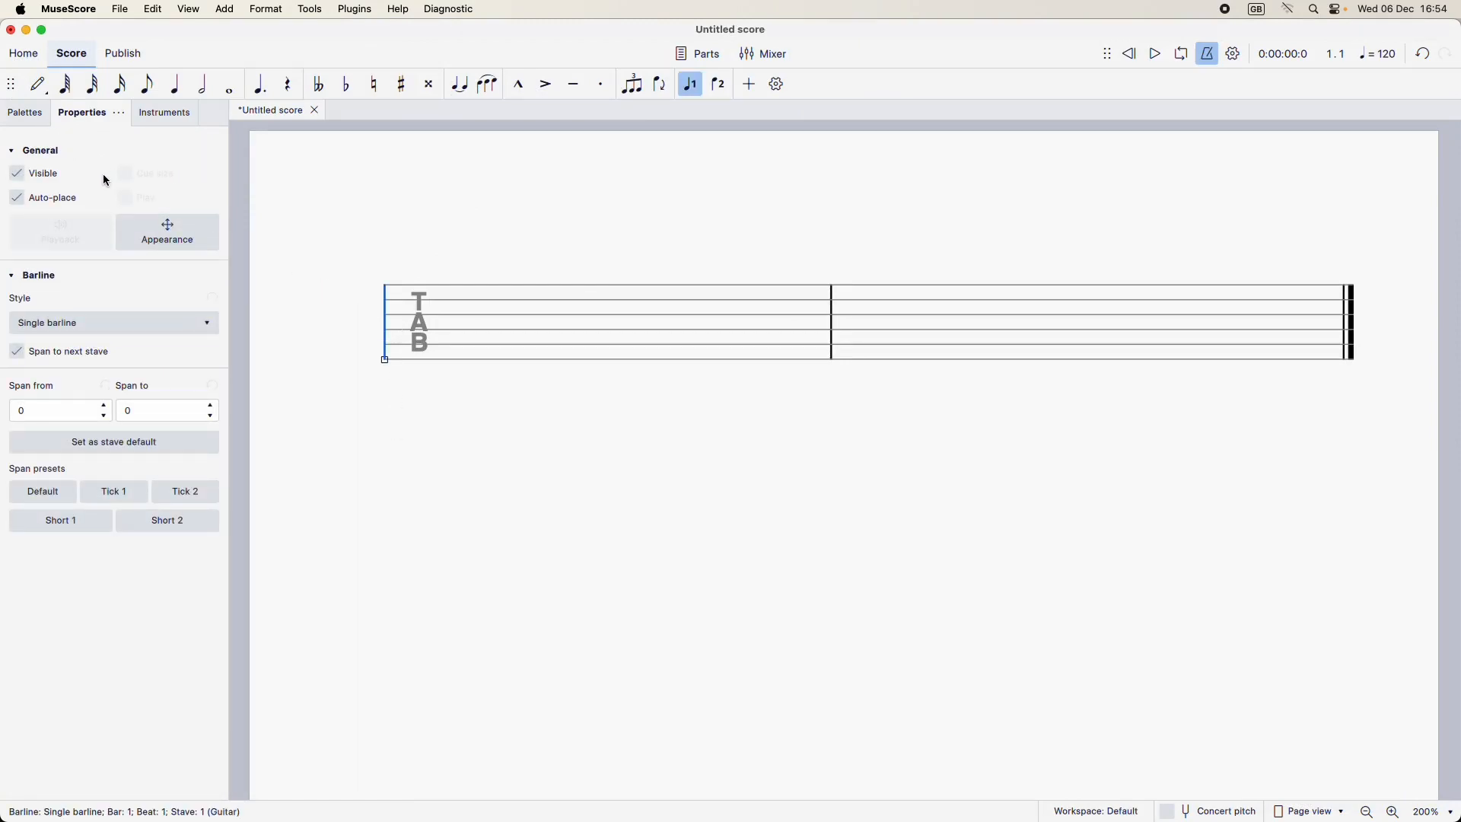
Step: Change the barline at the start of the first bar to a heavy barline
{"action": "left_click", "coordinate": [169, 236]}
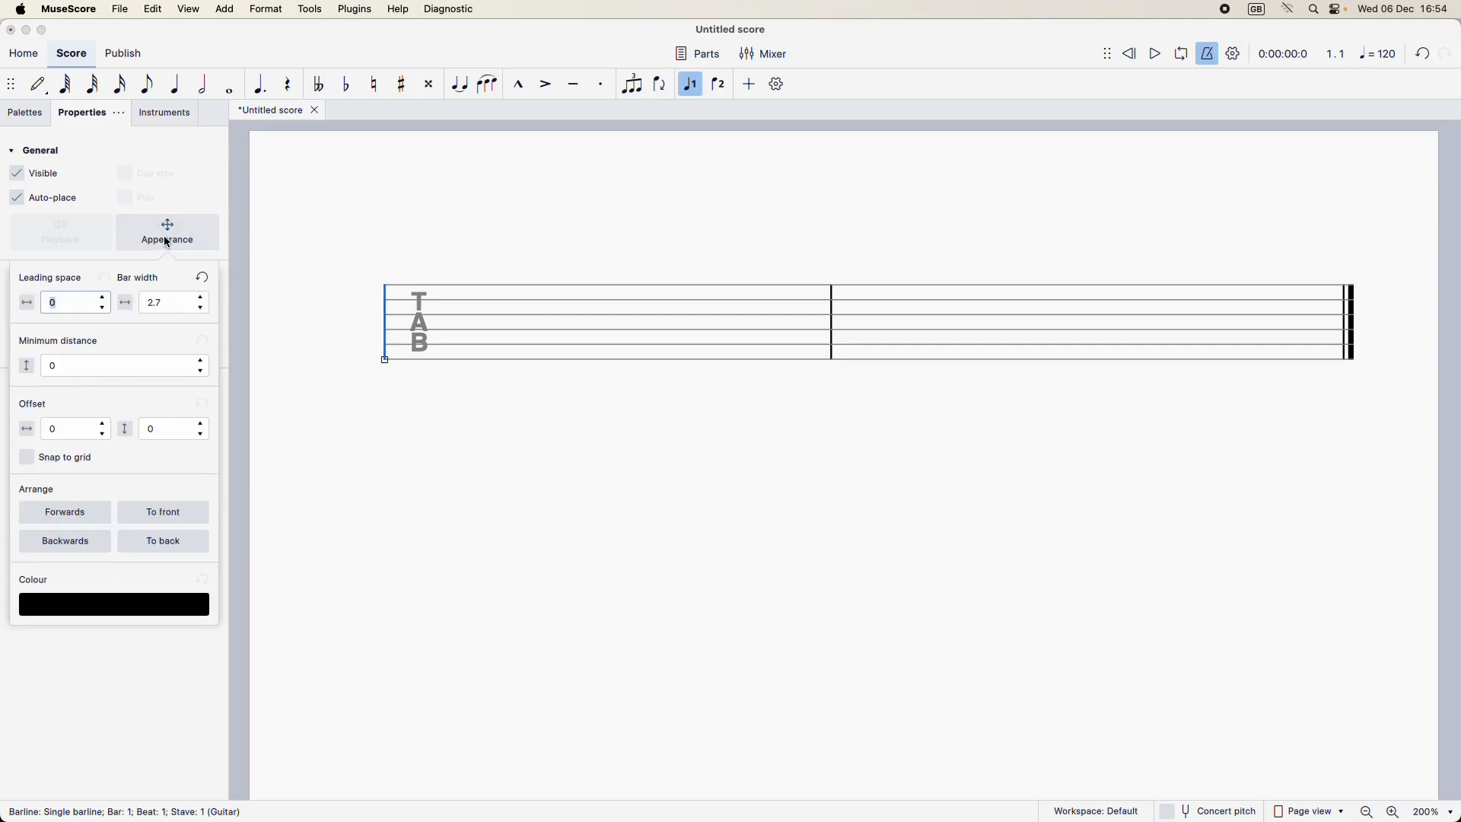
{"action": "left_click", "coordinate": [188, 247]}
{"action": "left_click", "coordinate": [25, 112]}
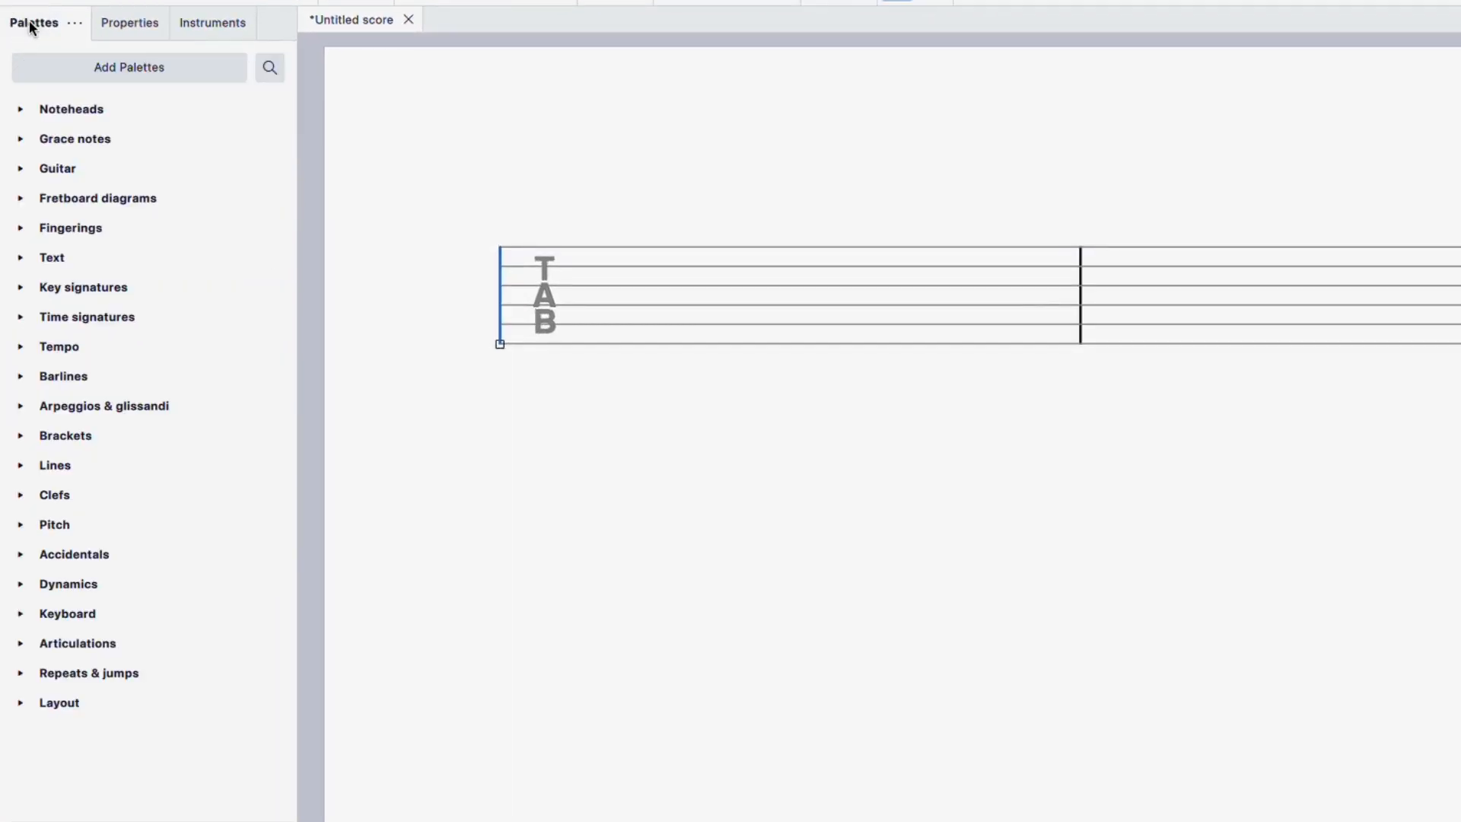
{"action": "left_click", "coordinate": [23, 376]}
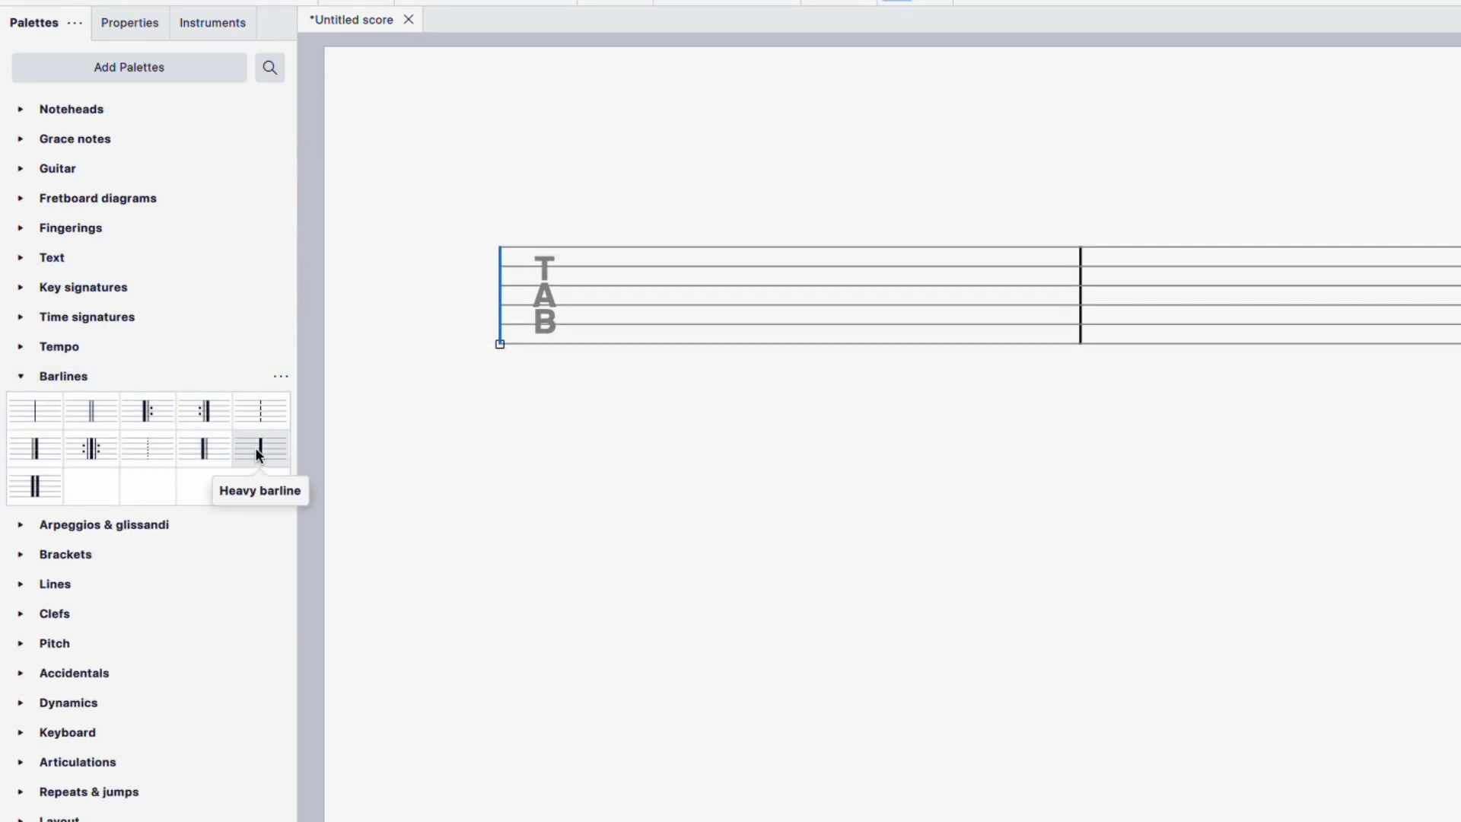
{"action": "left_click", "coordinate": [257, 454]}
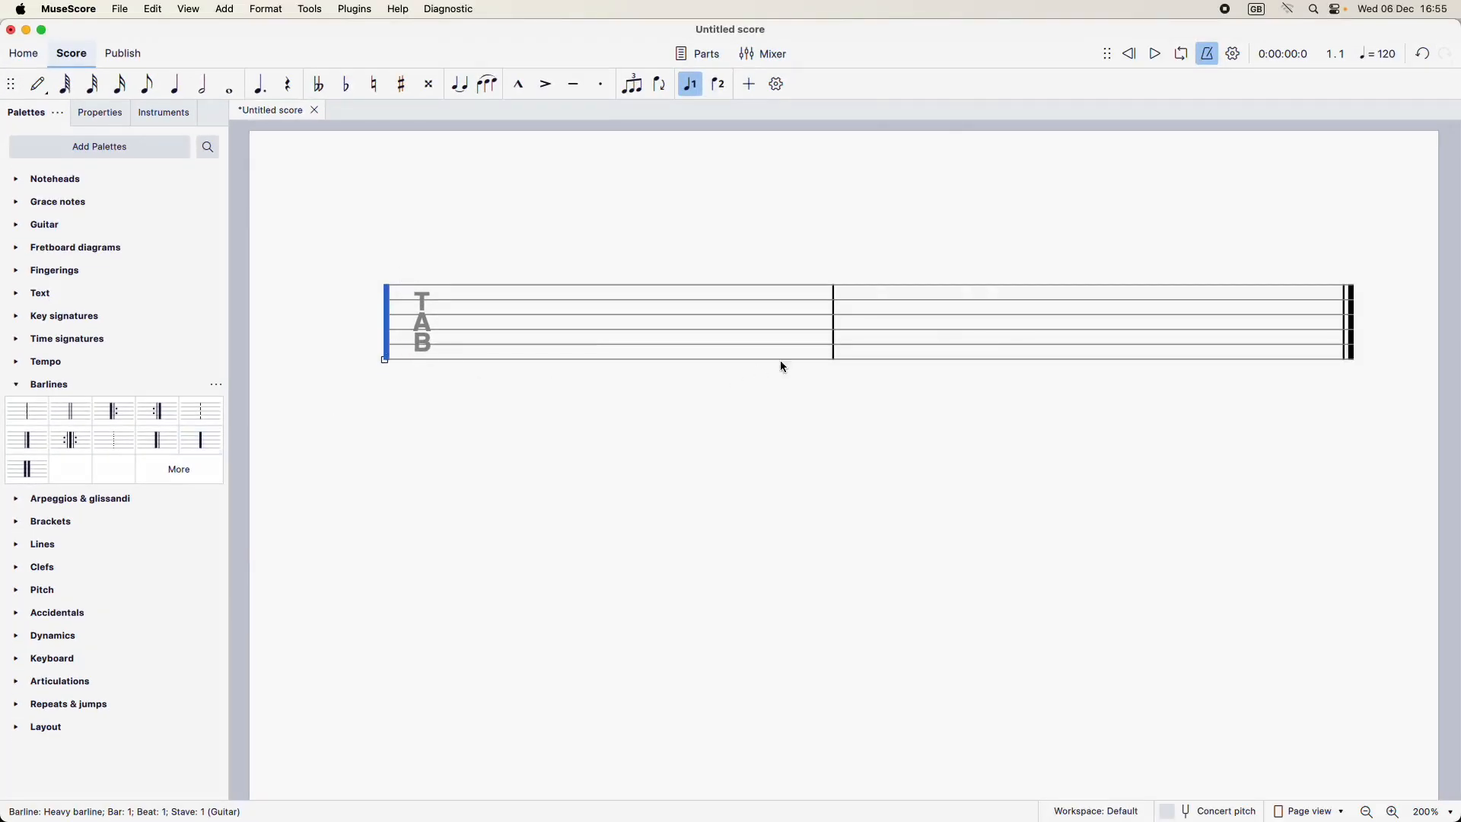
Step: Change the barline between the two bars and the final barline to heavy barlines
{"action": "left_click", "coordinate": [835, 318]}
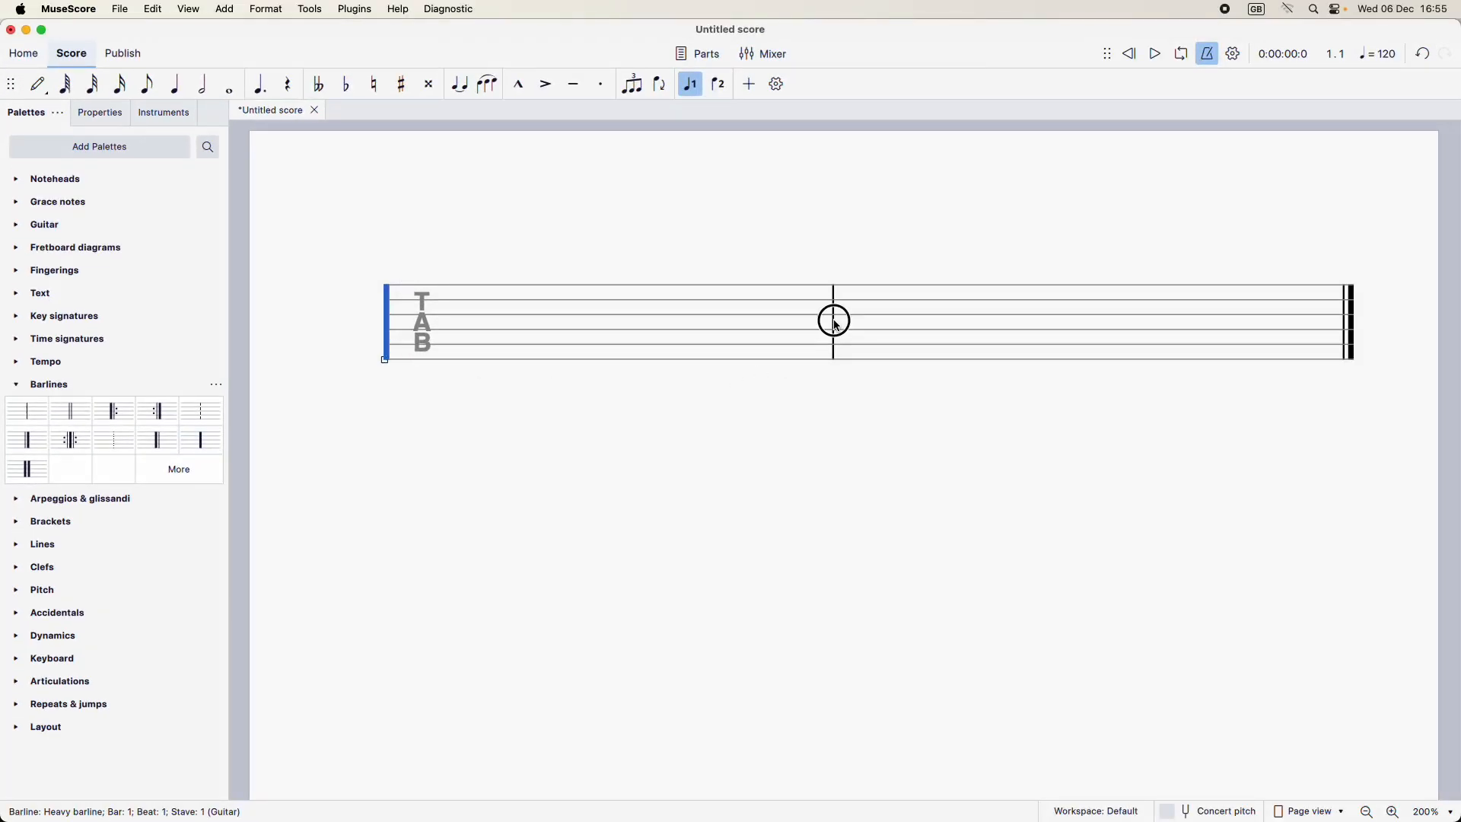
{"action": "left_click", "coordinate": [205, 450]}
{"action": "left_click", "coordinate": [1351, 327]}
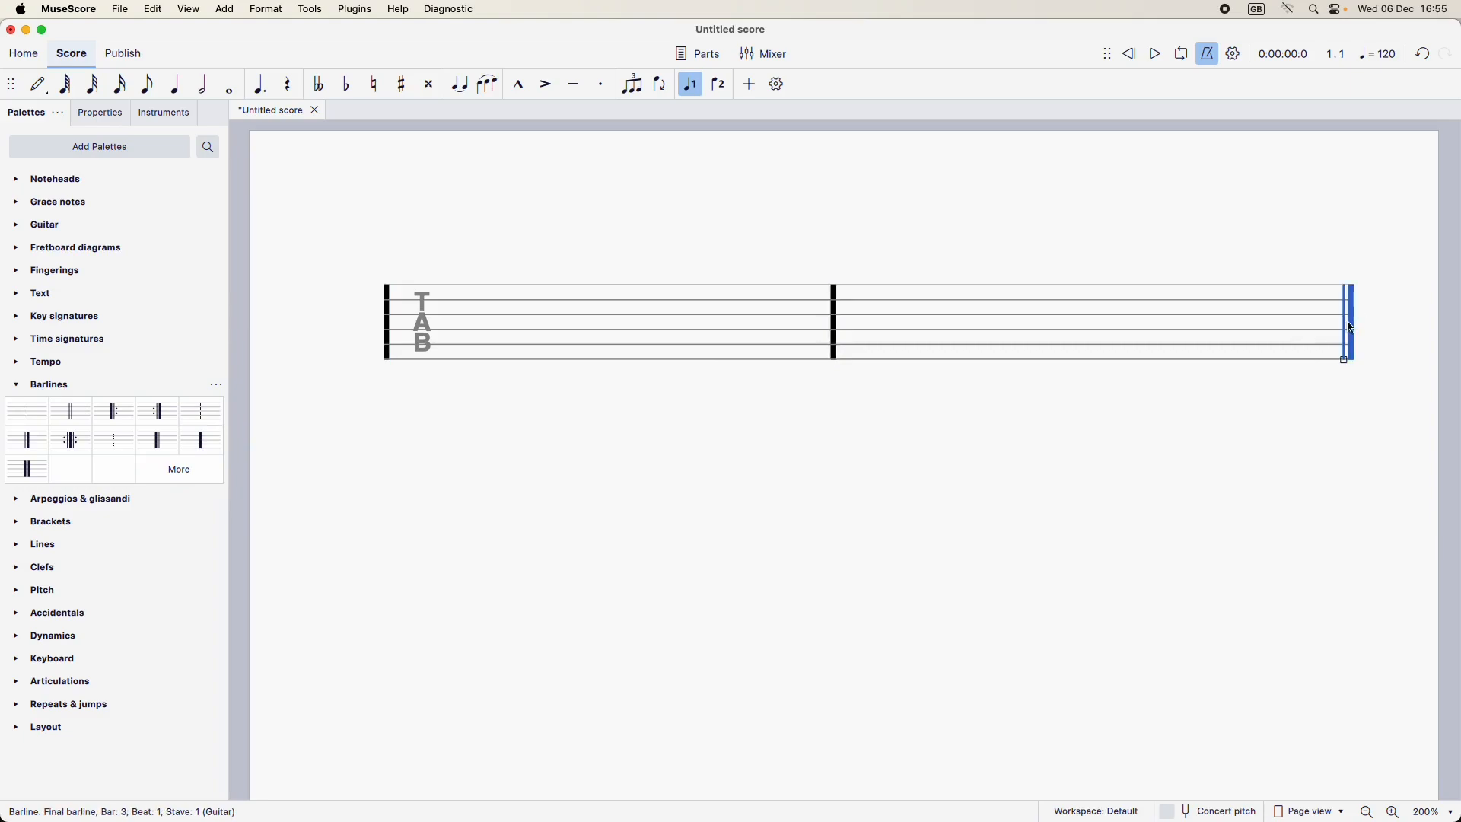
{"action": "left_click", "coordinate": [201, 441]}
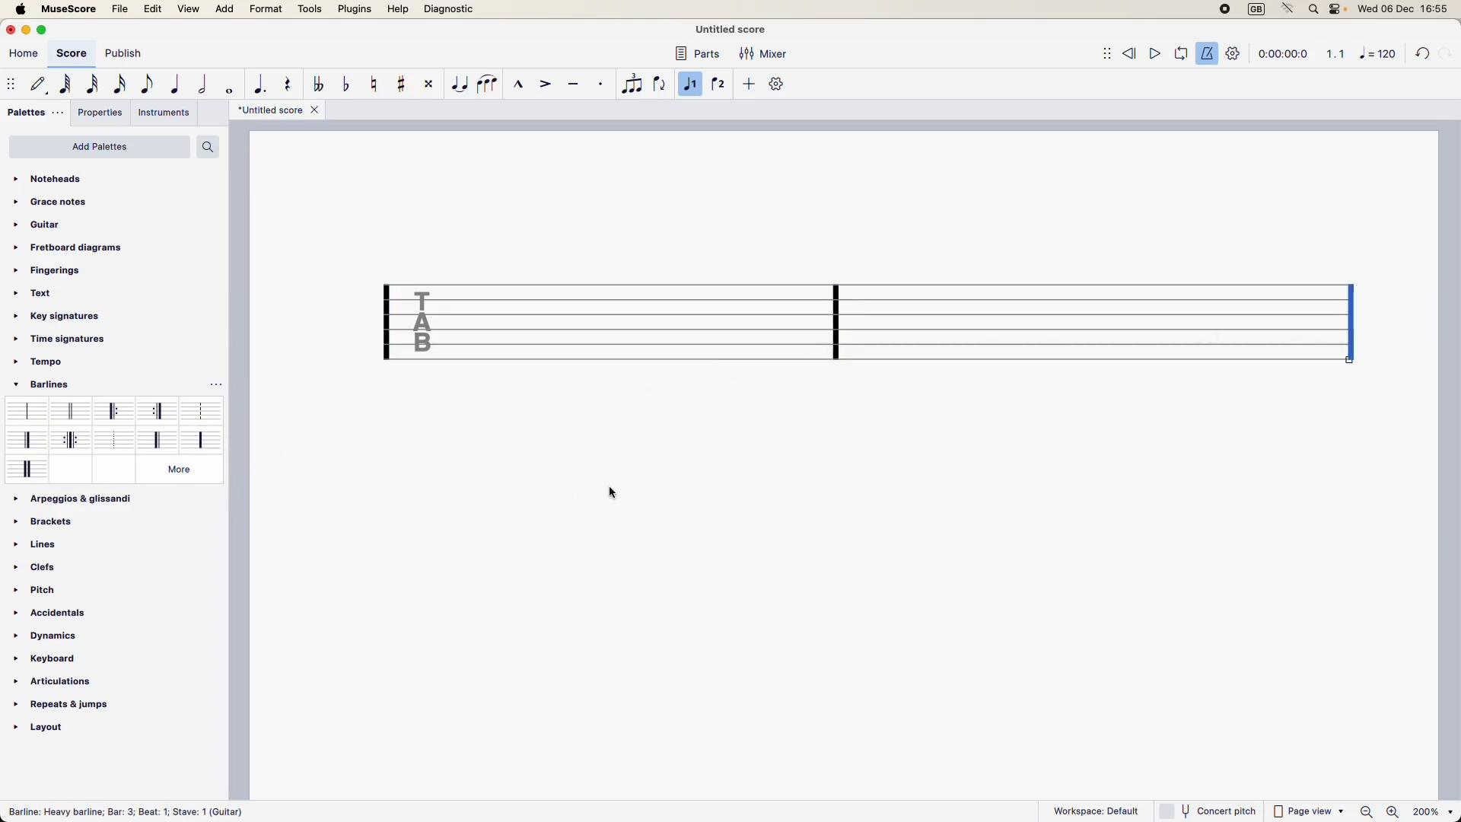
Step: Turn off the display of invisible elements in the score
{"action": "left_click", "coordinate": [970, 461]}
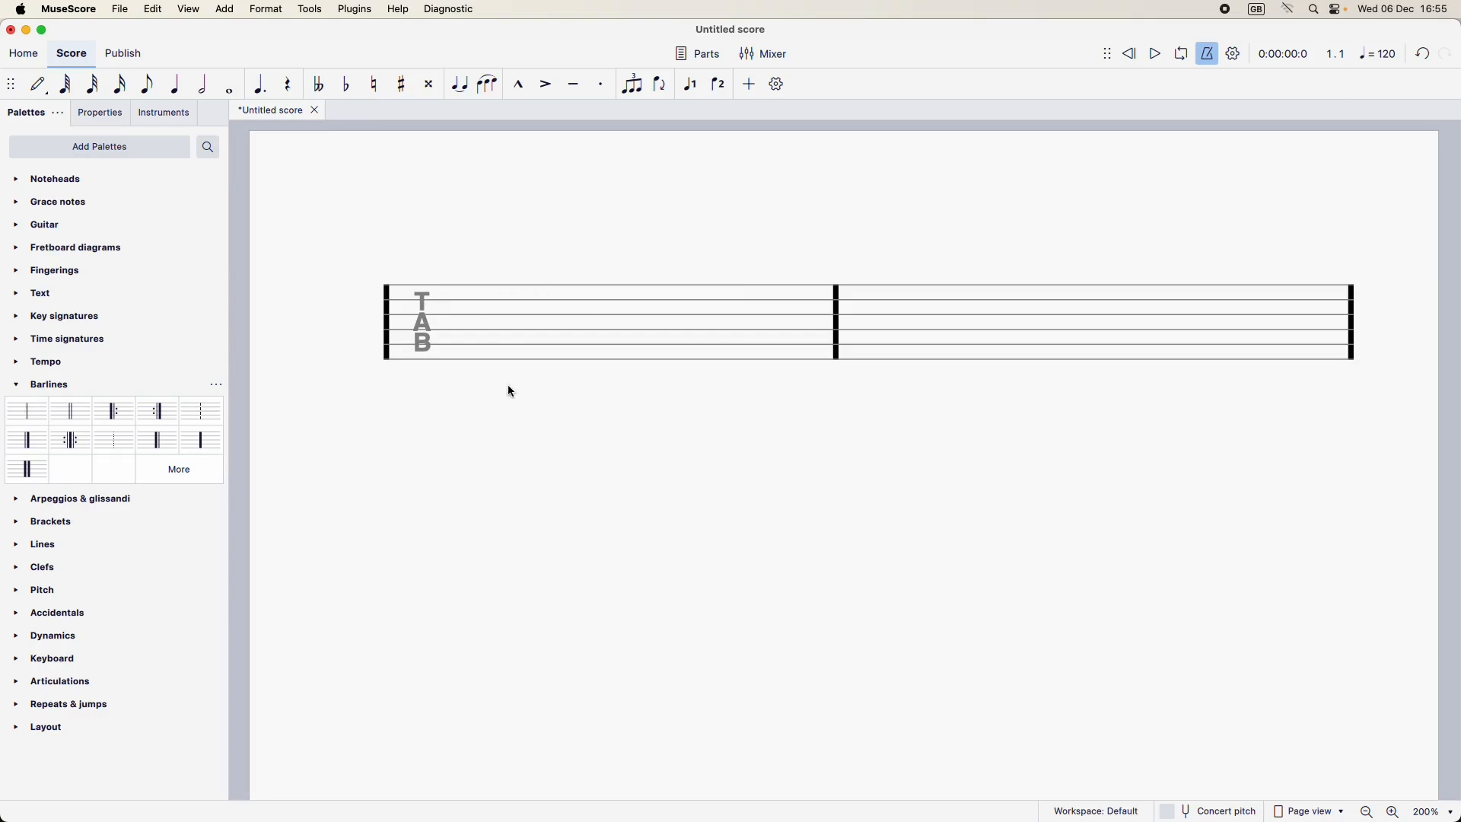
{"action": "left_click", "coordinate": [110, 115]}
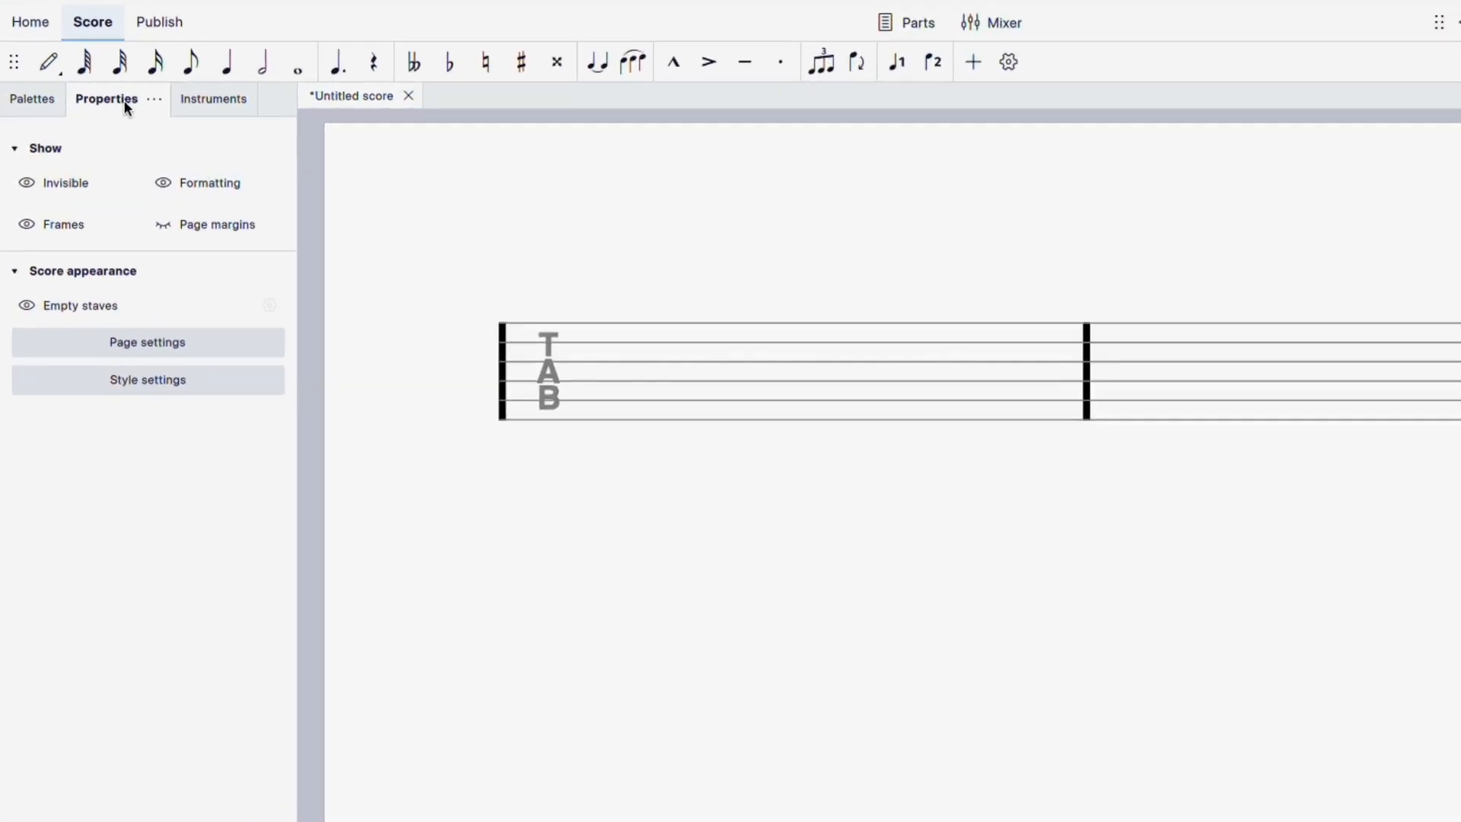
{"action": "left_click", "coordinate": [30, 183]}
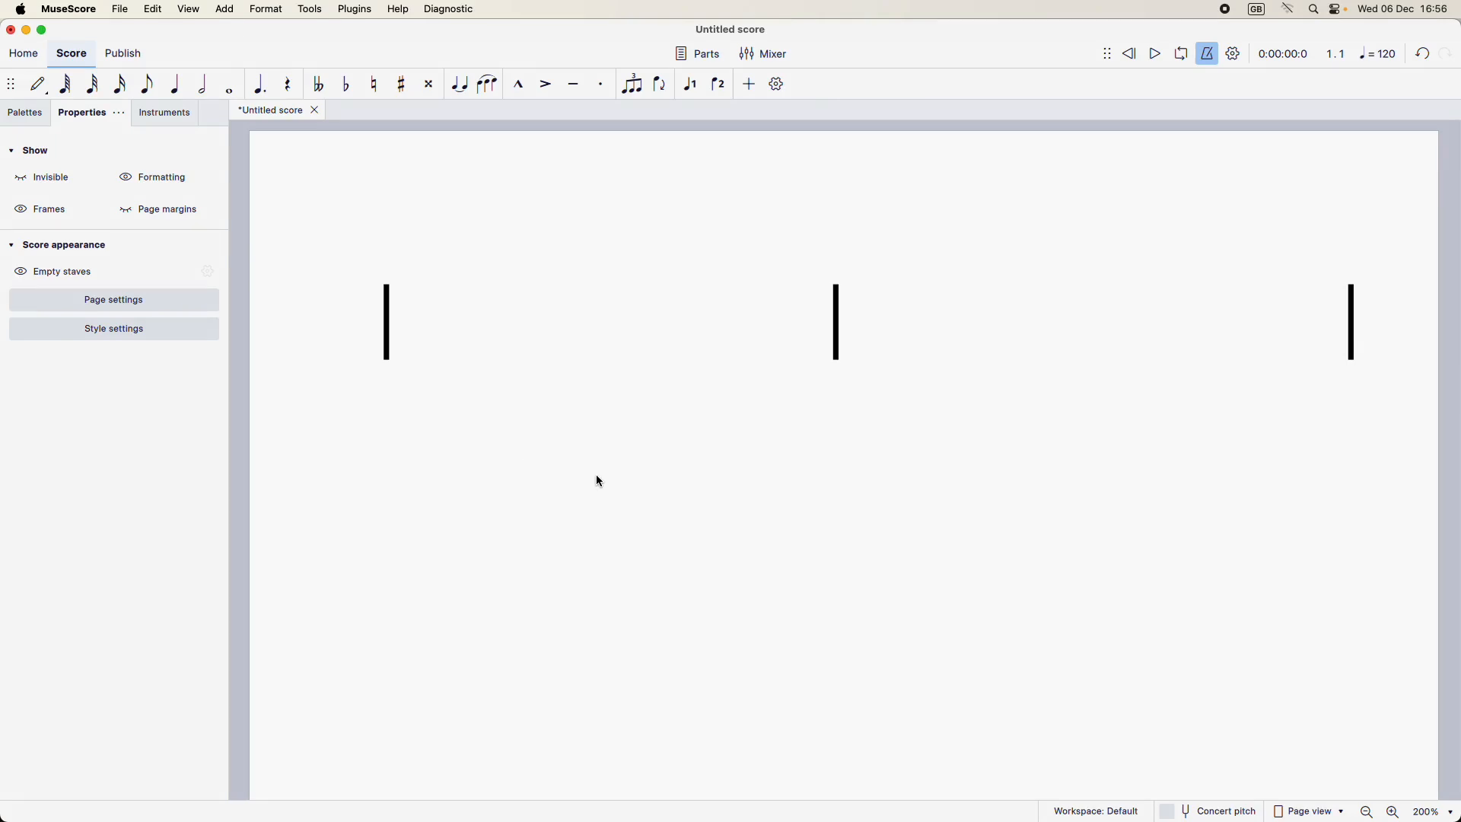
Step: Fill the first bar with eight quavers at fret 0 on the third string
{"action": "left_click", "coordinate": [554, 335]}
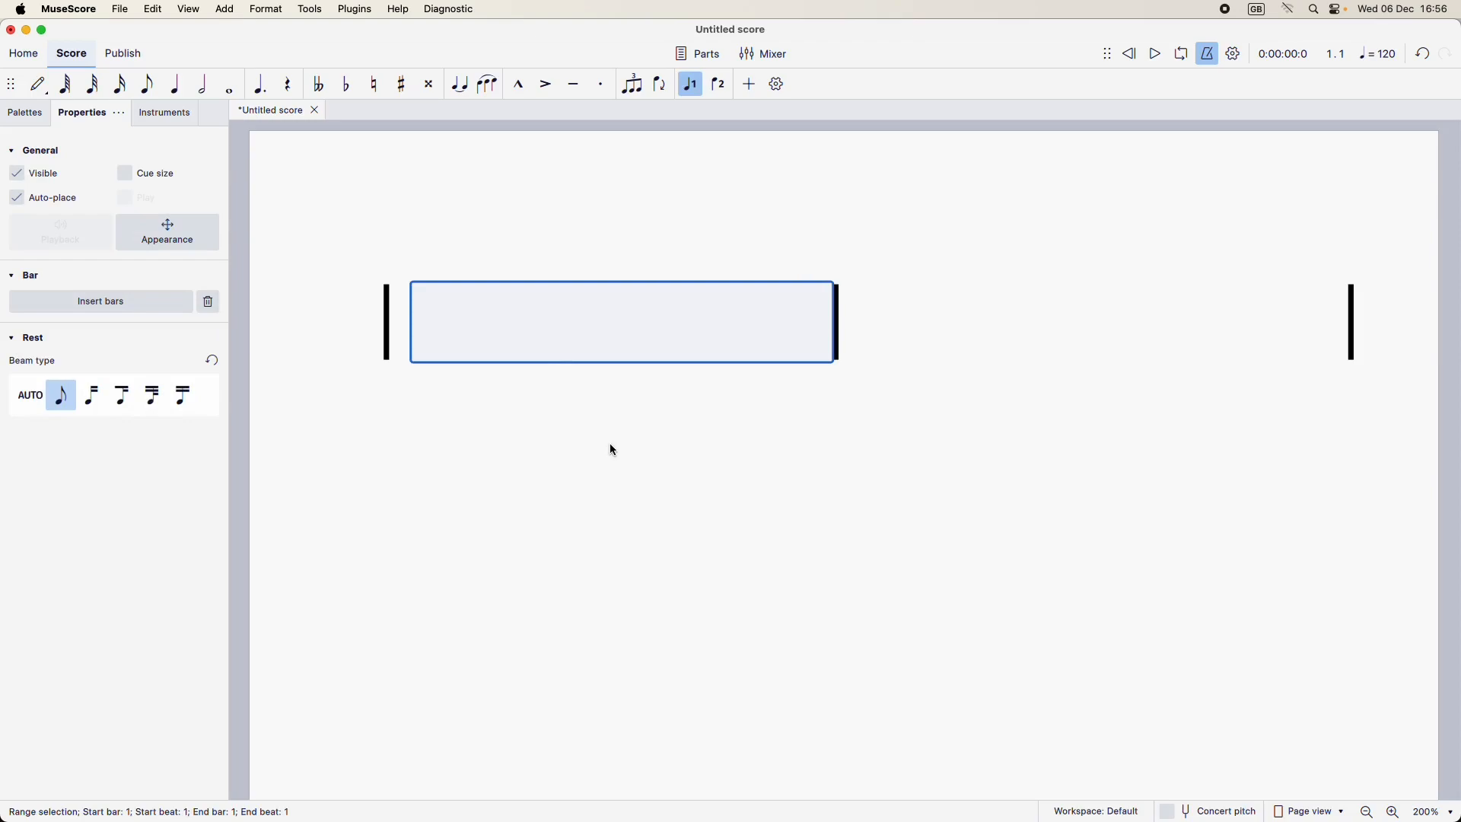
{"action": "key", "text": "n"}
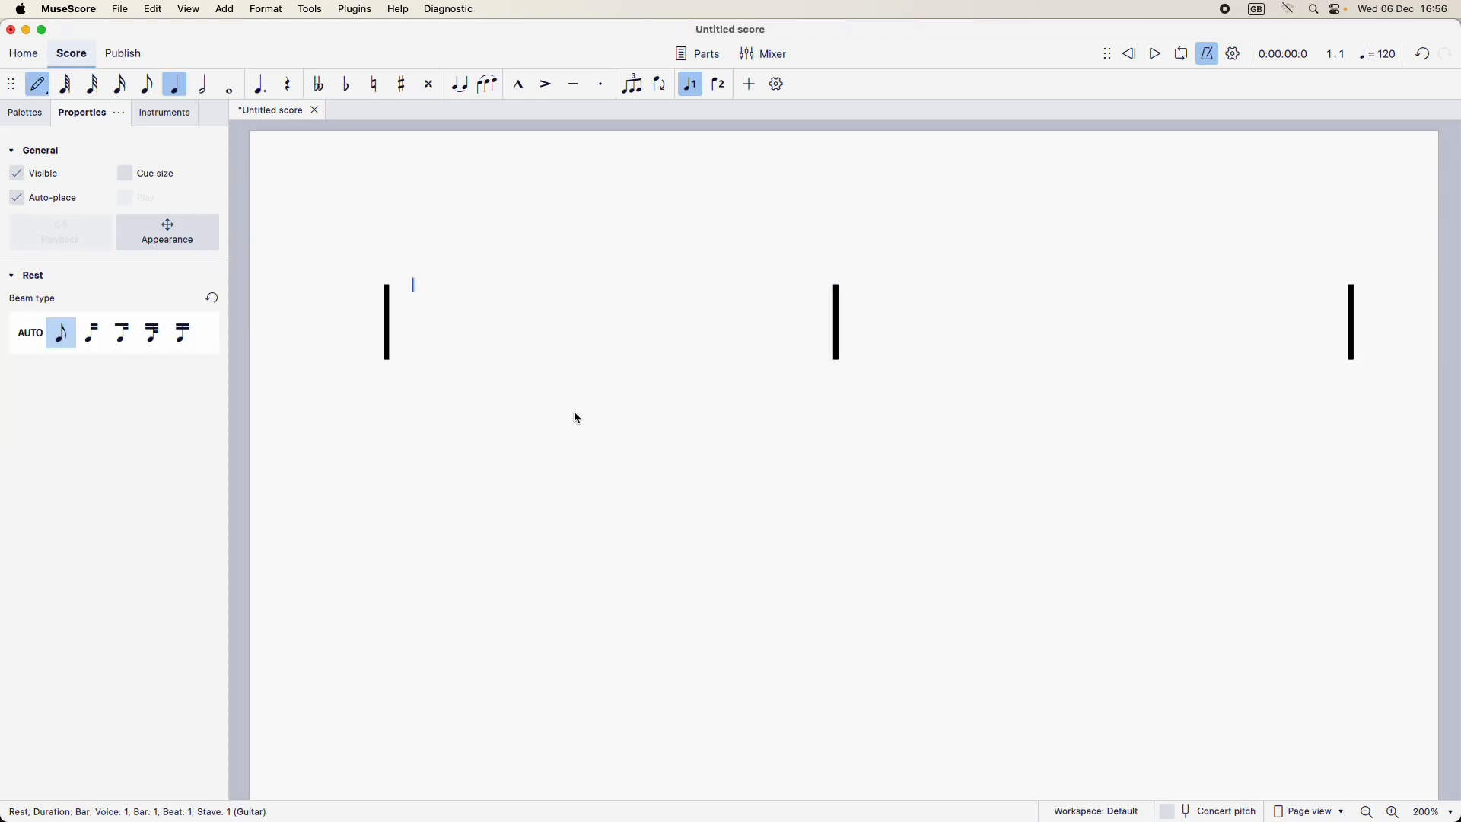
{"action": "left_click", "coordinate": [144, 92]}
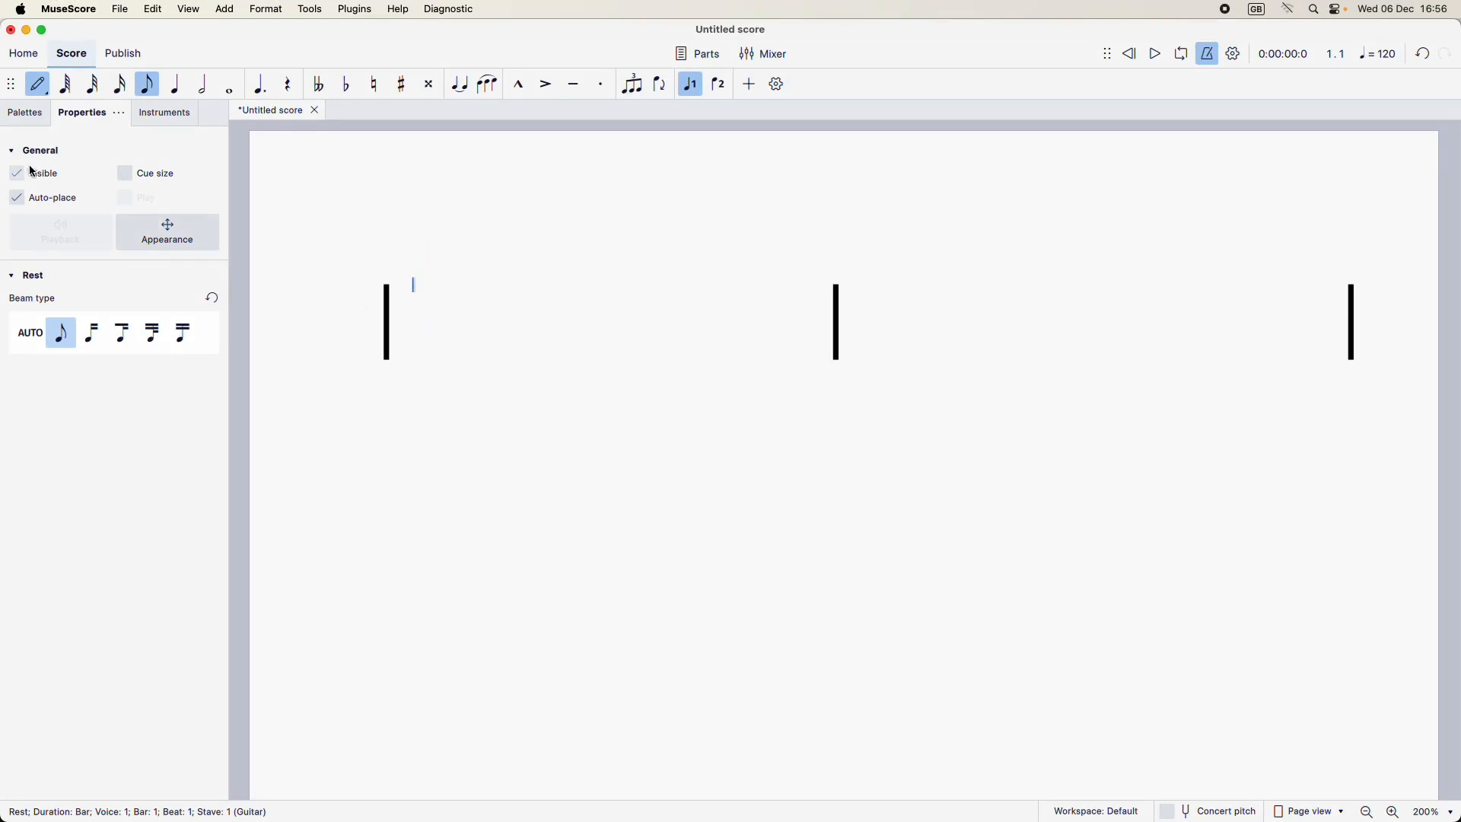
{"action": "left_click", "coordinate": [424, 326]}
{"action": "left_click", "coordinate": [495, 316]}
{"action": "left_click", "coordinate": [564, 319]}
{"action": "left_click", "coordinate": [642, 314]}
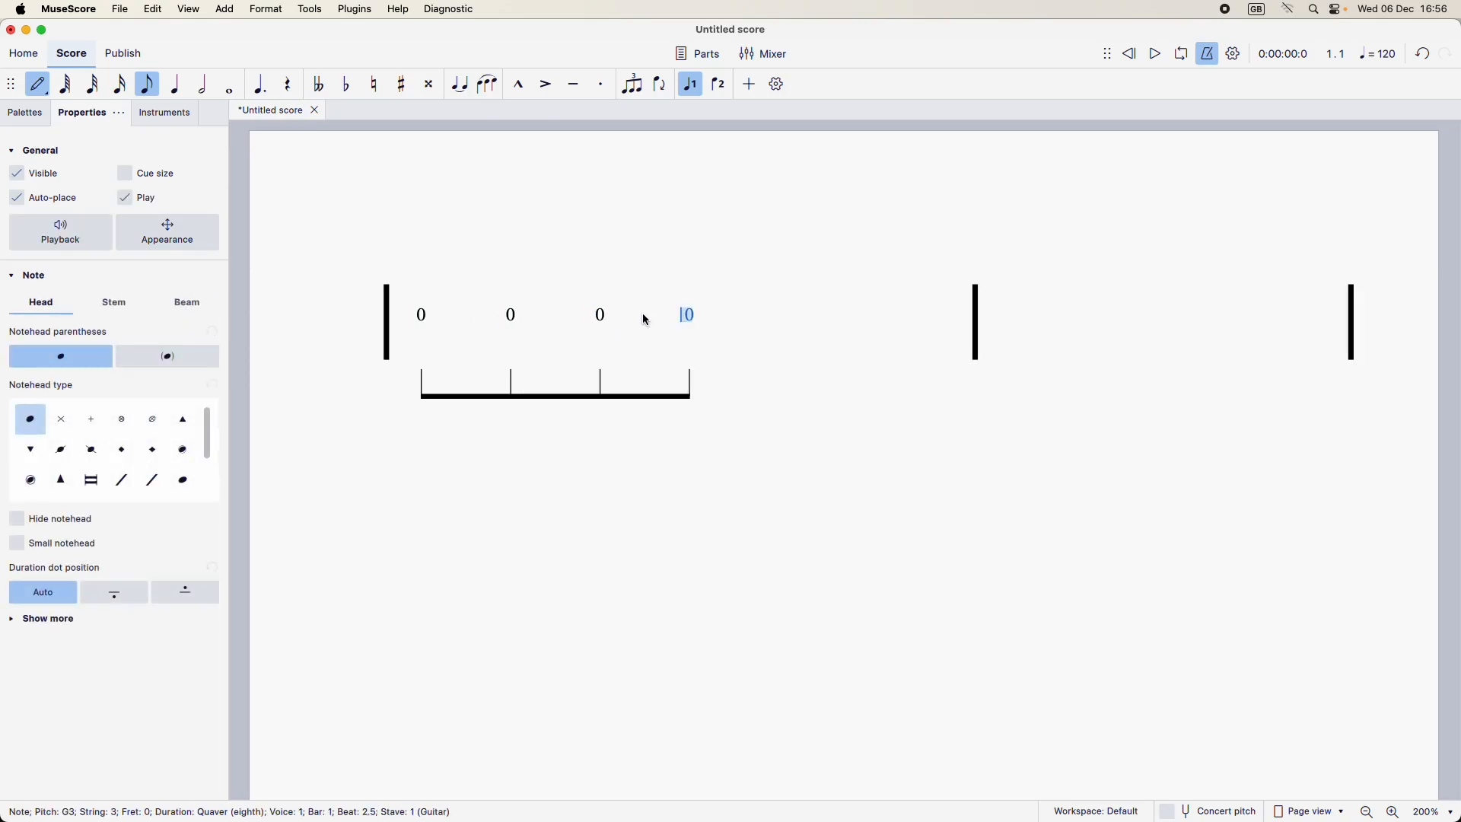
{"action": "left_click", "coordinate": [767, 319]}
{"action": "left_click", "coordinate": [818, 315]}
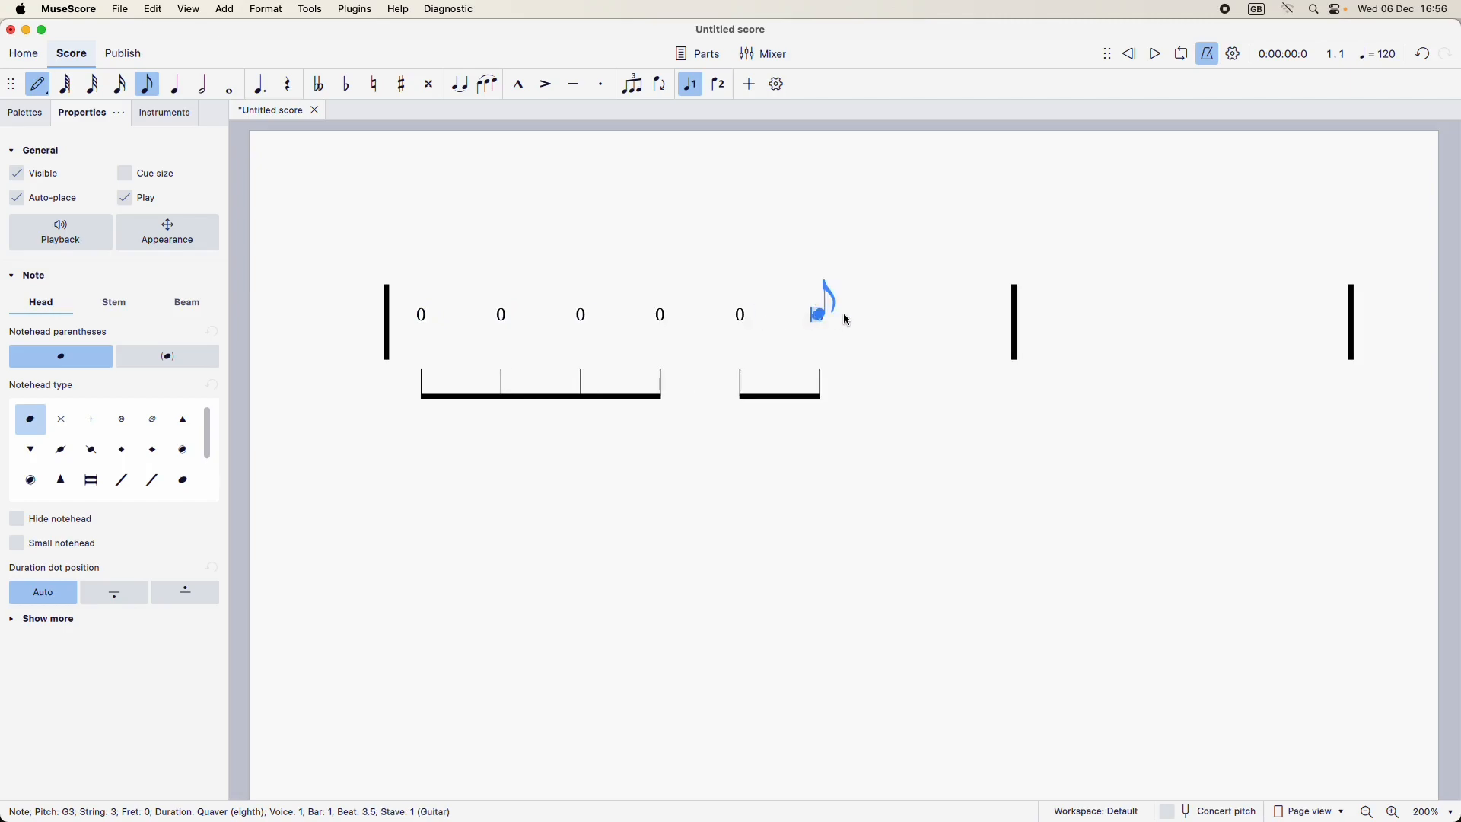
{"action": "left_click", "coordinate": [928, 319]}
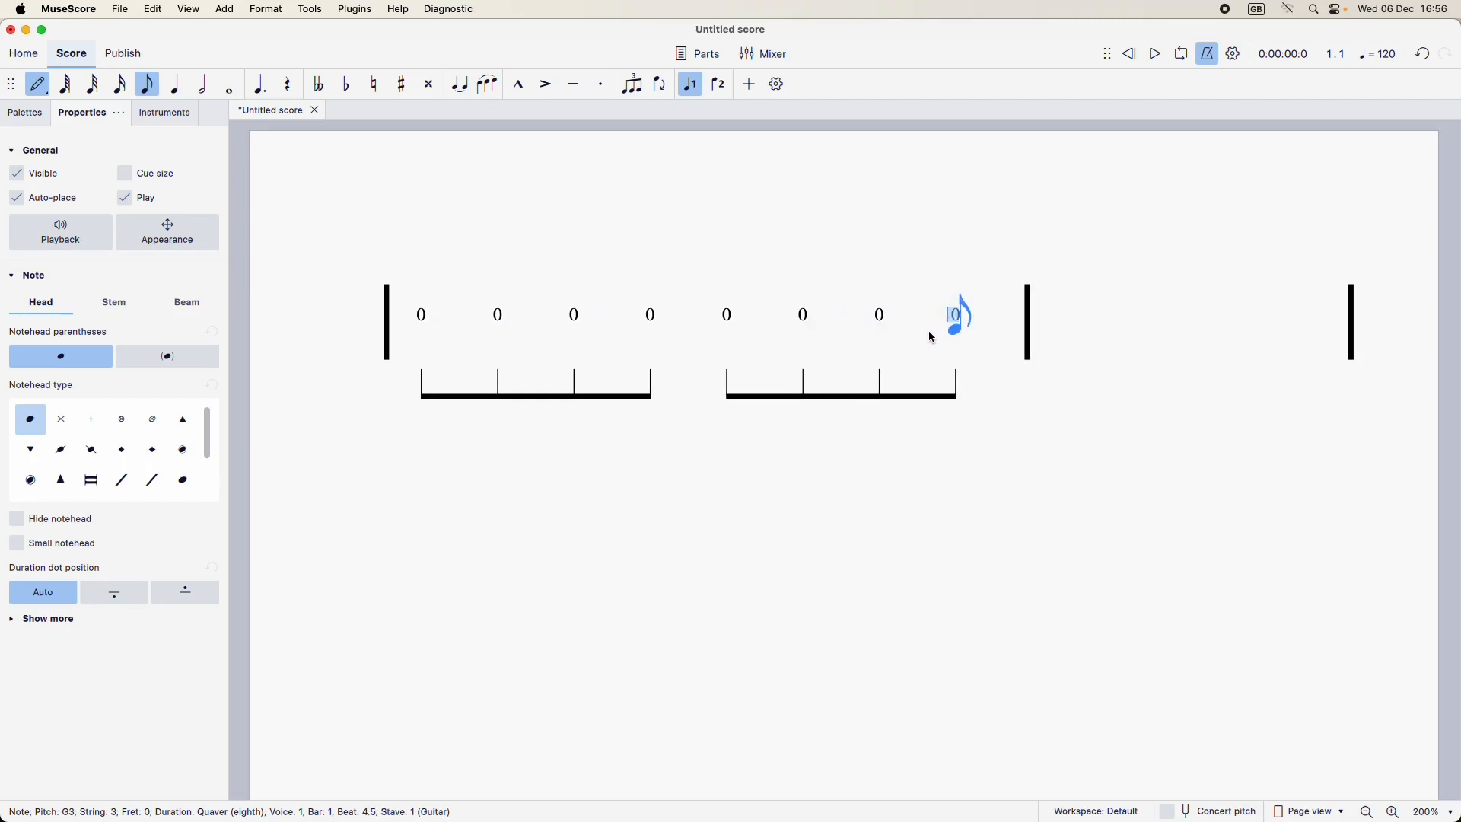
{"action": "key", "text": "Escape"}
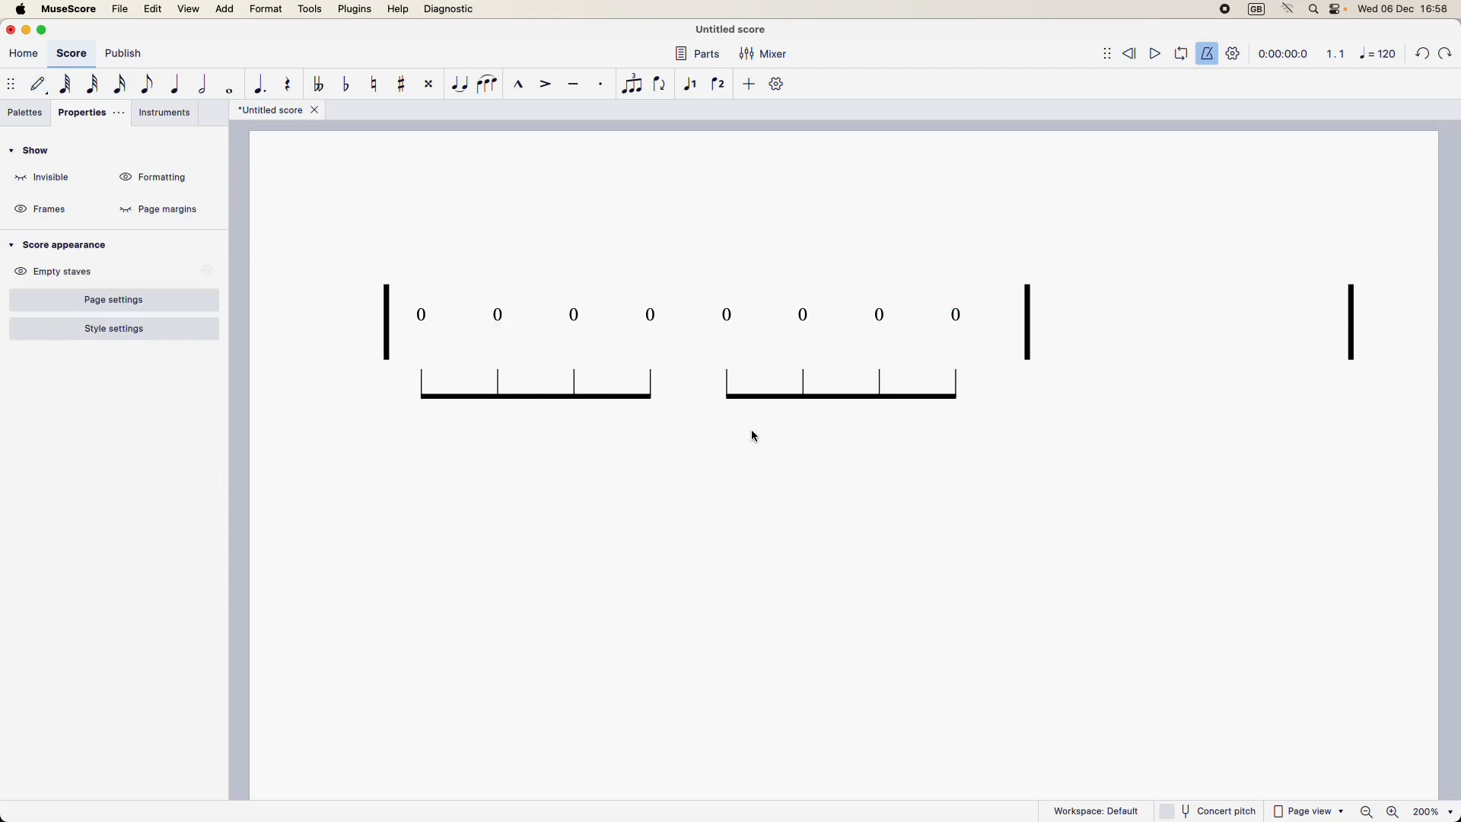
Step: Convert the first bar's notes to rhythmic slash notation and make them stemless
{"action": "left_click", "coordinate": [694, 336]}
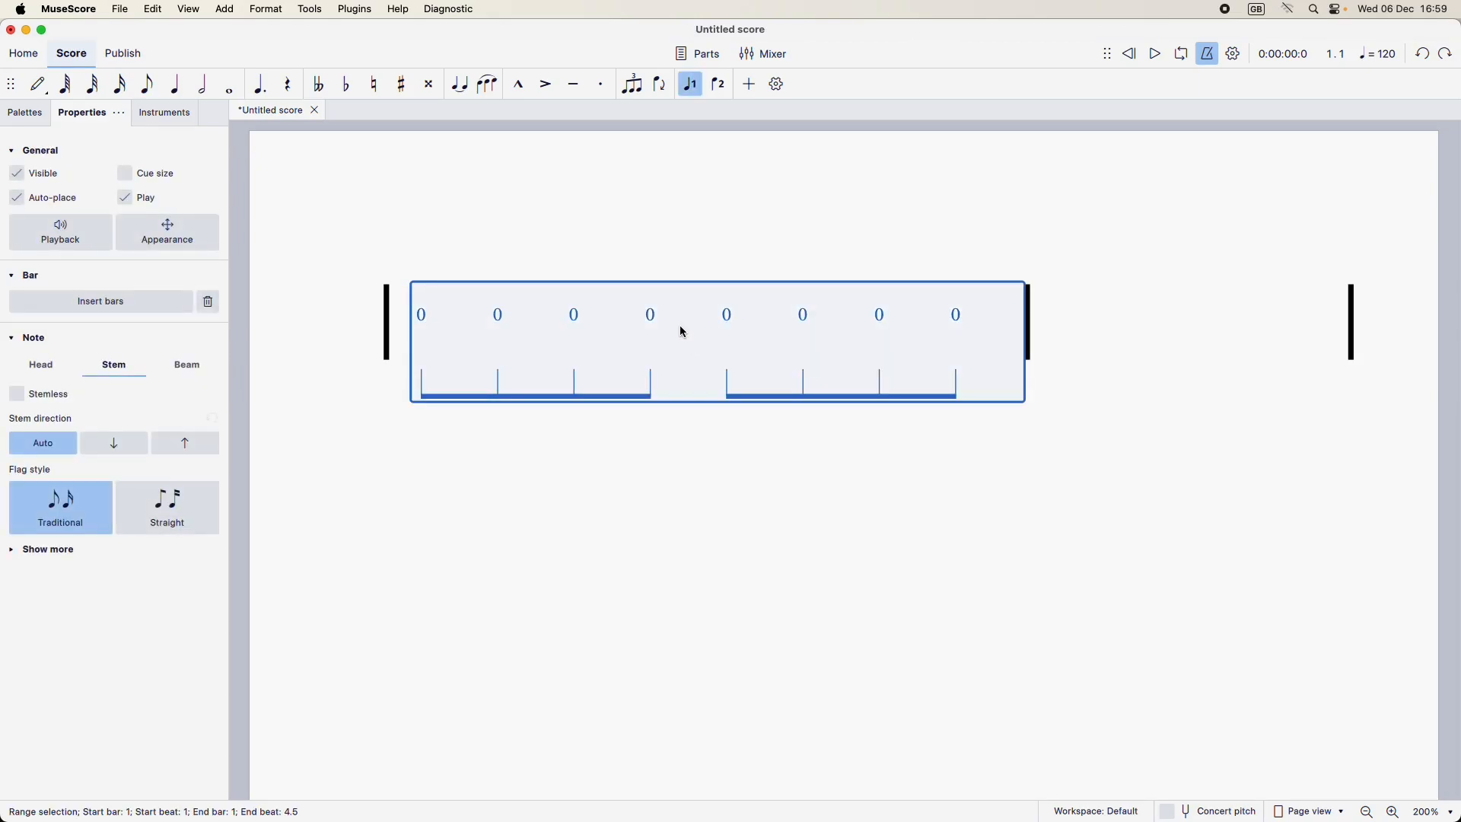
{"action": "left_click", "coordinate": [310, 9]}
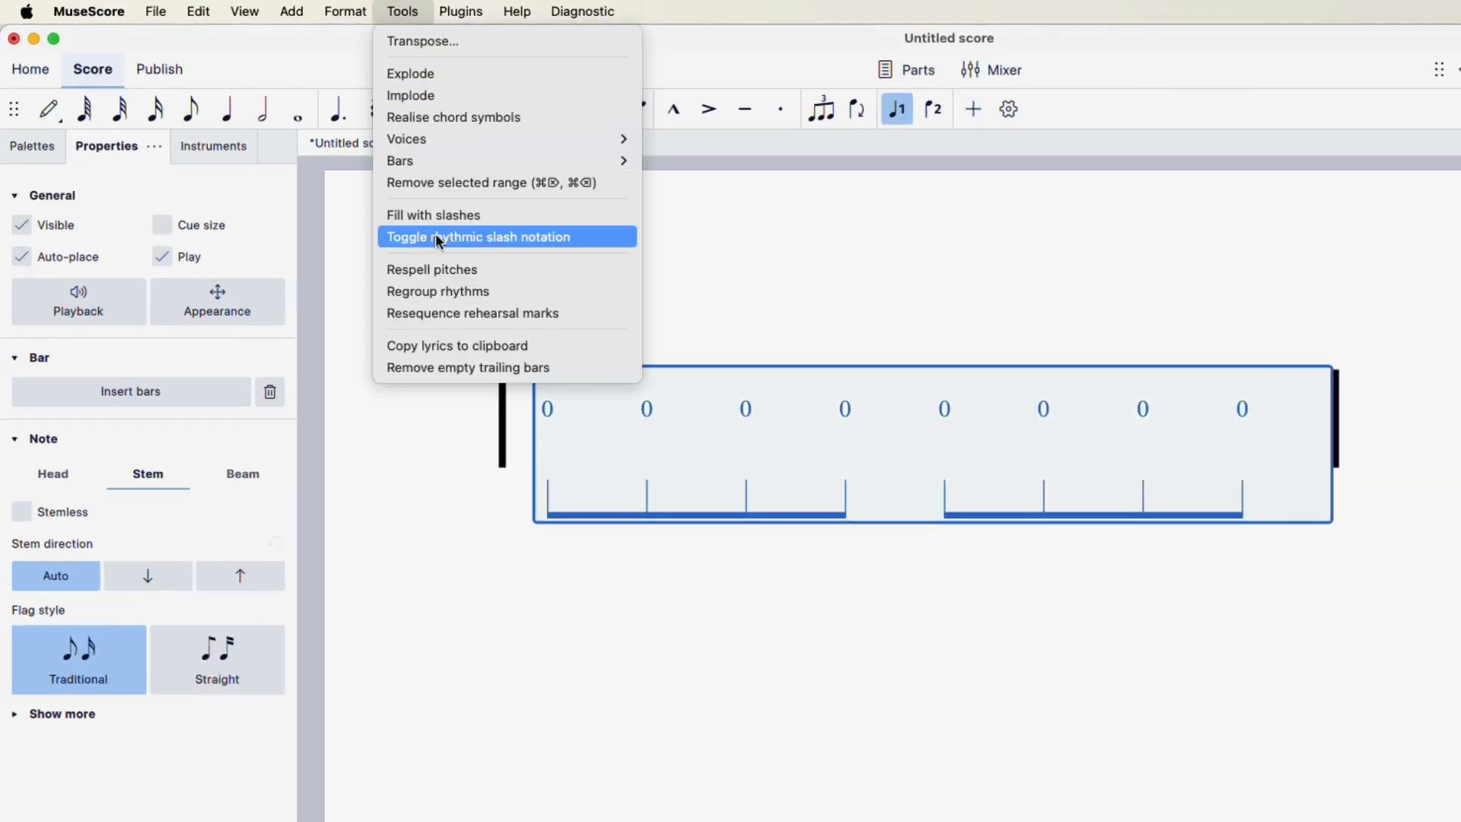
{"action": "left_click", "coordinate": [509, 241]}
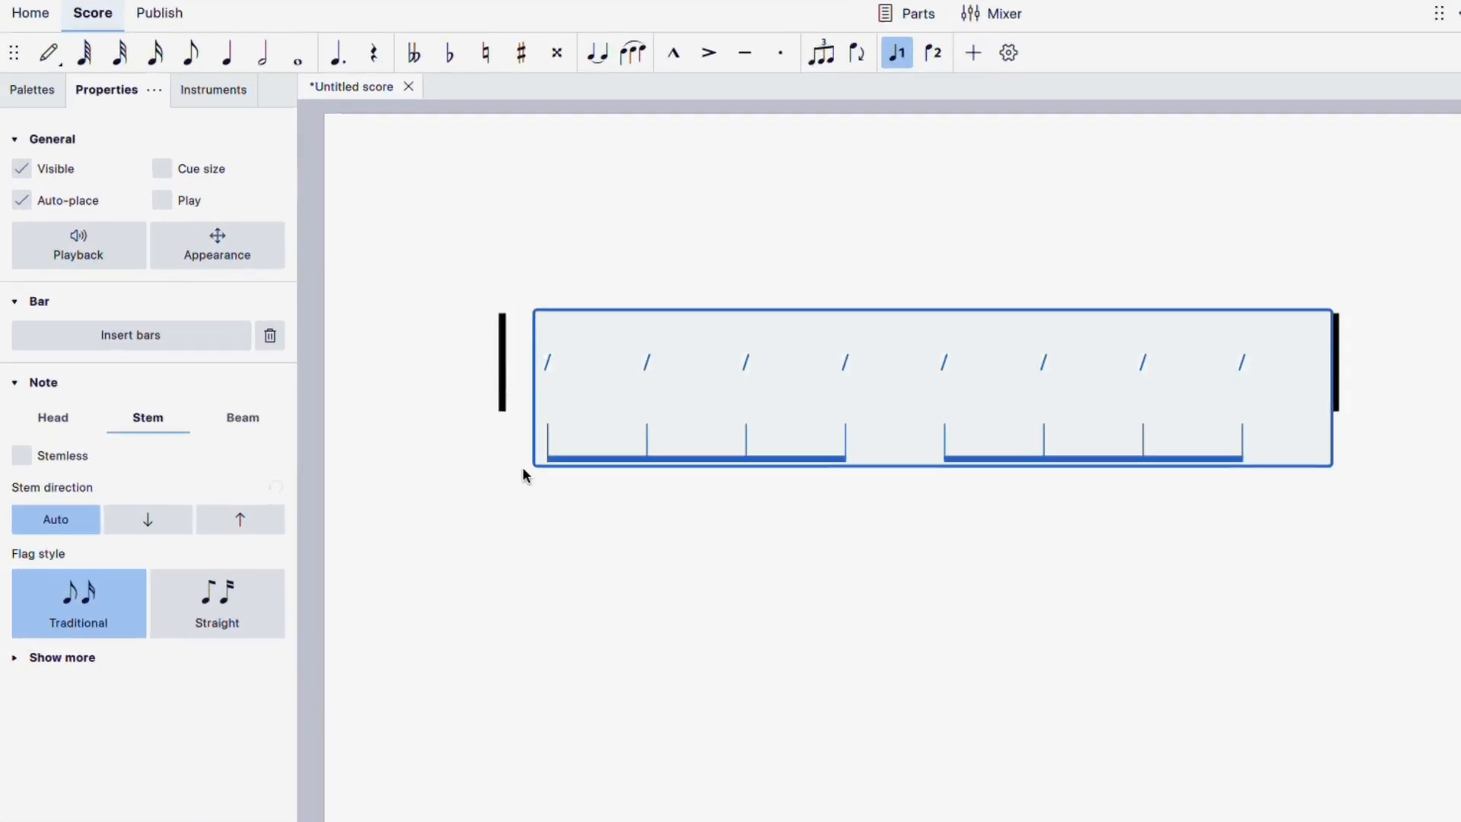
{"action": "left_click", "coordinate": [23, 455]}
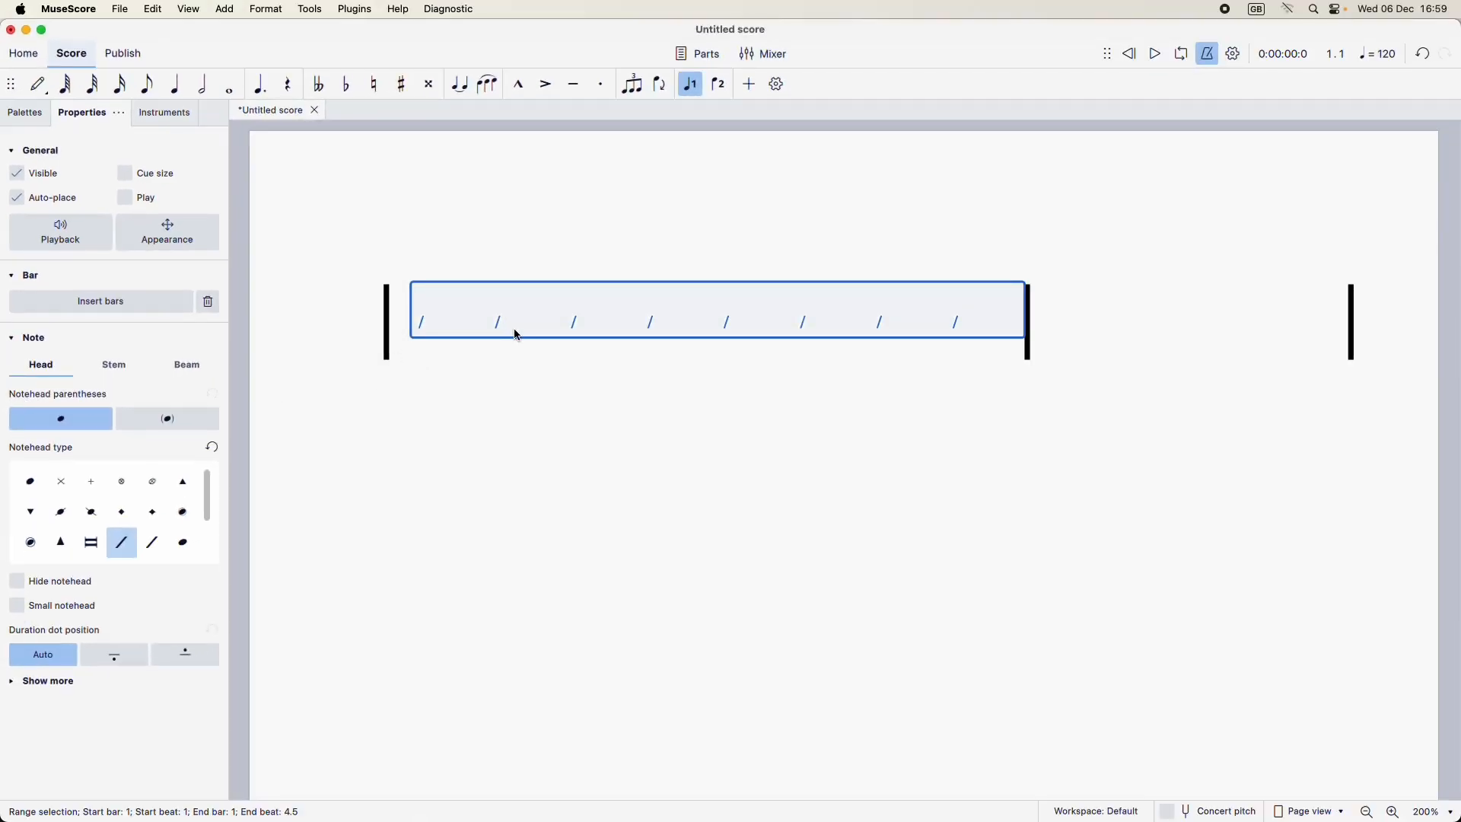
{"action": "left_click", "coordinate": [616, 473]}
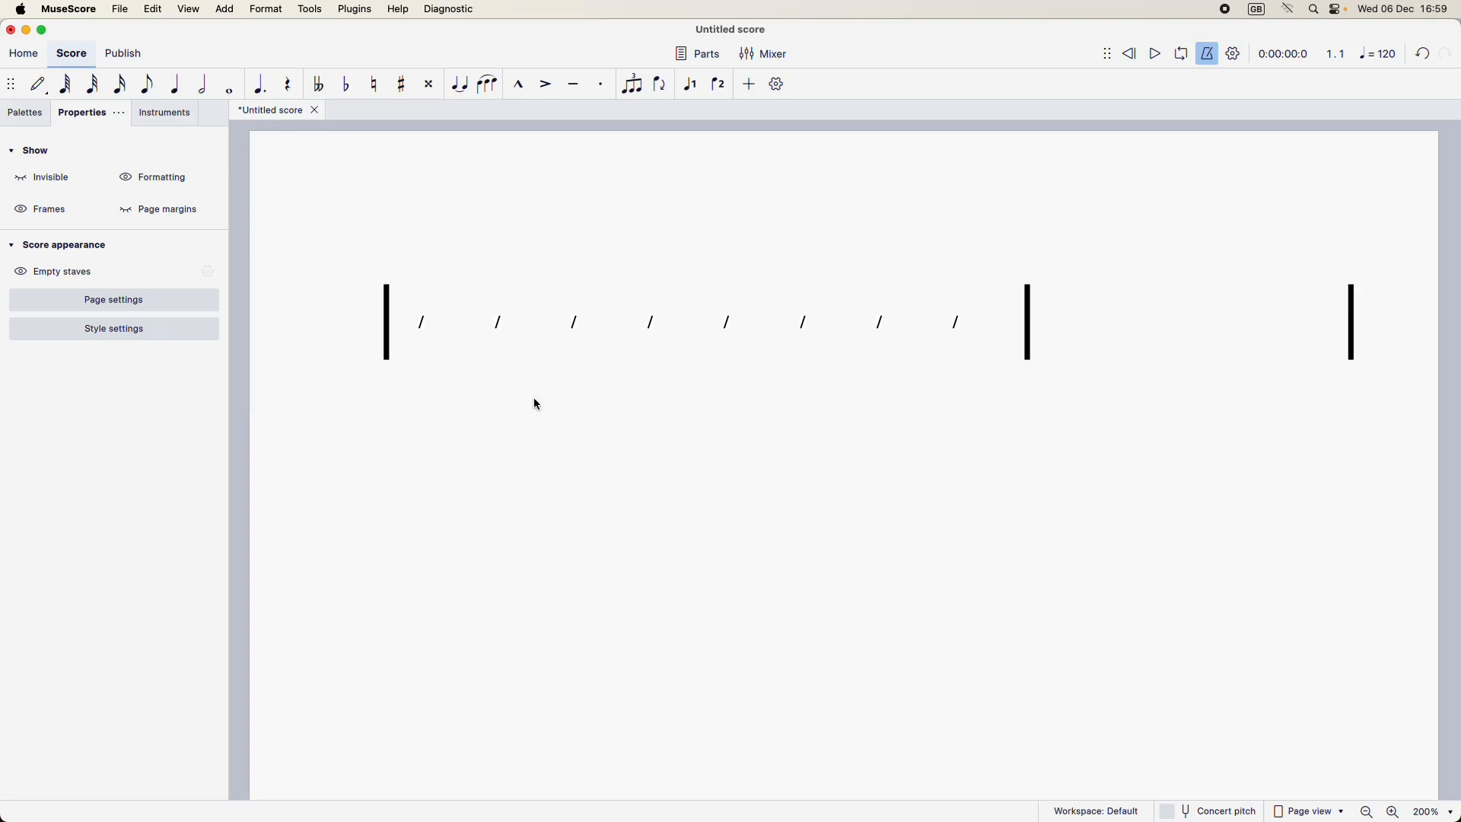
Step: Add a stave text to the first slash and collapse the Text and Barlines palettes
{"action": "left_click", "coordinate": [428, 332]}
{"action": "key", "text": "Escape"}
{"action": "left_click", "coordinate": [424, 326]}
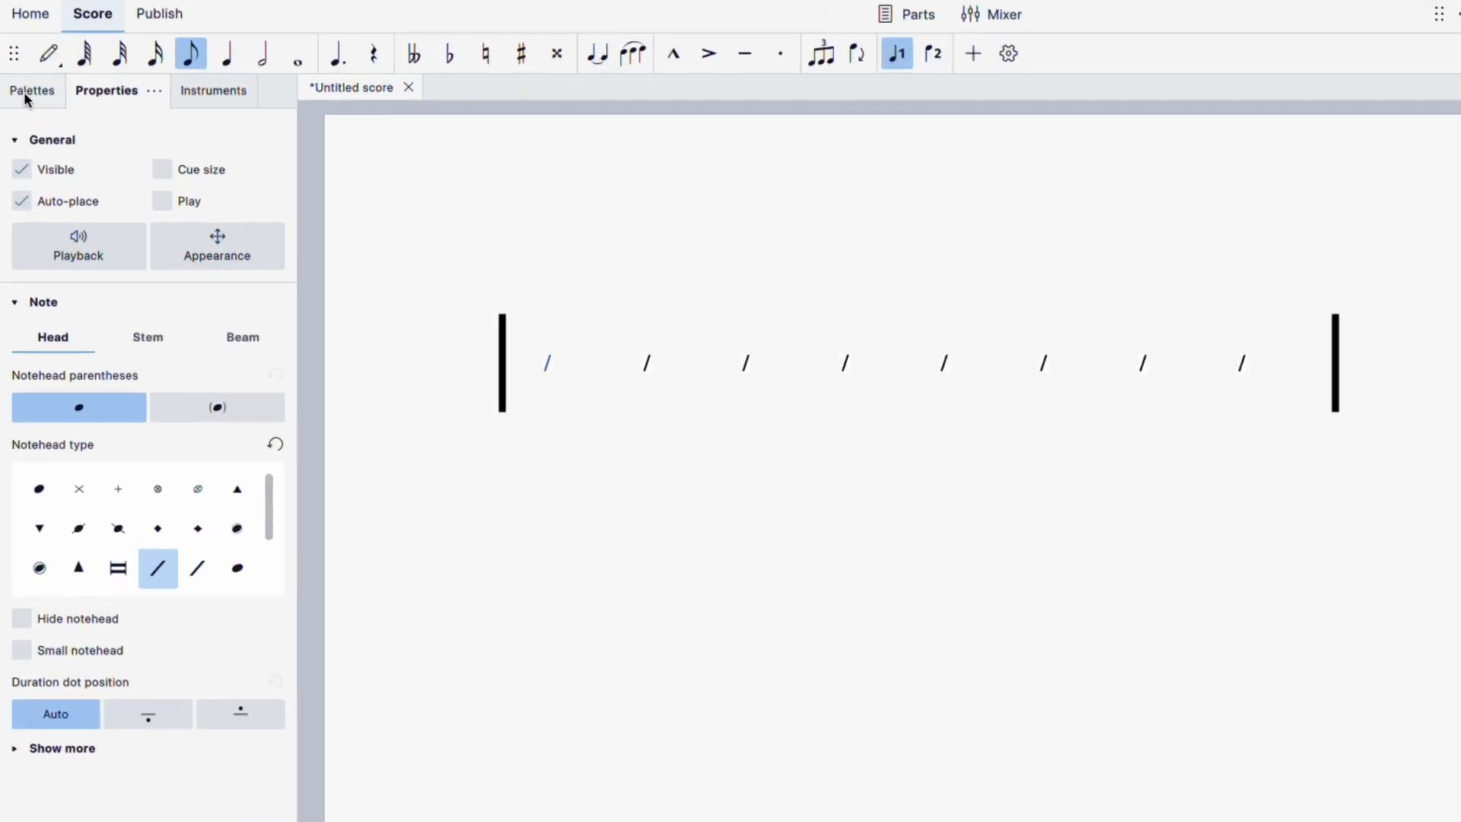
{"action": "left_click", "coordinate": [25, 113]}
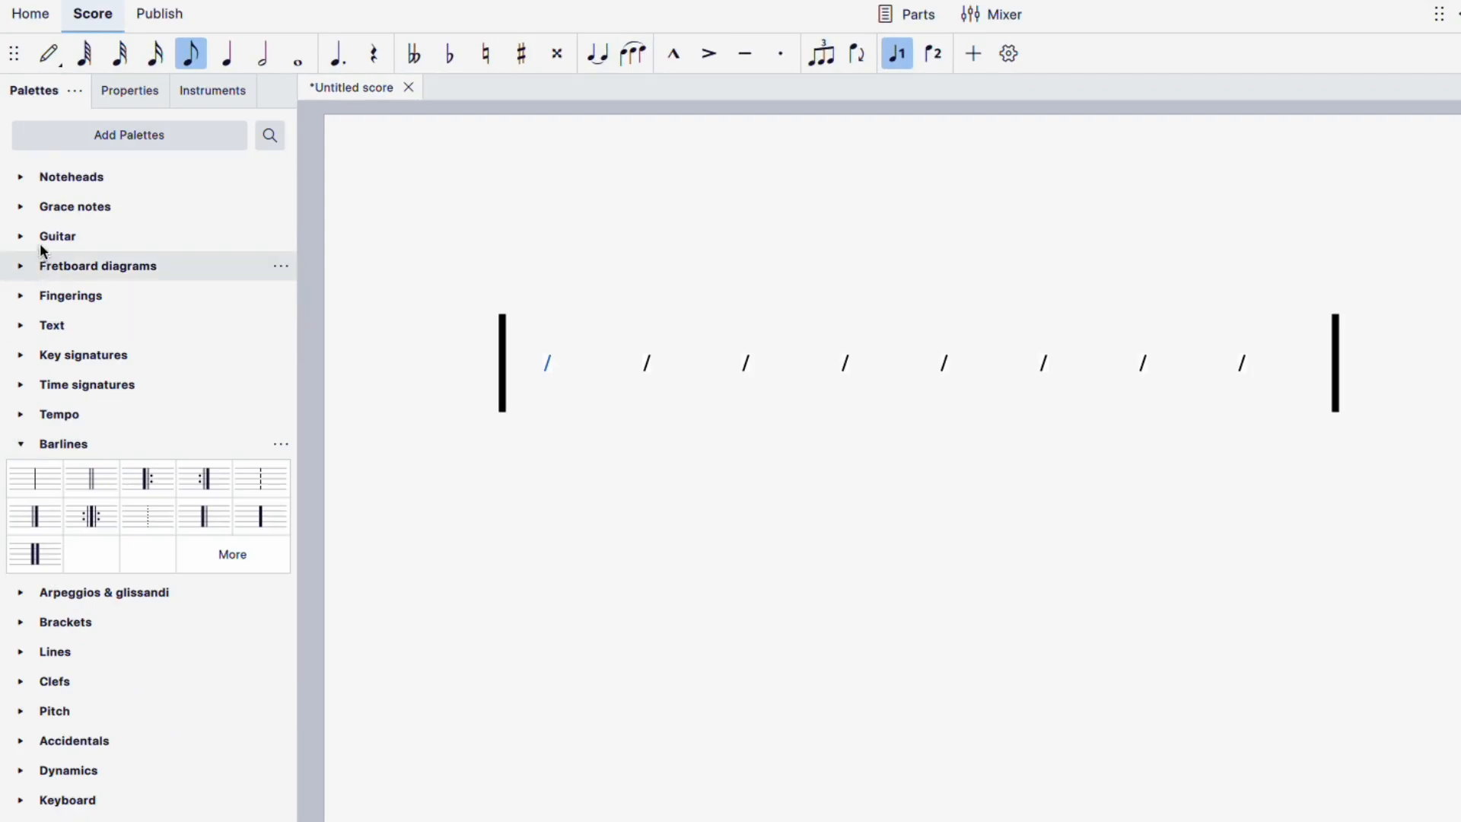
{"action": "left_click", "coordinate": [23, 326]}
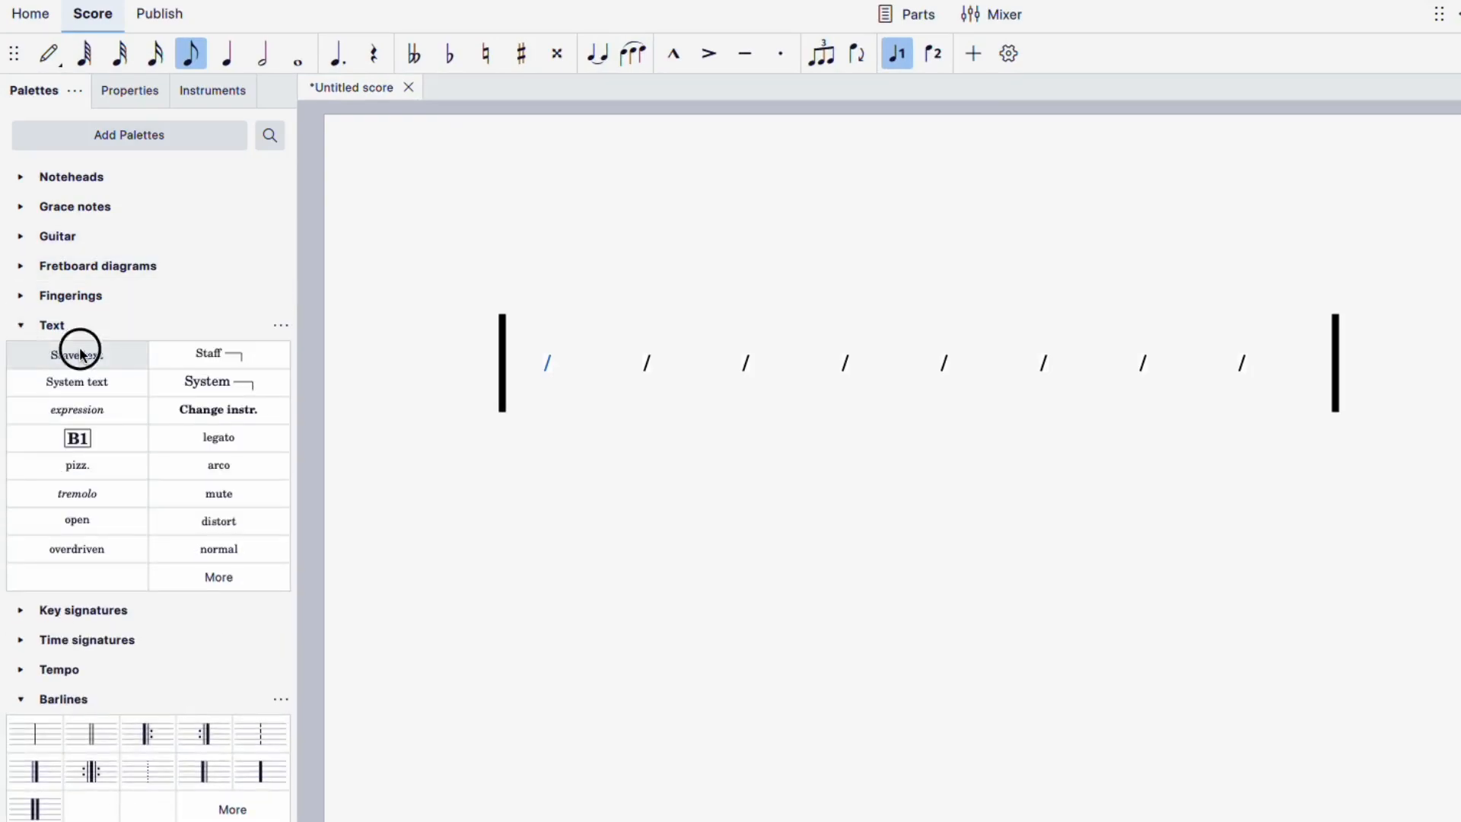
{"action": "left_click", "coordinate": [79, 348]}
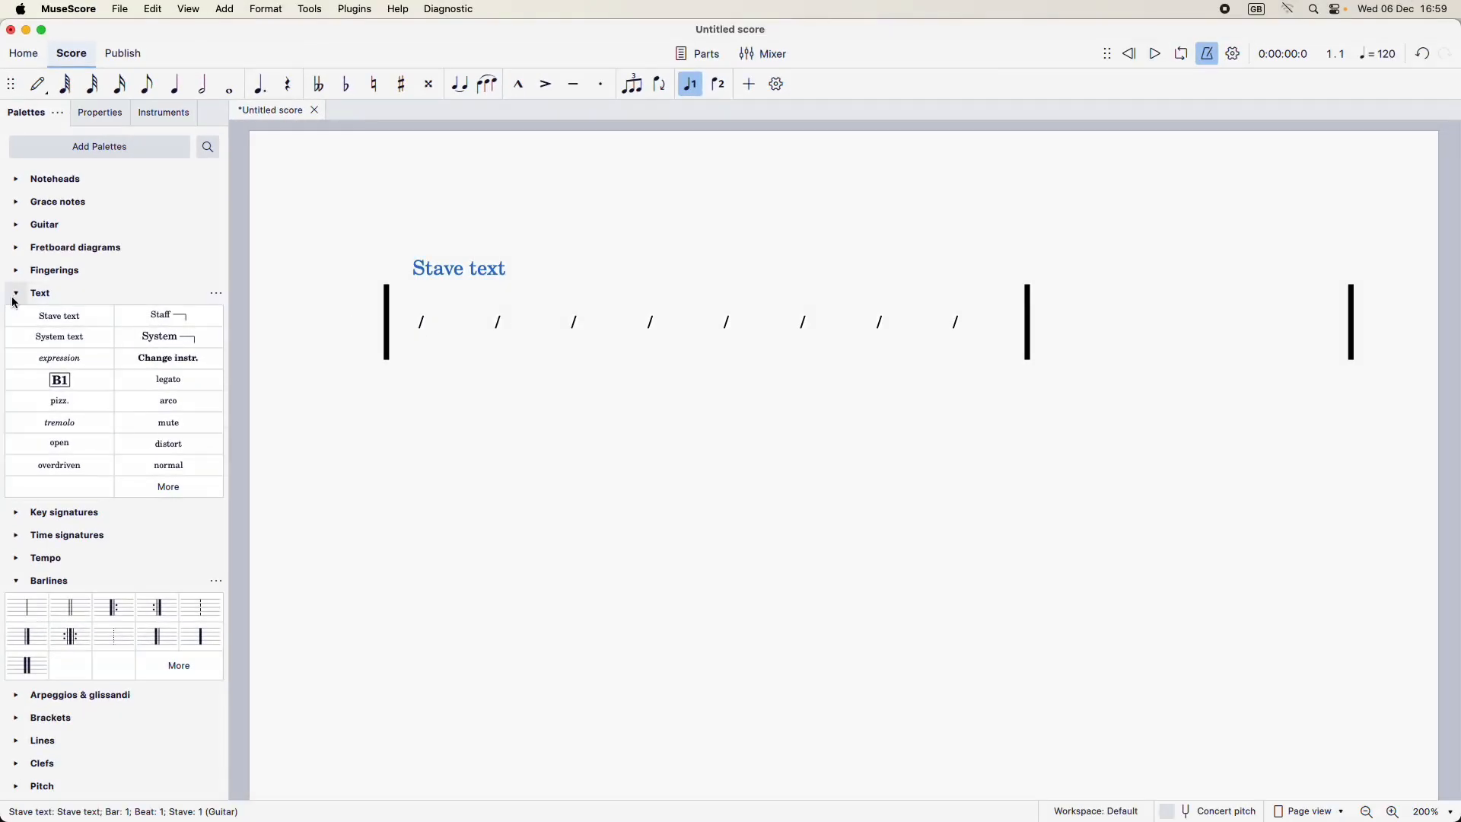
{"action": "left_click", "coordinate": [20, 327]}
{"action": "left_click", "coordinate": [17, 384]}
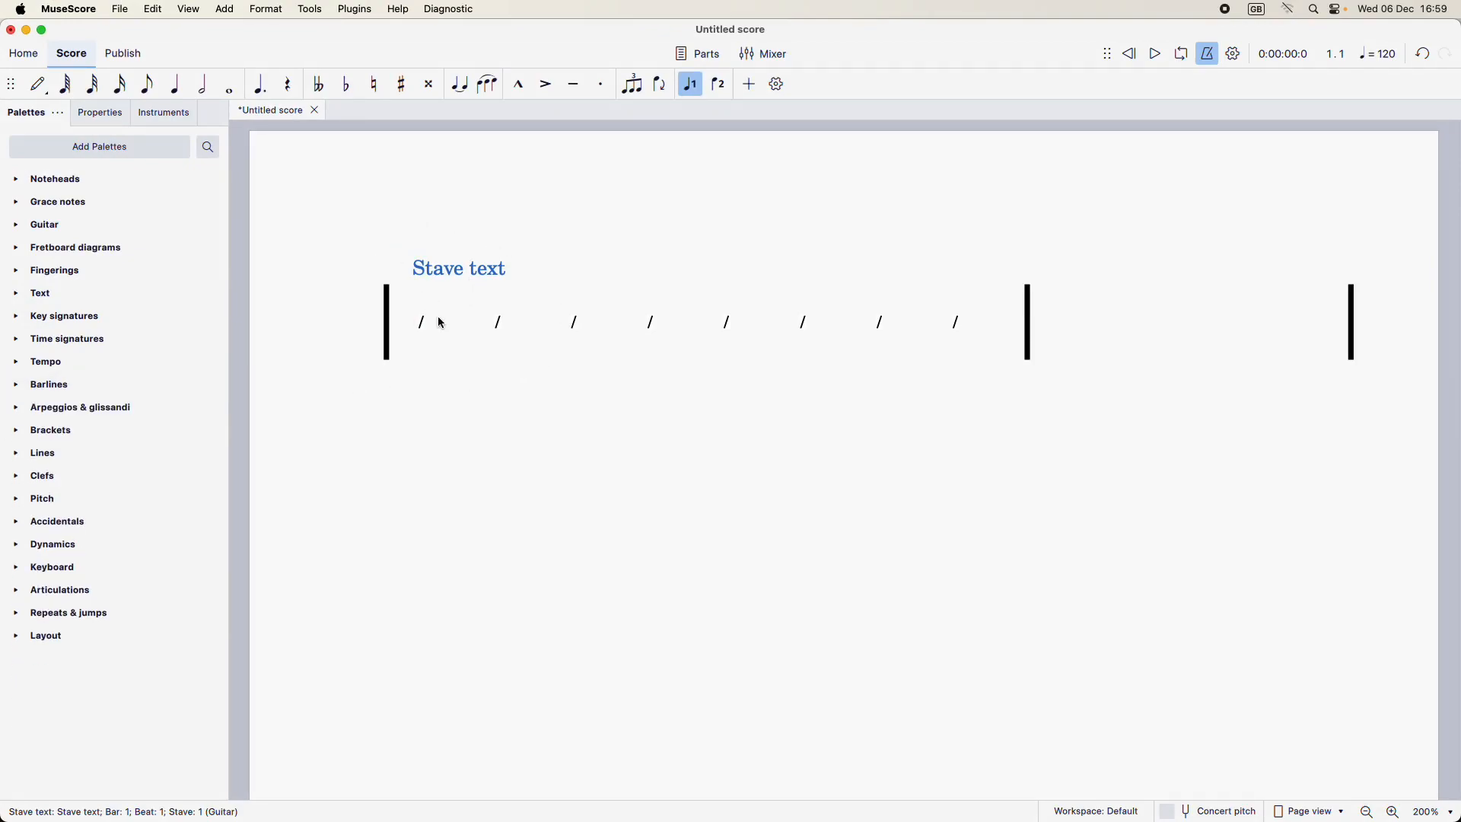
Step: Position the stave text below the stave and change its wording to "1"
{"action": "left_click", "coordinate": [105, 114]}
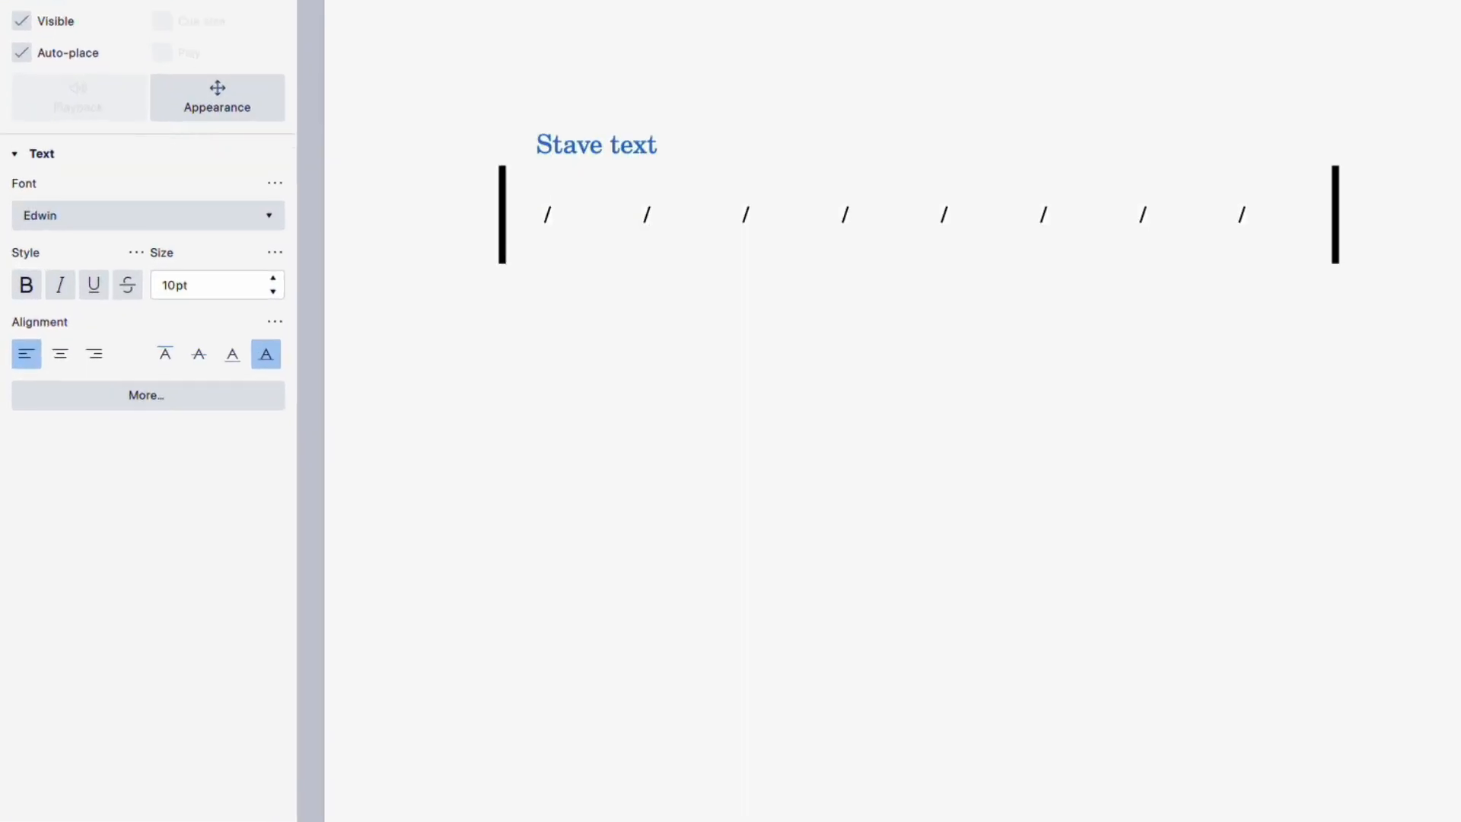
{"action": "left_click", "coordinate": [145, 396]}
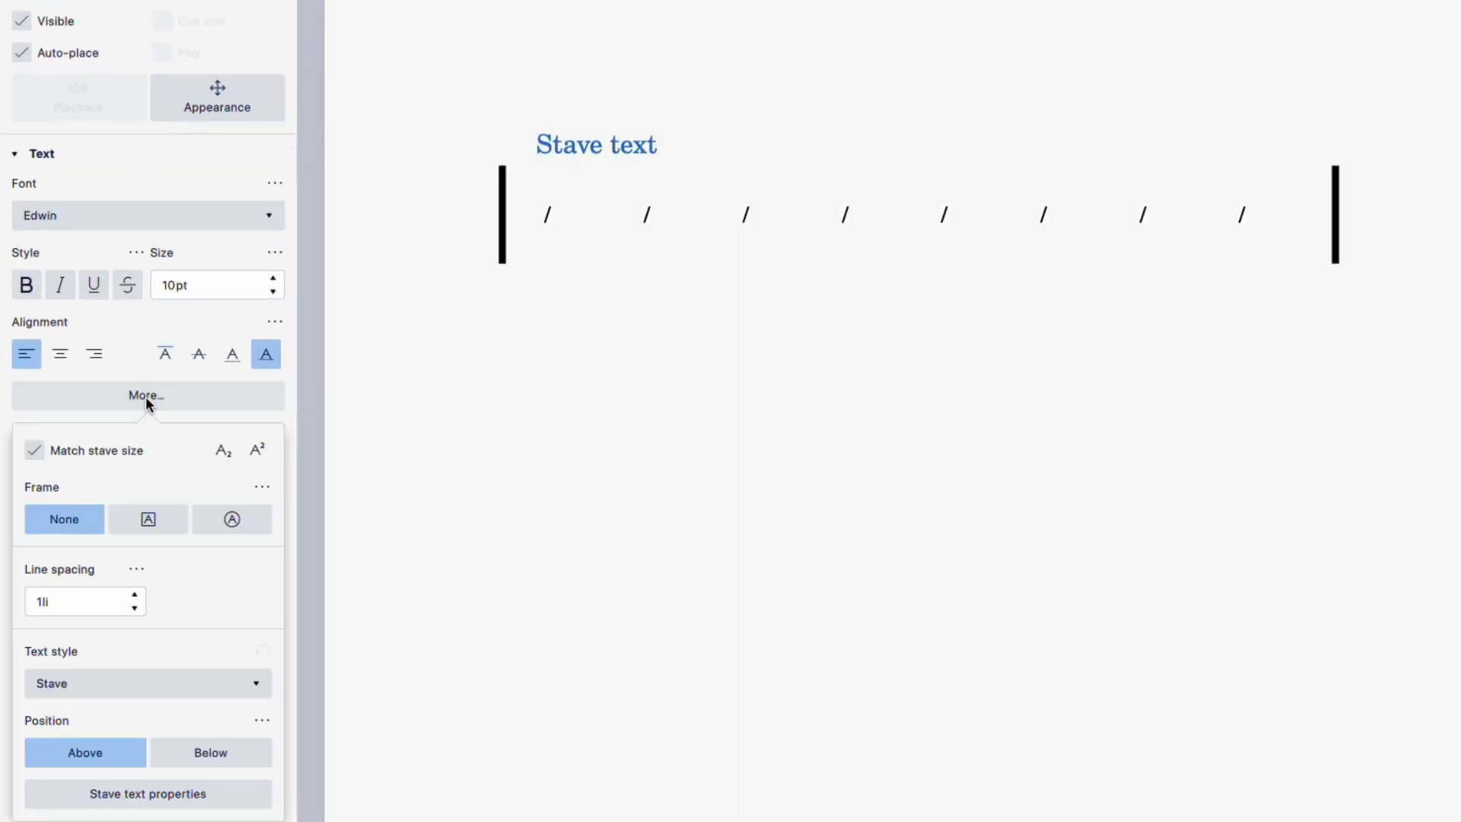
{"action": "left_click", "coordinate": [221, 751]}
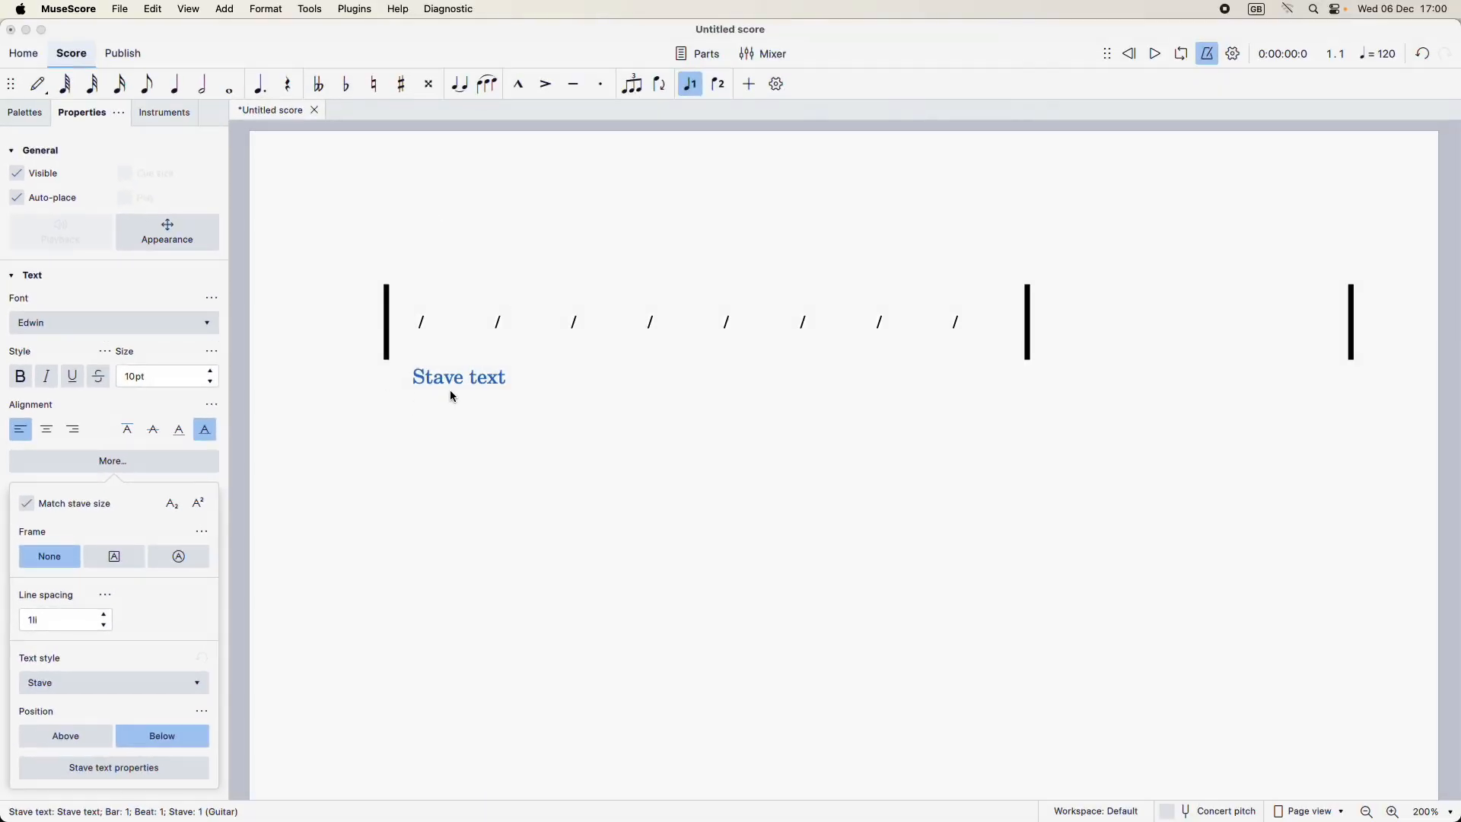
{"action": "double_click", "coordinate": [435, 380]}
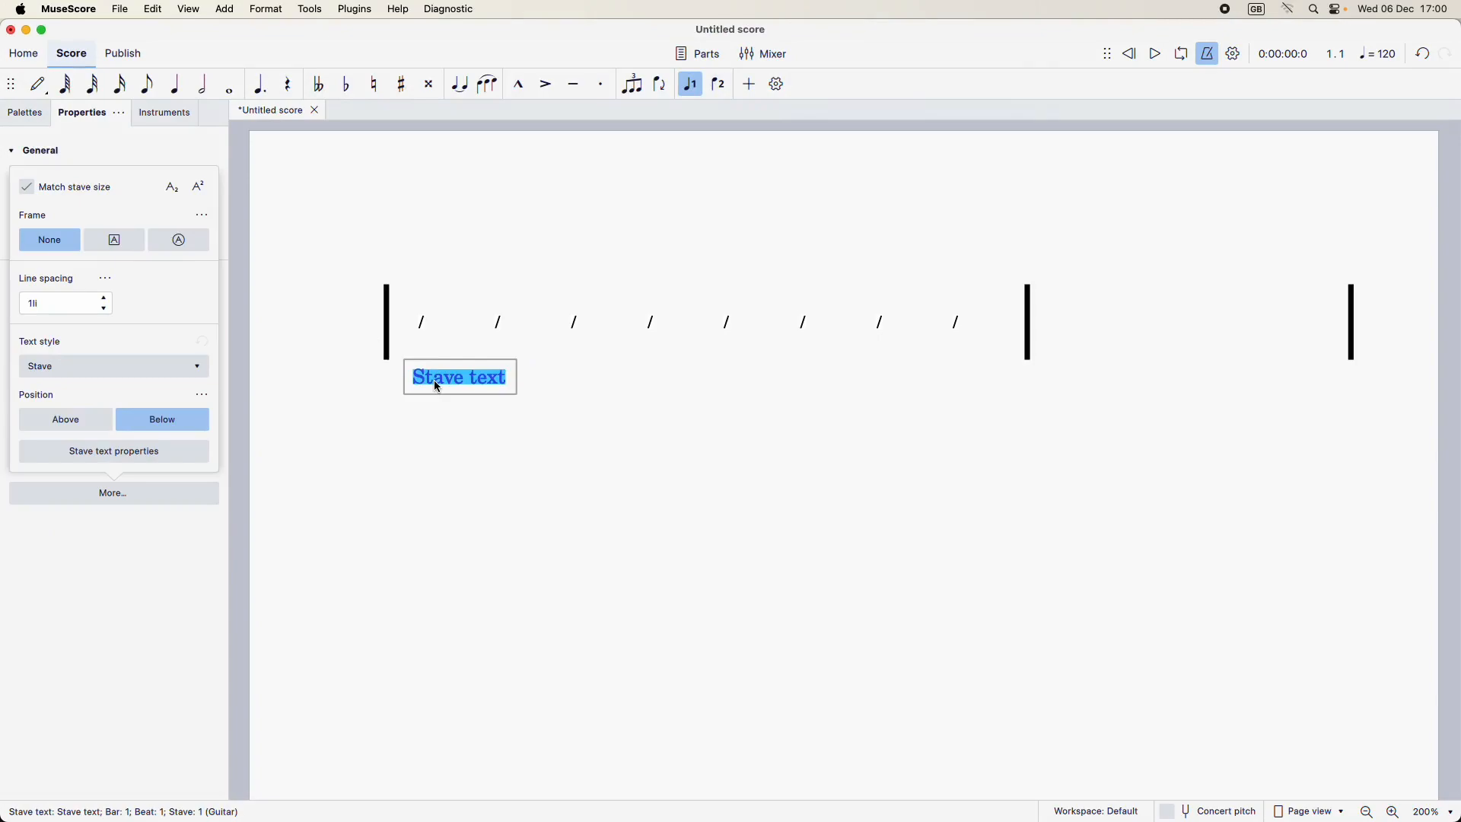
{"action": "type", "text": "1"}
{"action": "left_click", "coordinate": [467, 433]}
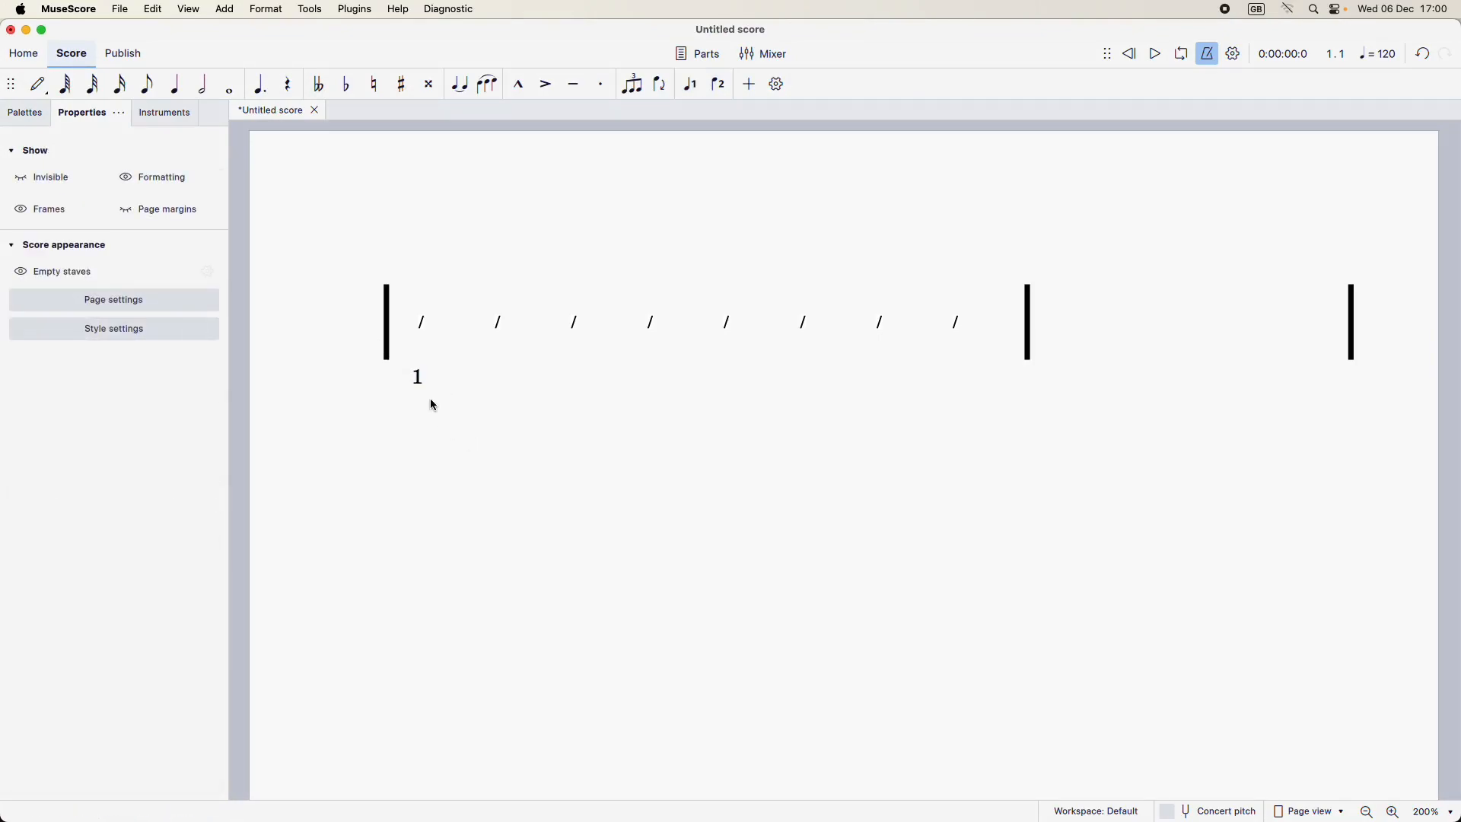
Step: Copy the beat number "1" to the third, fifth and seventh slashes of the first bar
{"action": "left_click", "coordinate": [419, 380]}
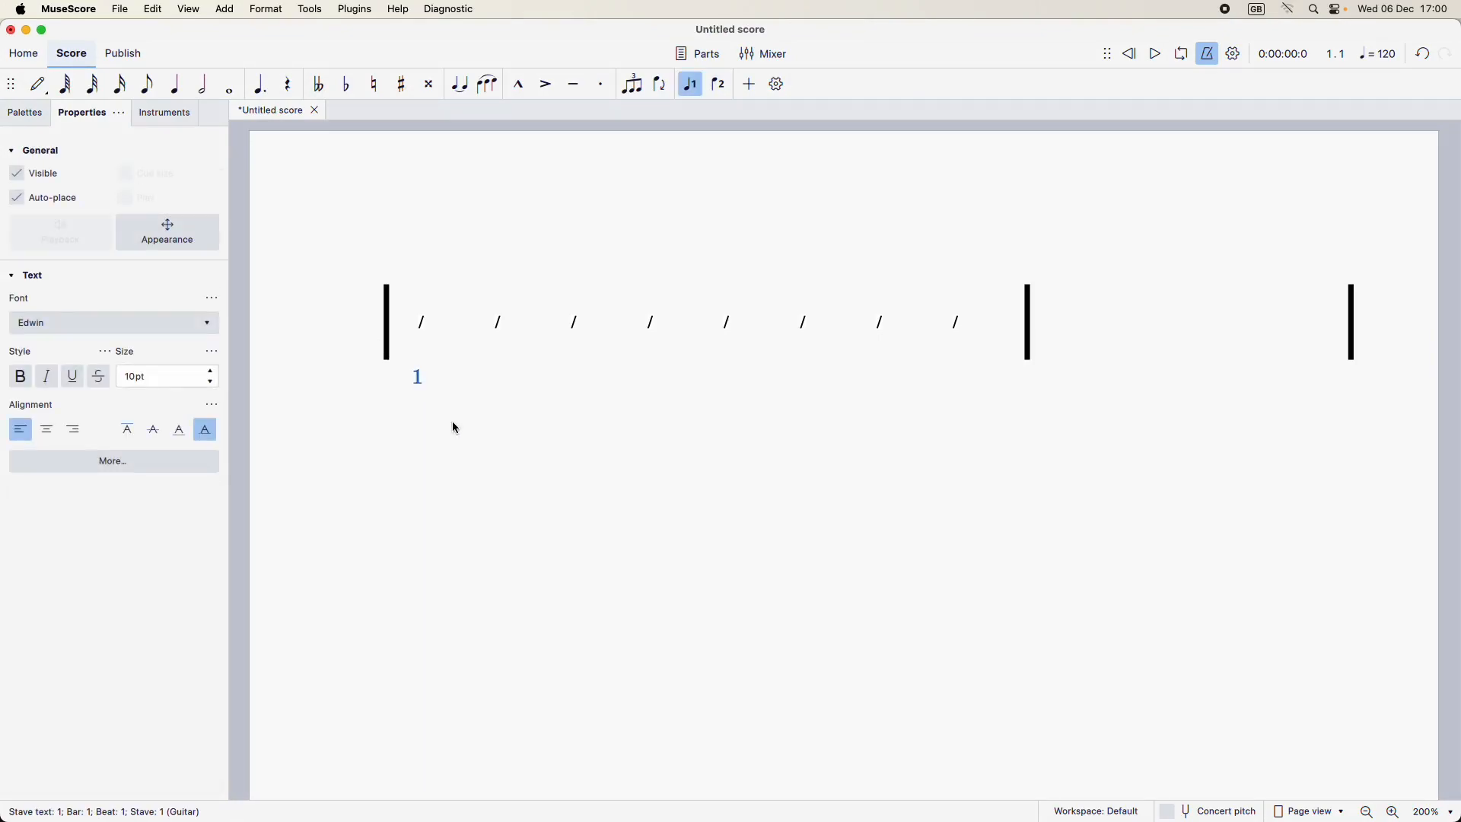
{"action": "left_click", "coordinate": [575, 322]}
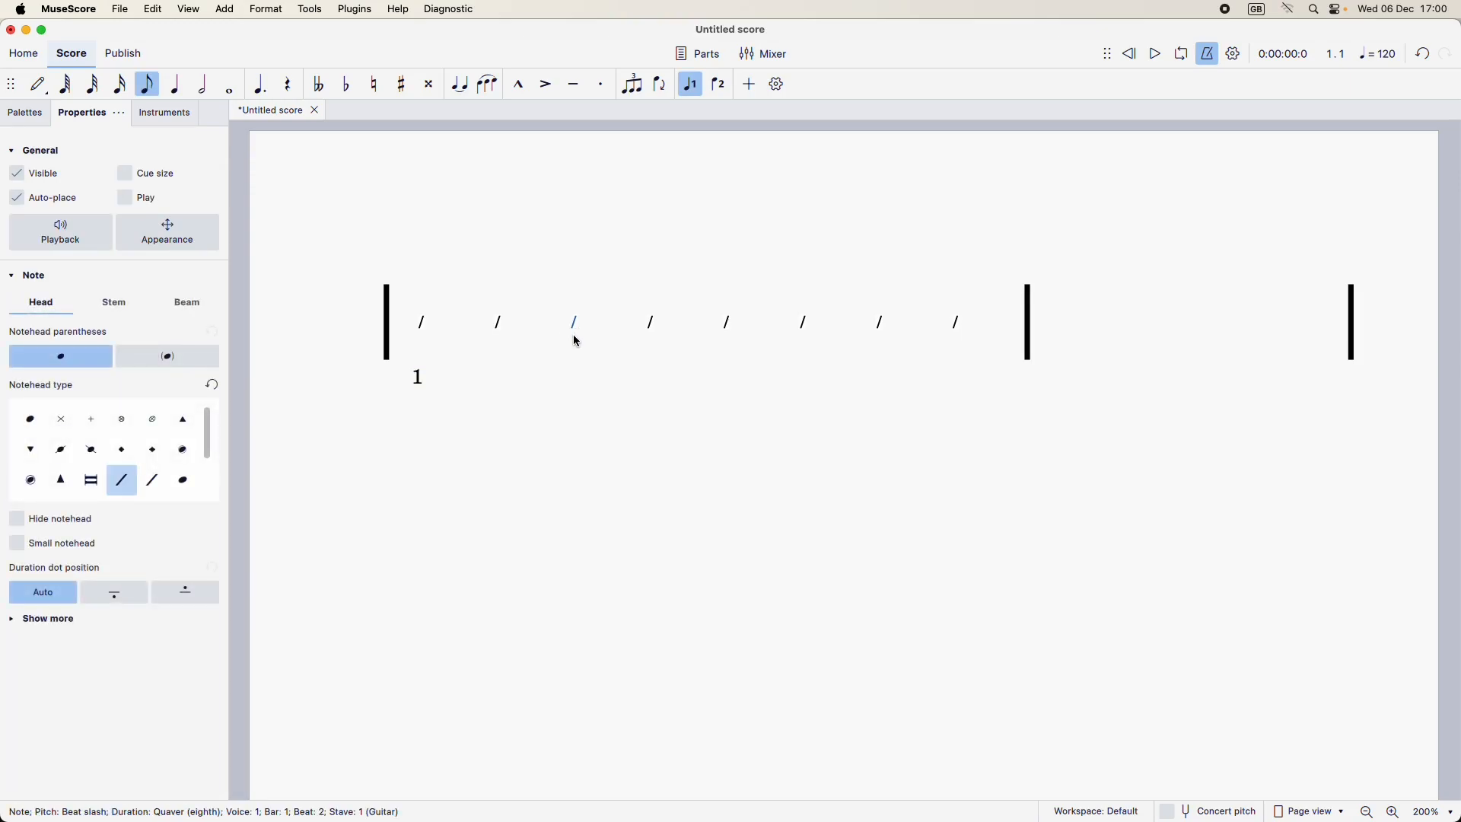
{"action": "type", "text": "1"}
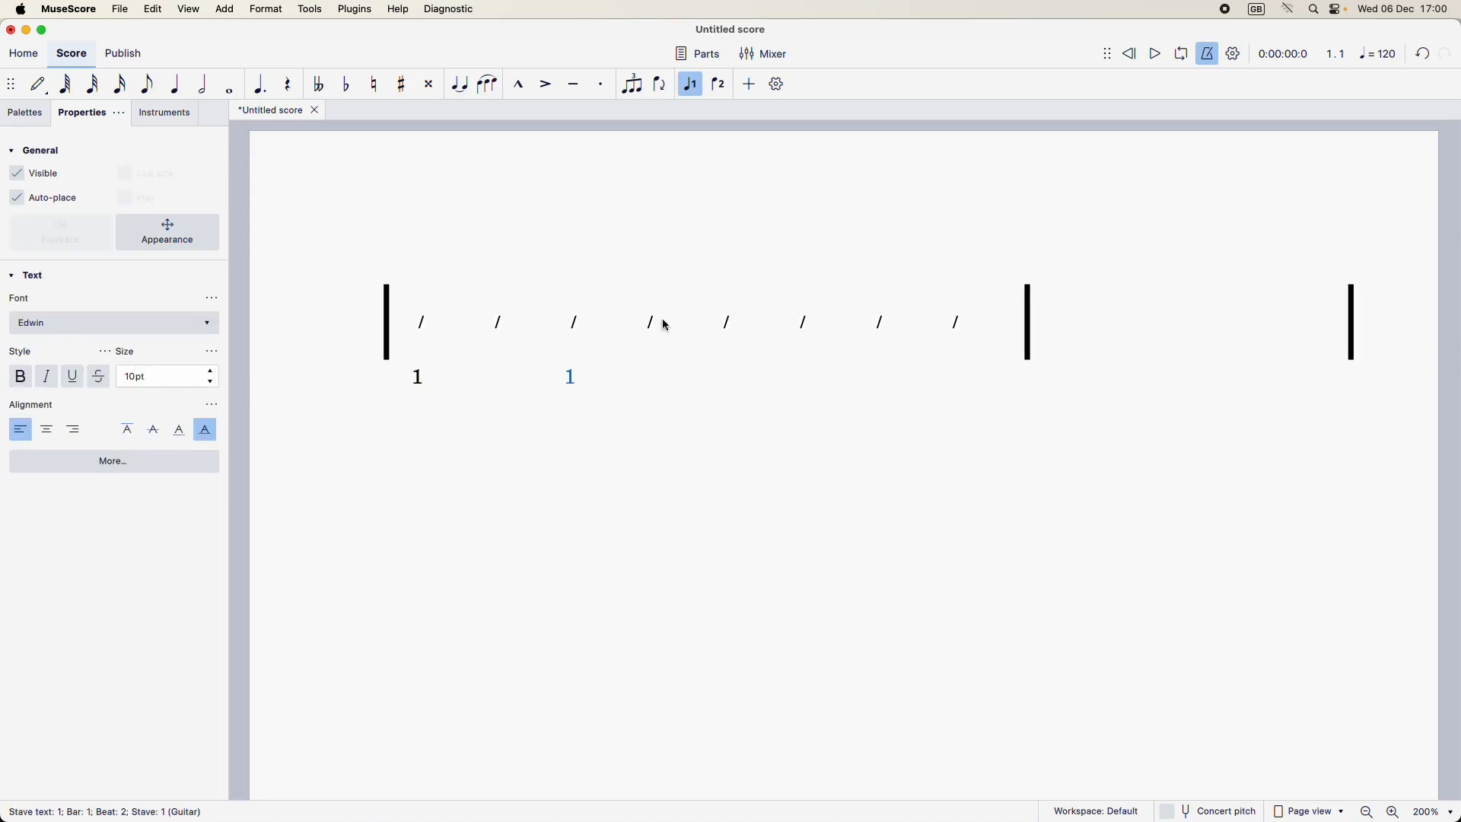
{"action": "left_click", "coordinate": [728, 323]}
{"action": "key", "text": "super+v"}
{"action": "left_click", "coordinate": [880, 326]}
{"action": "type", "text": "1"}
Step: Change the three copied beat numbers to "2", "3" and "4" in order
{"action": "double_click", "coordinate": [573, 378]}
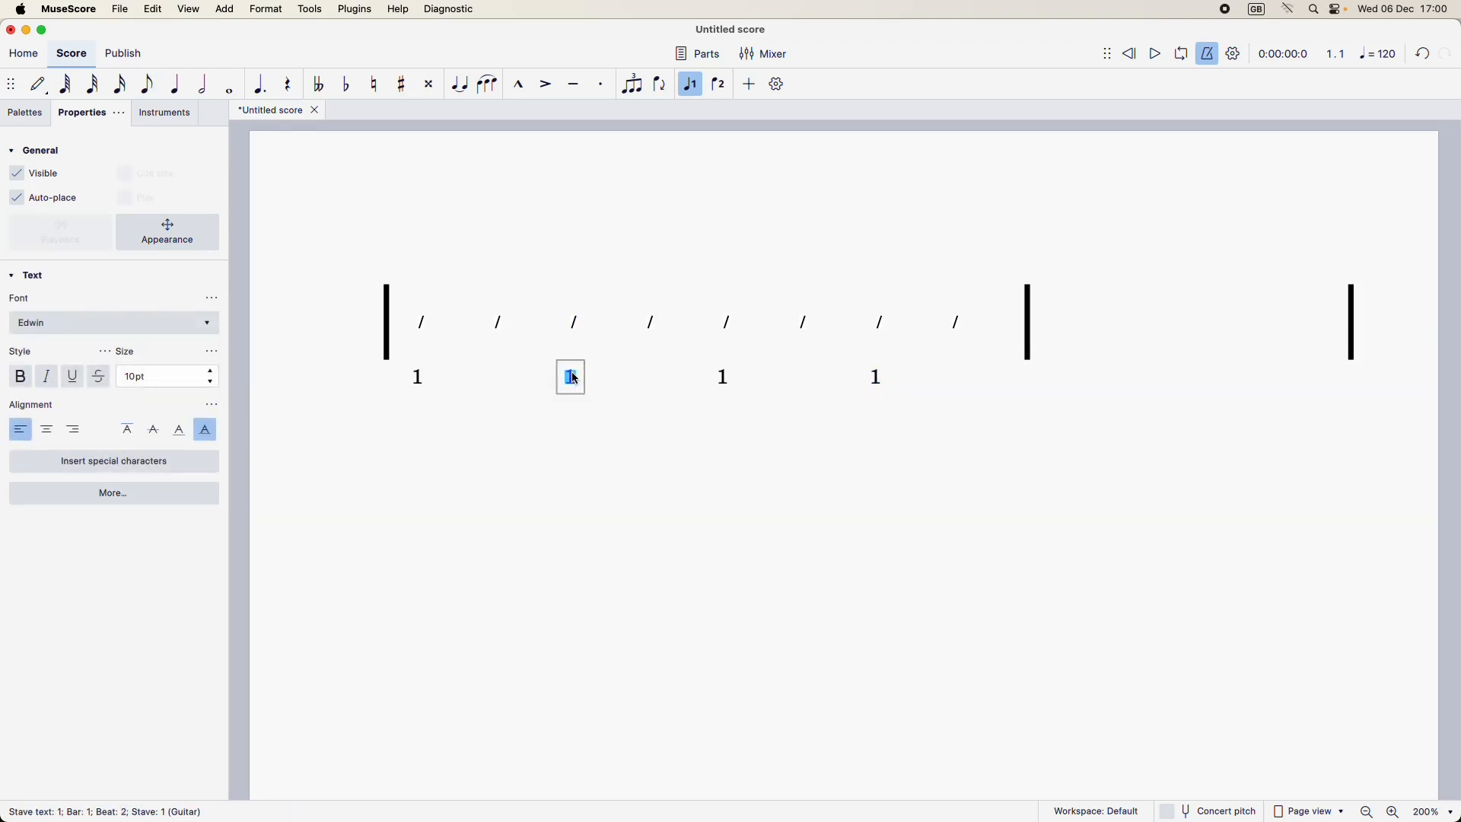
{"action": "type", "text": "2"}
{"action": "double_click", "coordinate": [724, 378]}
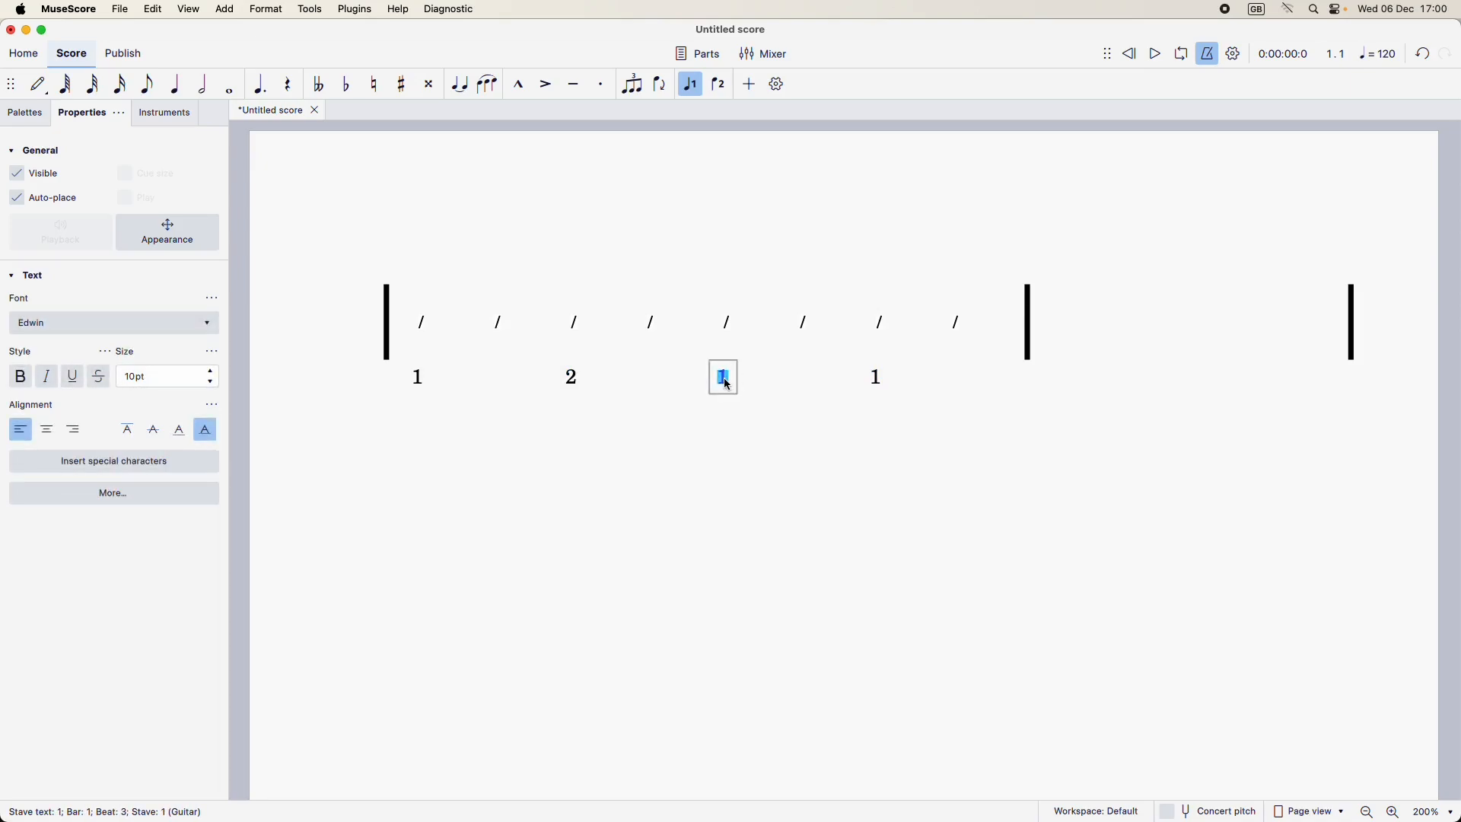
{"action": "type", "text": "3"}
{"action": "double_click", "coordinate": [879, 378]}
{"action": "type", "text": "4"}
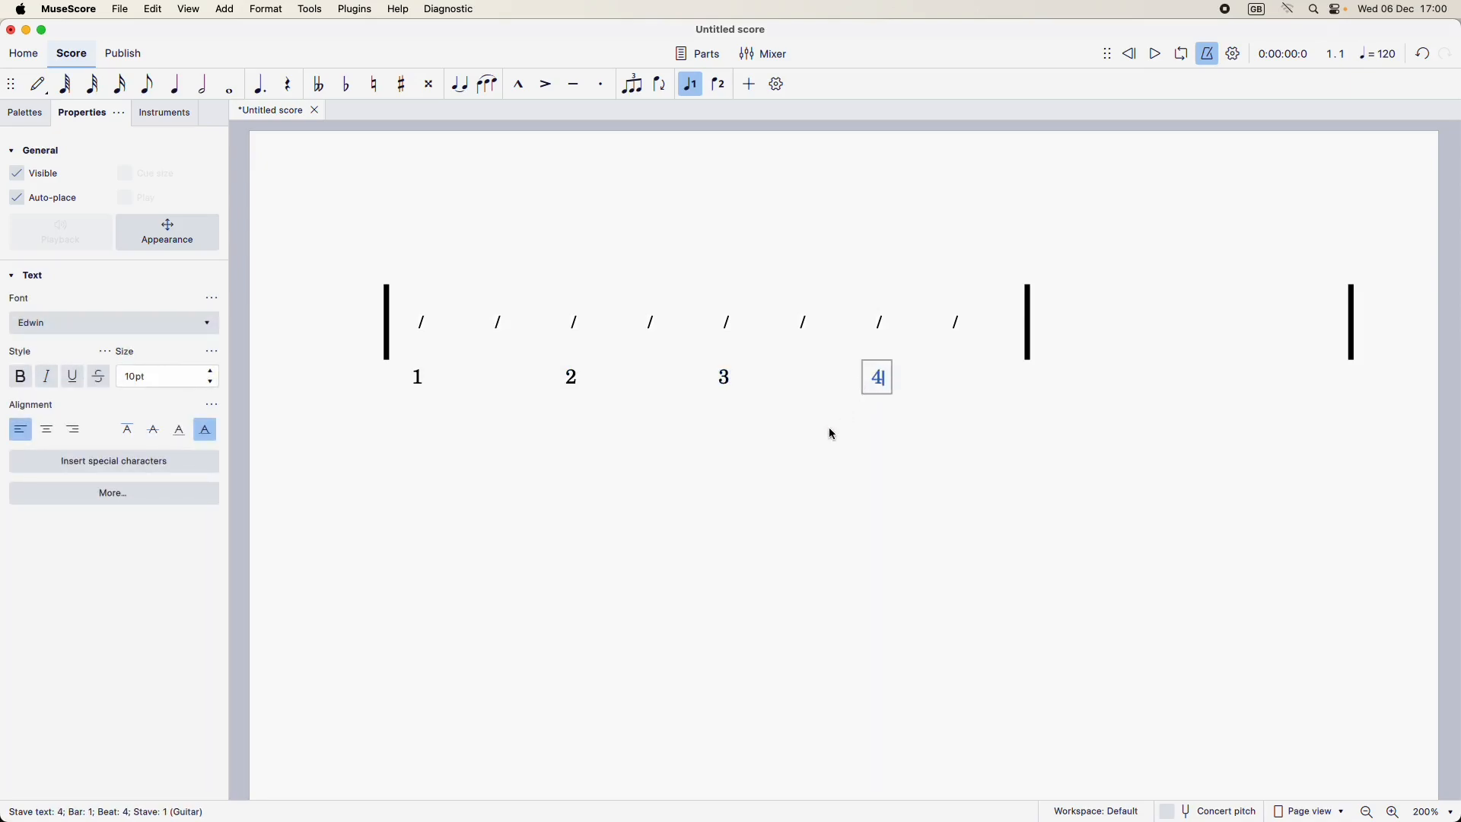
Step: Paste a beat number under the second slash and change its text to "a"
{"action": "left_click", "coordinate": [499, 325]}
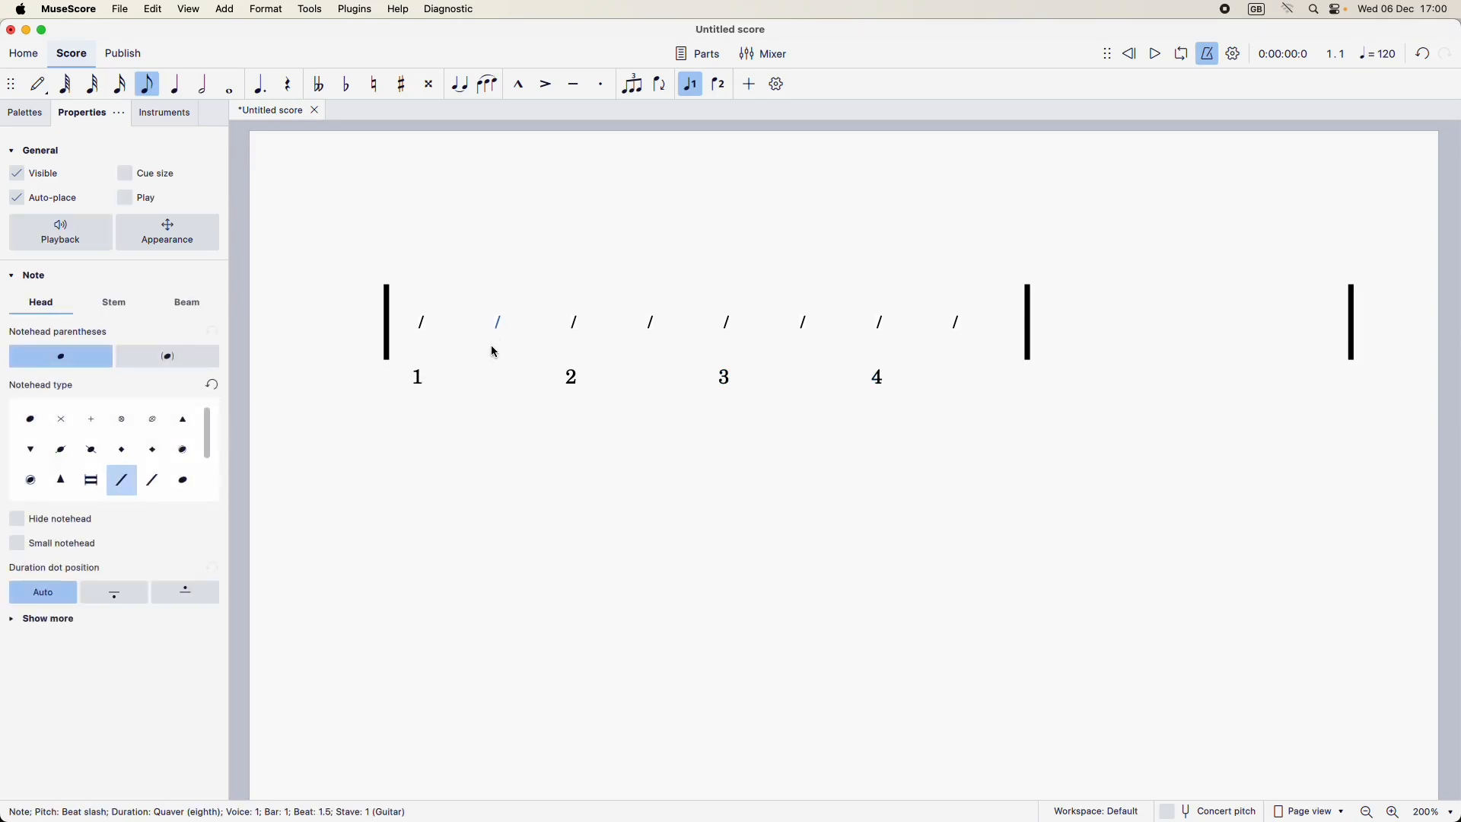
{"action": "key", "text": "ctrl+v"}
{"action": "double_click", "coordinate": [493, 379]}
{"action": "double_click", "coordinate": [493, 383]}
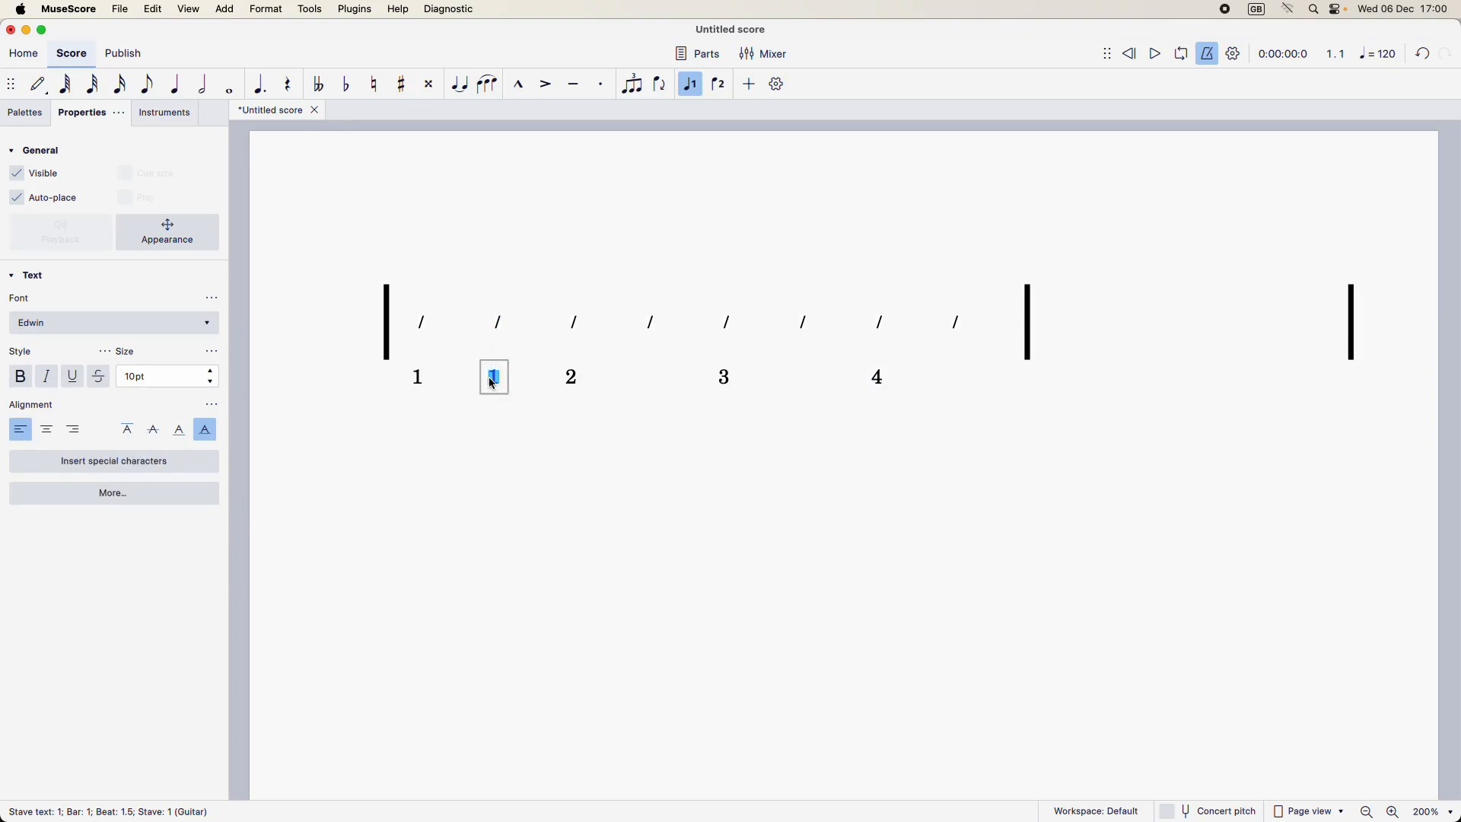
{"action": "type", "text": "a"}
{"action": "left_click", "coordinate": [555, 432]}
Step: Copy the "a" stave text to the fourth, sixth and eighth slashes of the first bar
{"action": "left_click", "coordinate": [495, 379]}
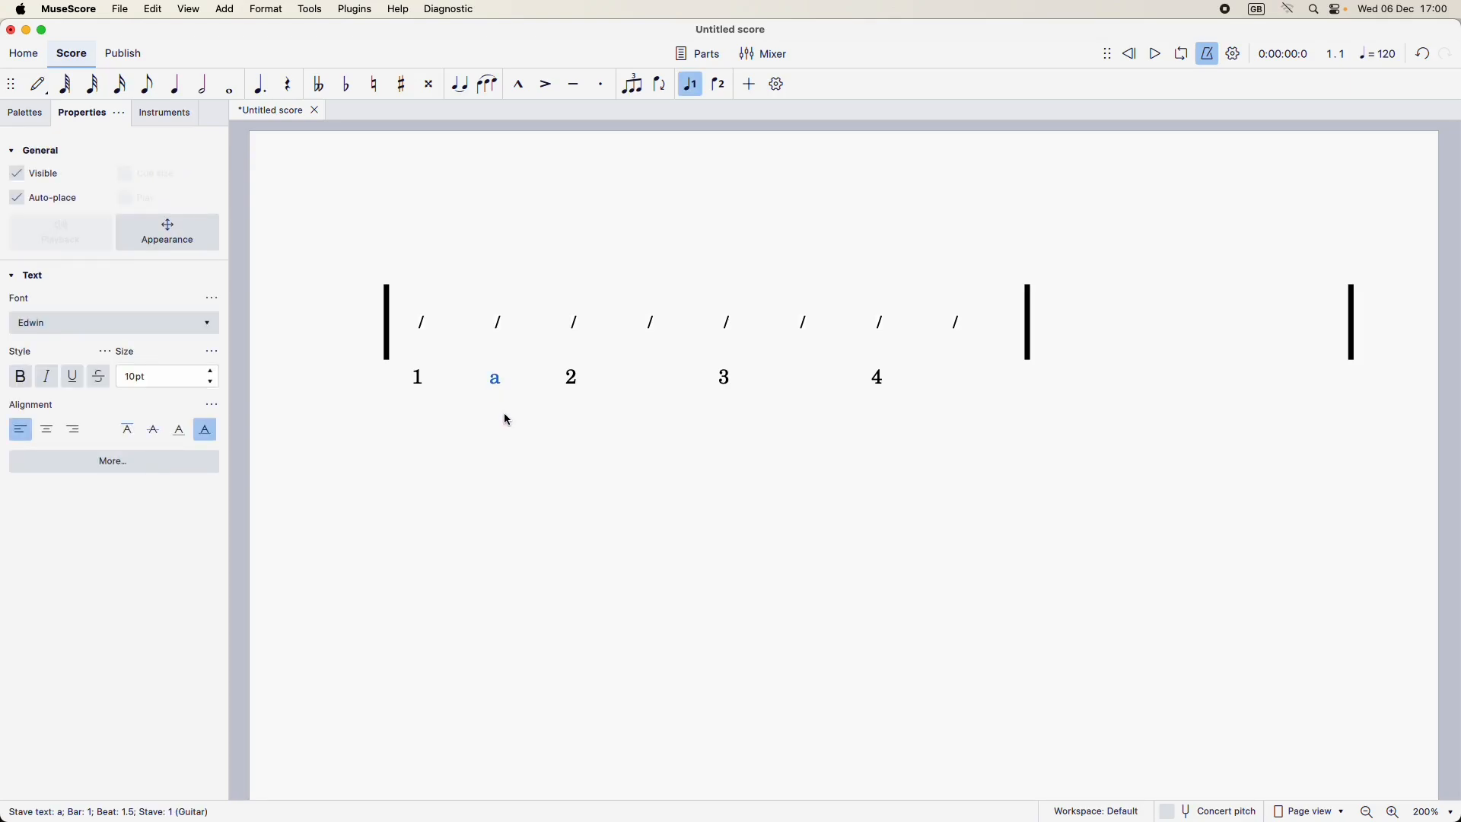
{"action": "left_click", "coordinate": [651, 324]}
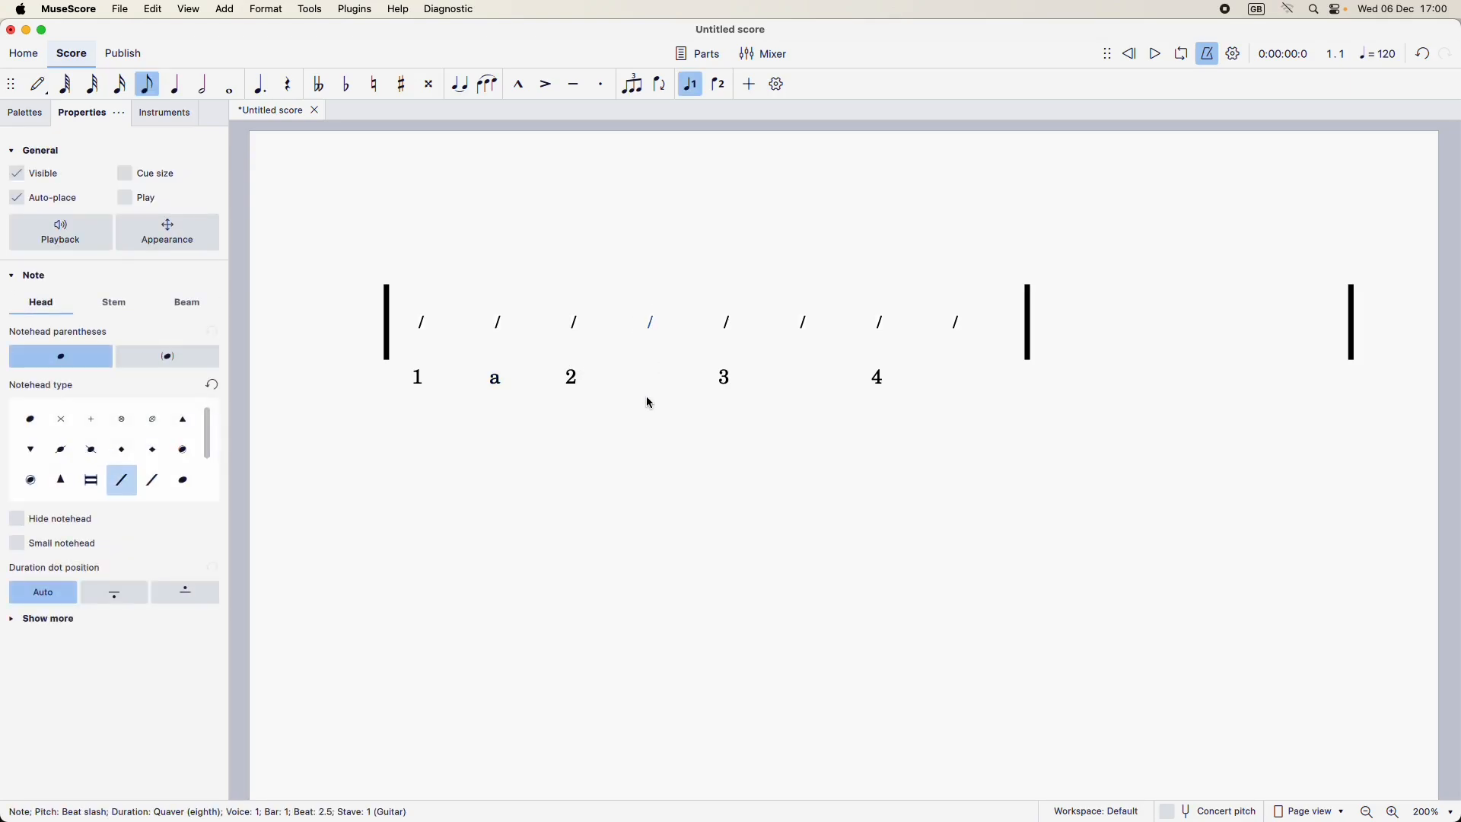
{"action": "type", "text": "a"}
{"action": "left_click", "coordinate": [801, 325]}
{"action": "type", "text": "a"}
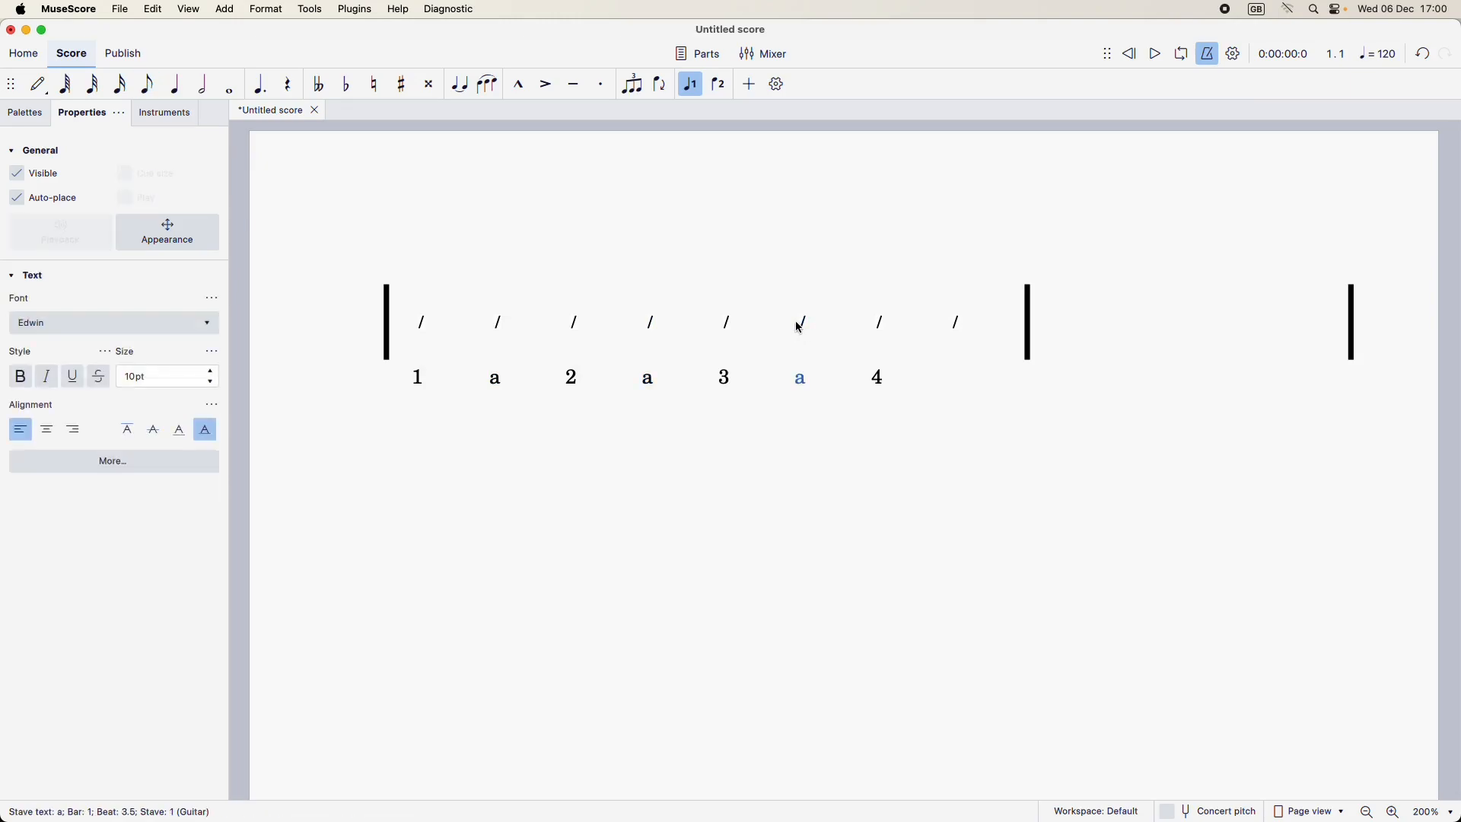
{"action": "left_click", "coordinate": [952, 330]}
{"action": "type", "text": "a"}
{"action": "left_click", "coordinate": [819, 506]}
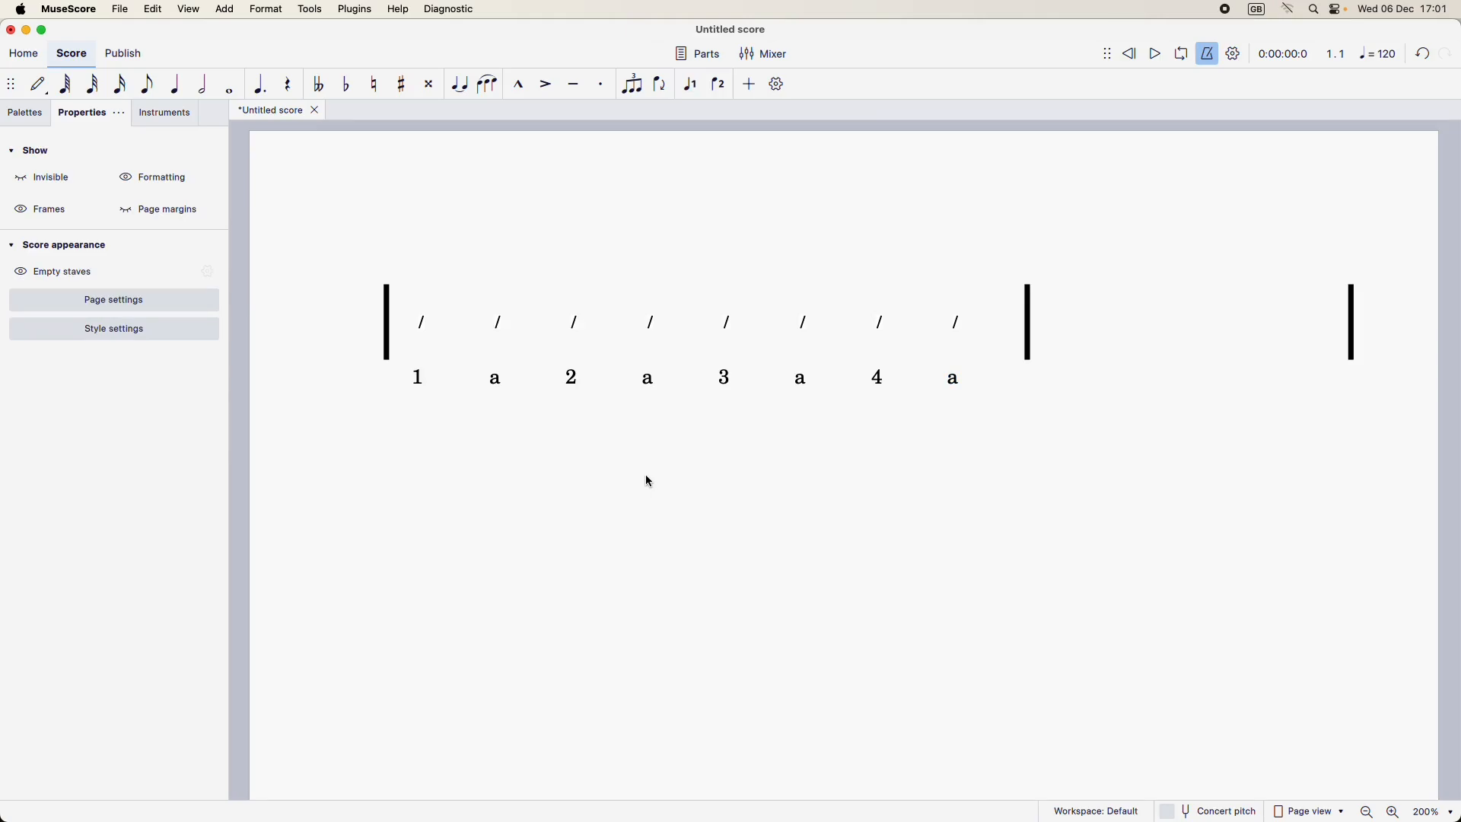
Step: Add a Down arpeggio straight to the first slash and move the arrow so it runs through the slash
{"action": "left_click", "coordinate": [422, 326]}
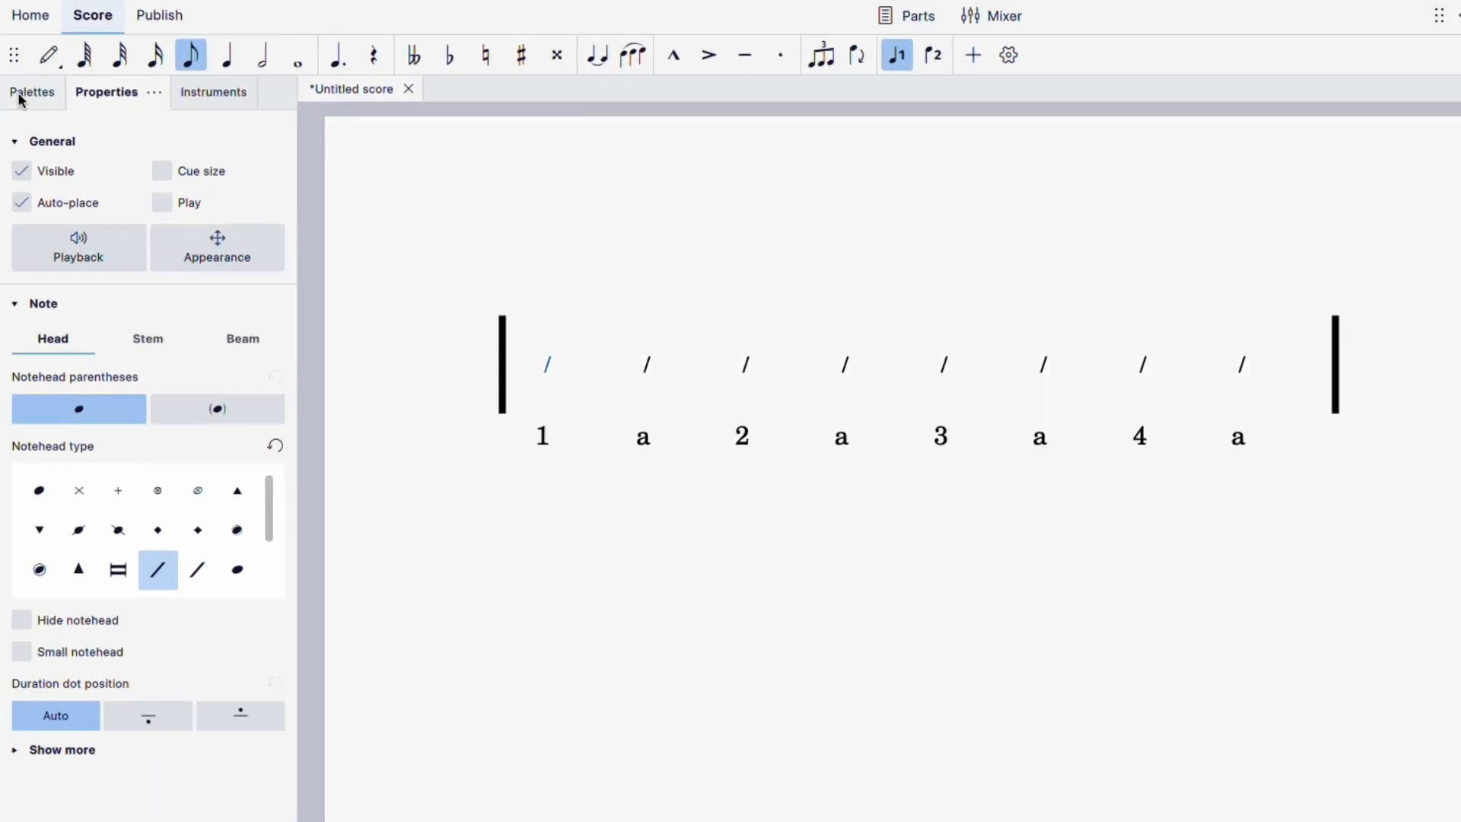
{"action": "left_click", "coordinate": [21, 99]}
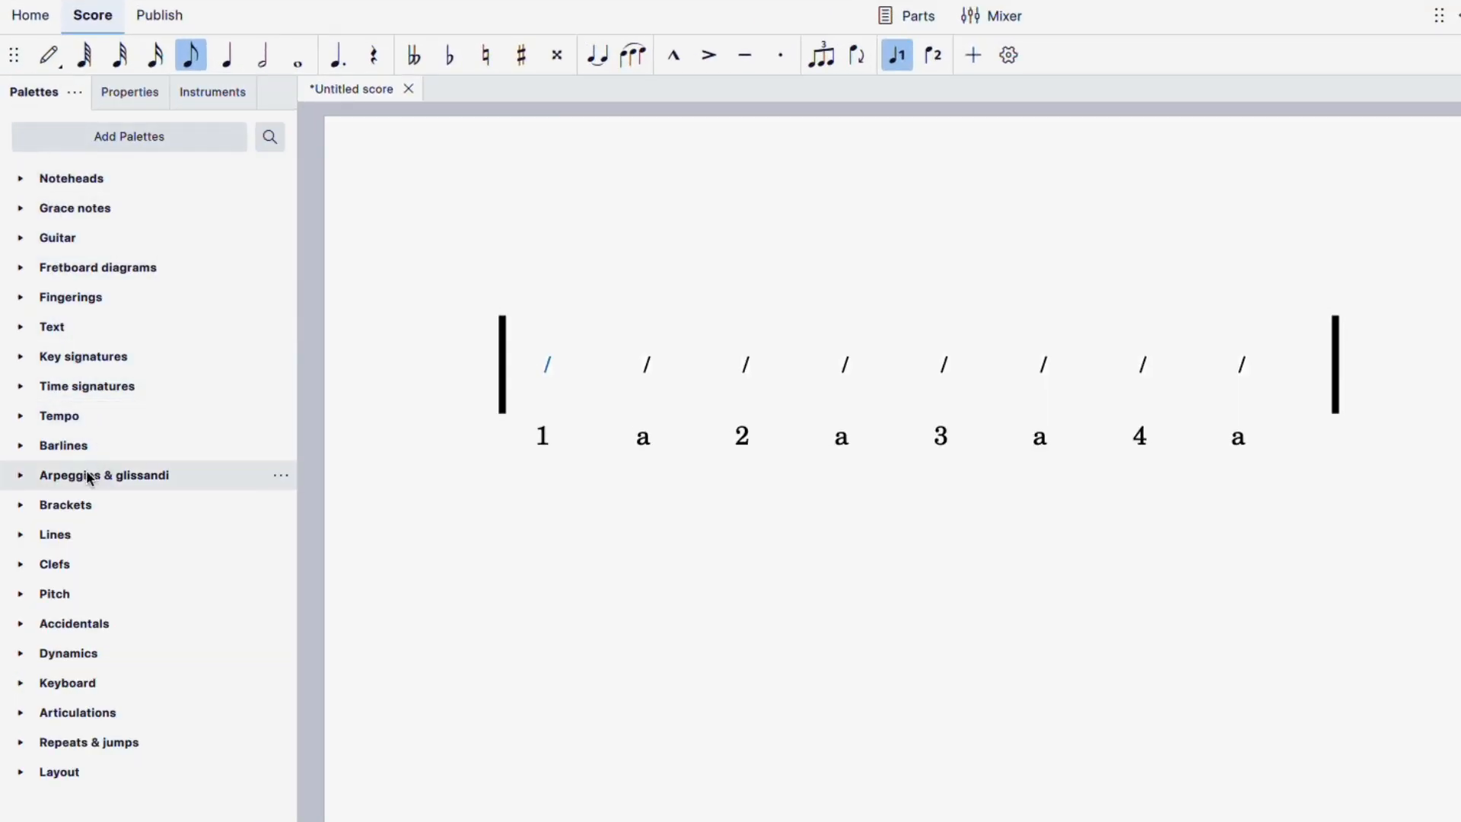
{"action": "left_click", "coordinate": [136, 483]}
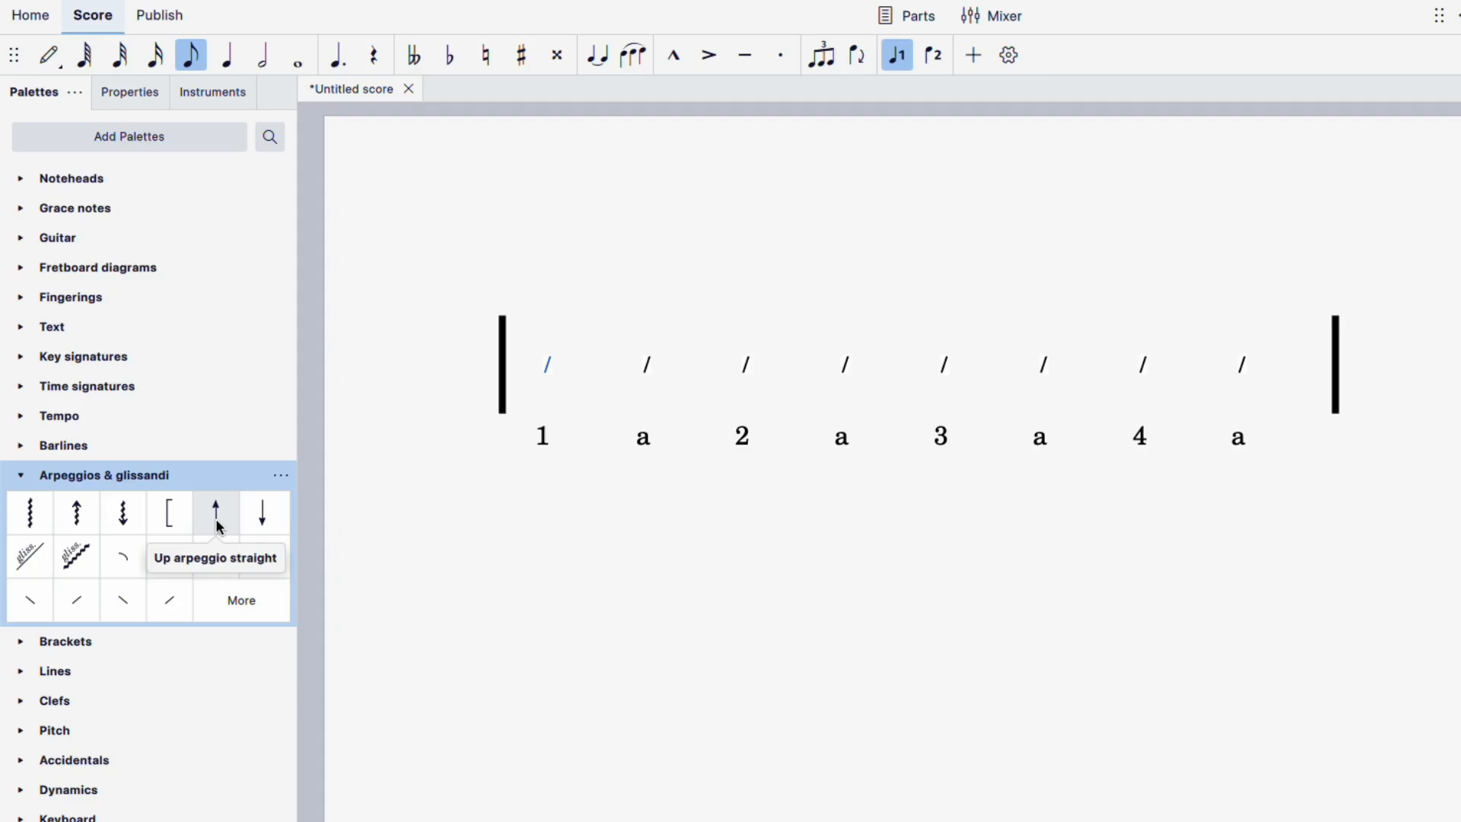
{"action": "left_click", "coordinate": [266, 527]}
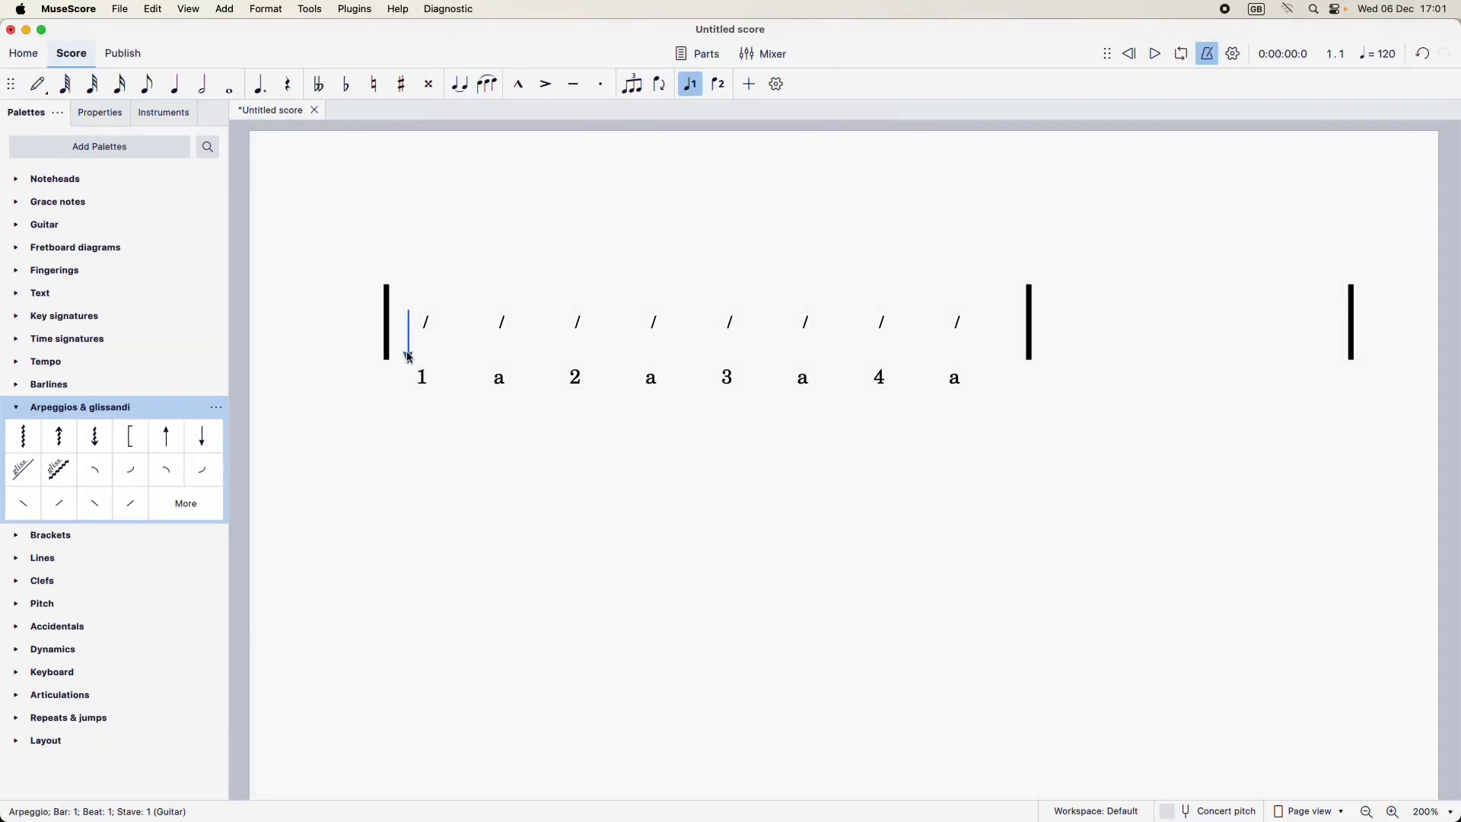
{"action": "mouse_move", "coordinate": [409, 357]}
{"action": "left_mouse_down"}
{"action": "mouse_move", "coordinate": [427, 354]}
{"action": "mouse_move", "coordinate": [419, 337]}
{"action": "mouse_move", "coordinate": [420, 362]}
{"action": "left_mouse_up"}
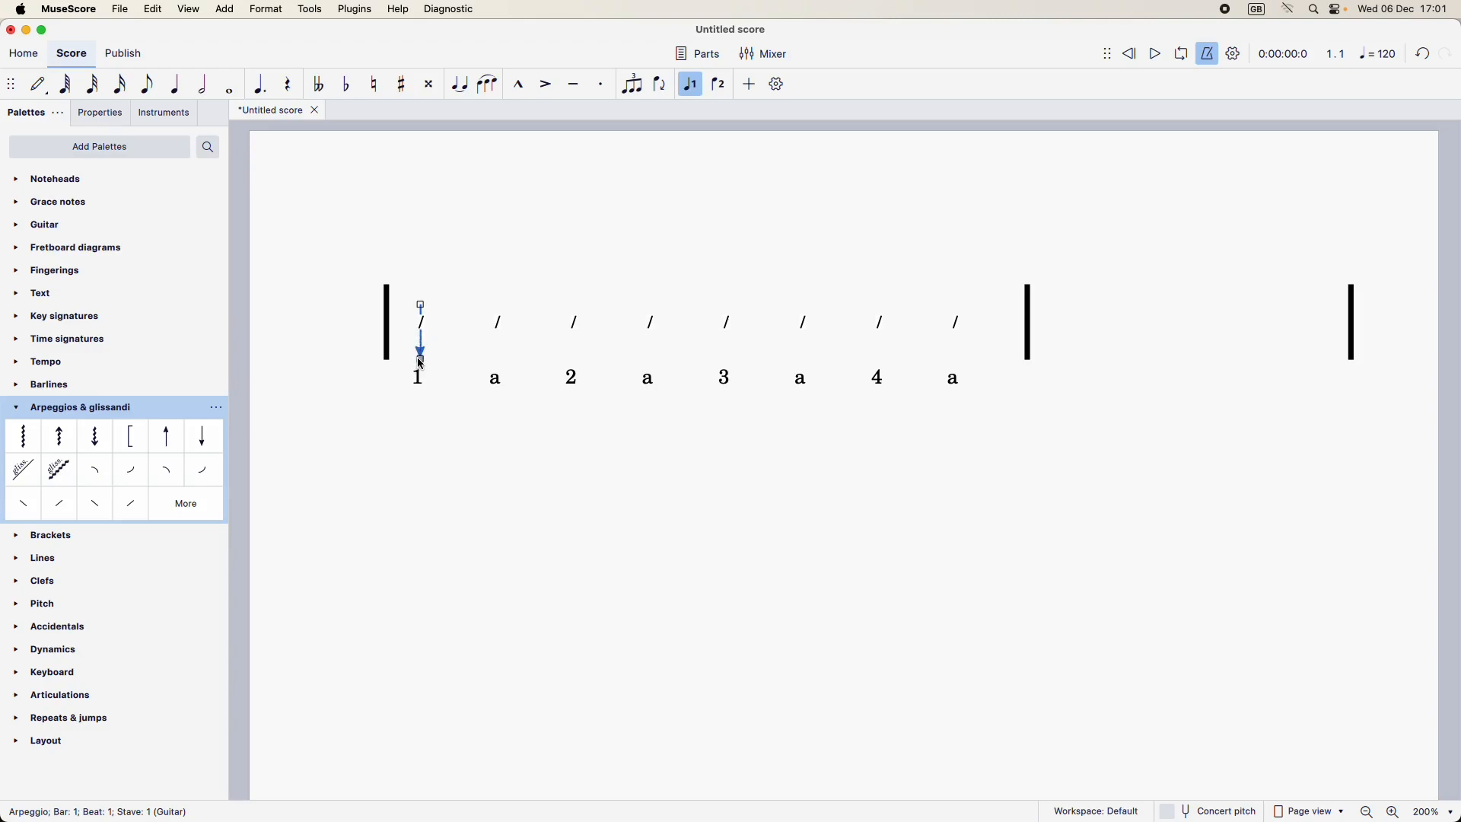
Step: Lengthen the first slash's down arrow upwards to match the height of the barline
{"action": "scroll", "coordinate": [421, 363], "scroll_direction": "up", "scroll_amount": 3}
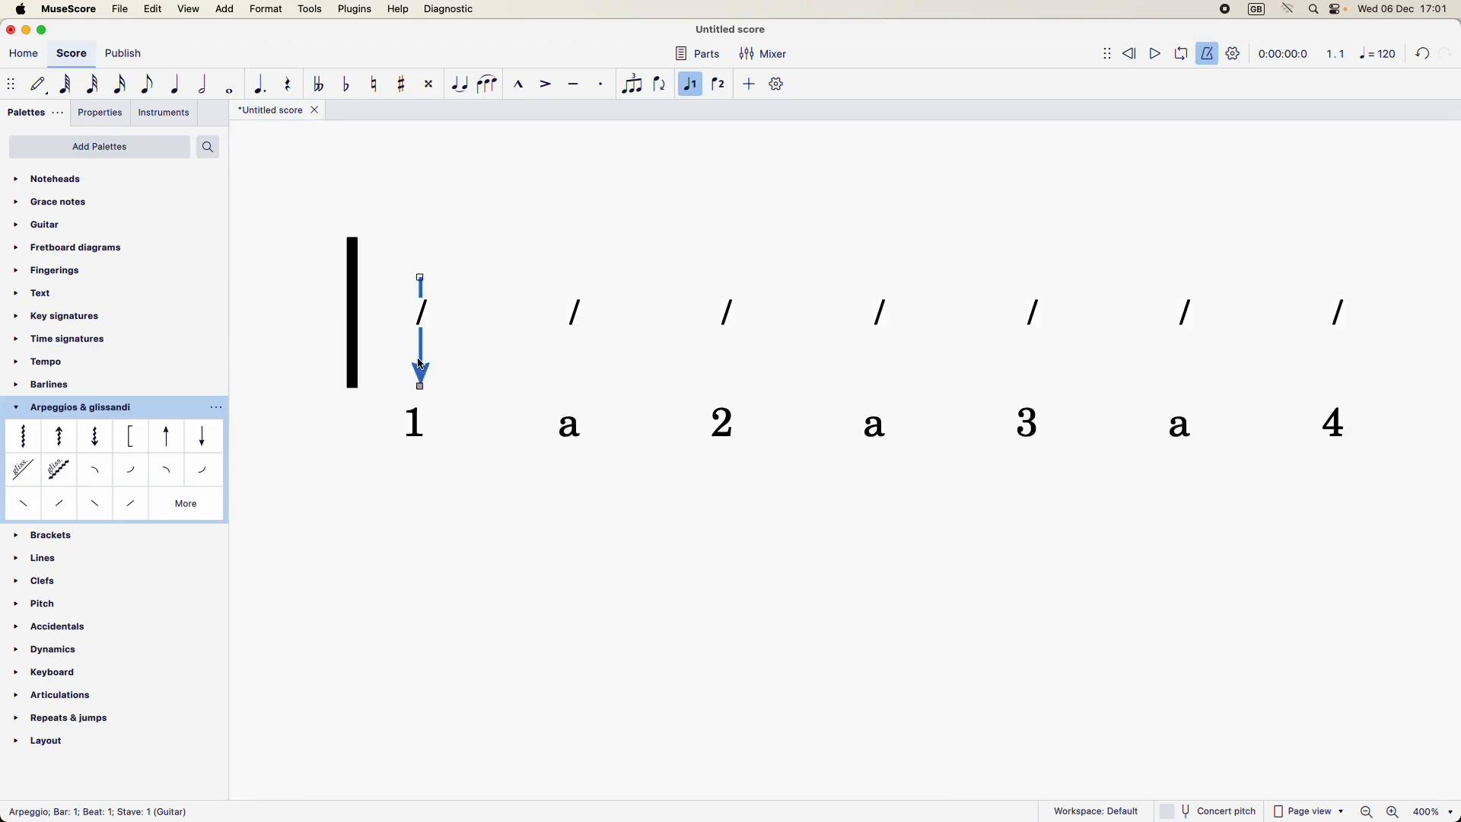
{"action": "left_click_drag", "start_coordinate": [421, 279], "coordinate": [424, 244]}
{"action": "left_click", "coordinate": [457, 289]}
{"action": "left_click", "coordinate": [419, 212]}
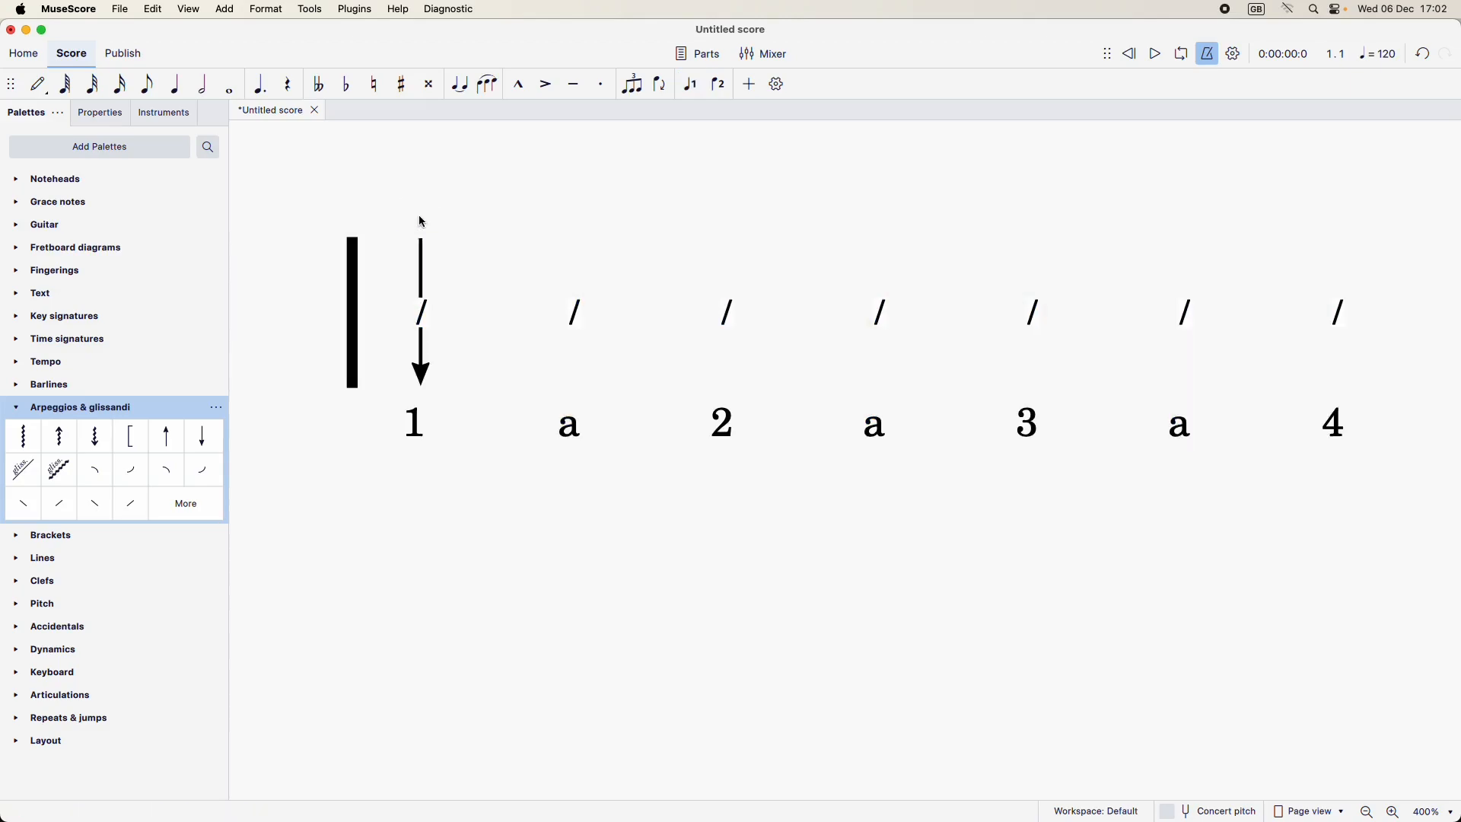
Step: Copy the down arrow to the slashes on beats 2, 3 and 4 of the first bar
{"action": "left_click", "coordinate": [423, 274]}
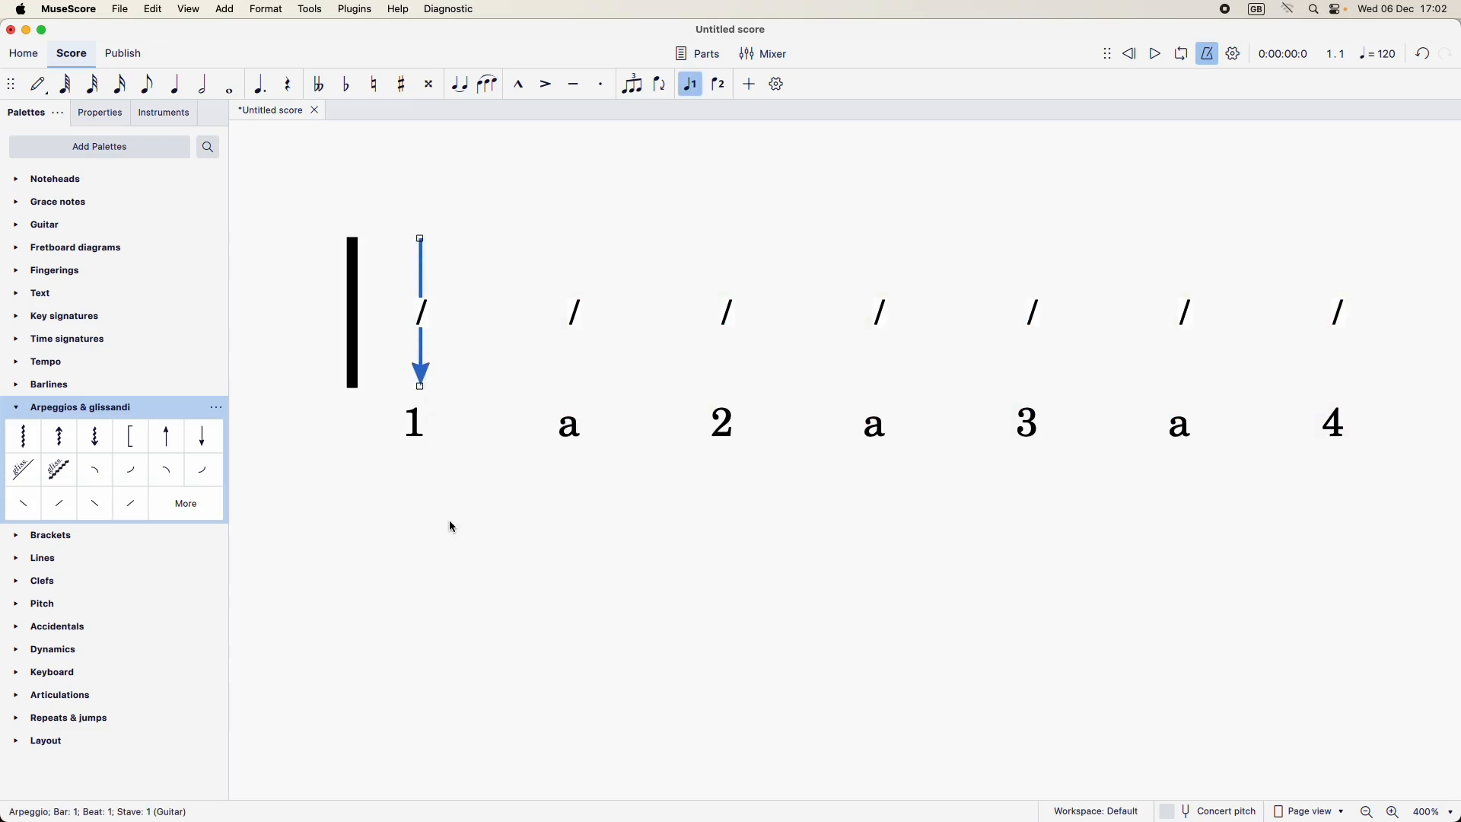
{"action": "left_click", "coordinate": [728, 314]}
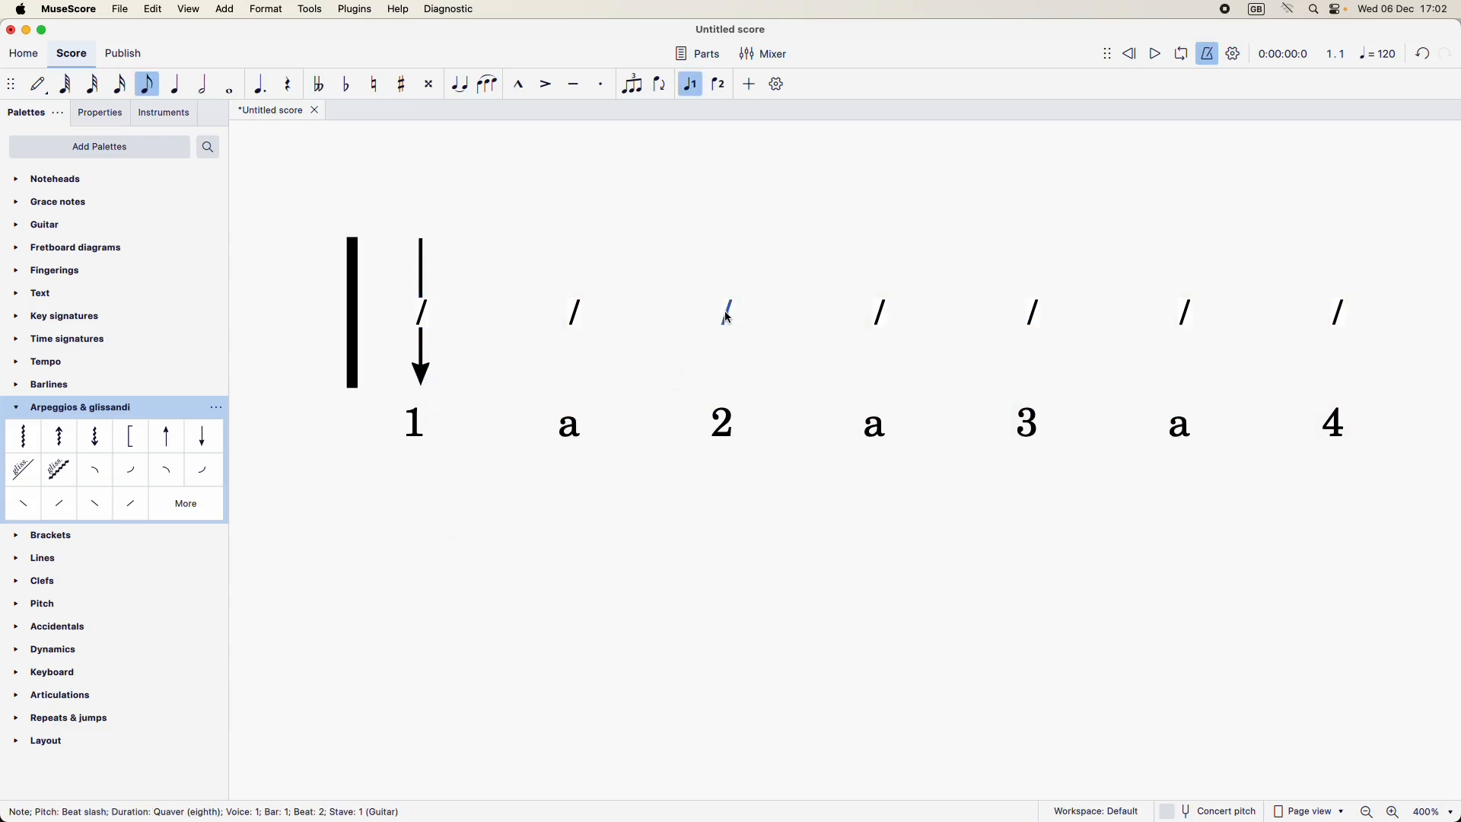
{"action": "key", "text": "super+v"}
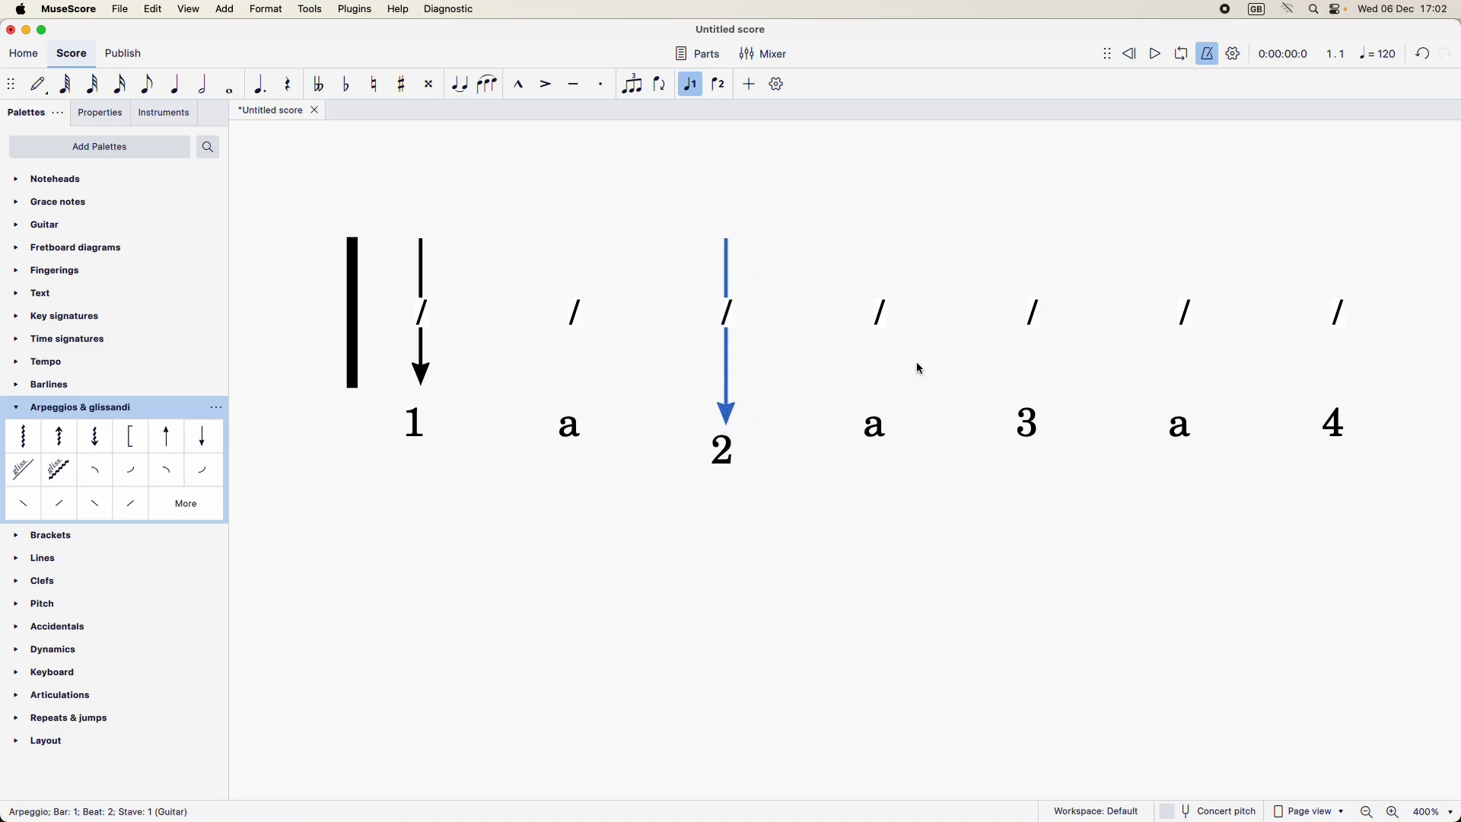
{"action": "left_click", "coordinate": [1030, 310]}
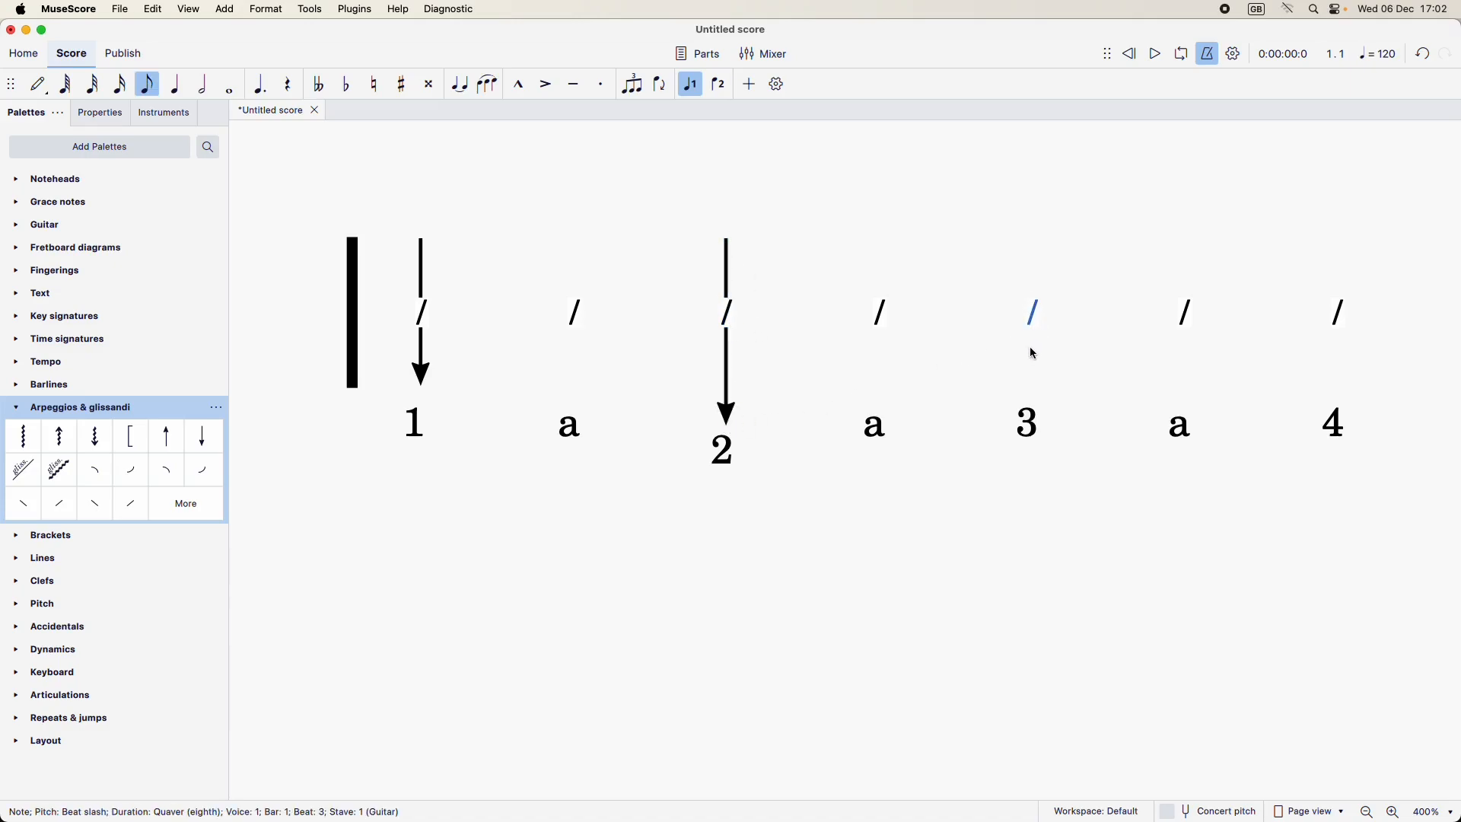
{"action": "key", "text": "super+v"}
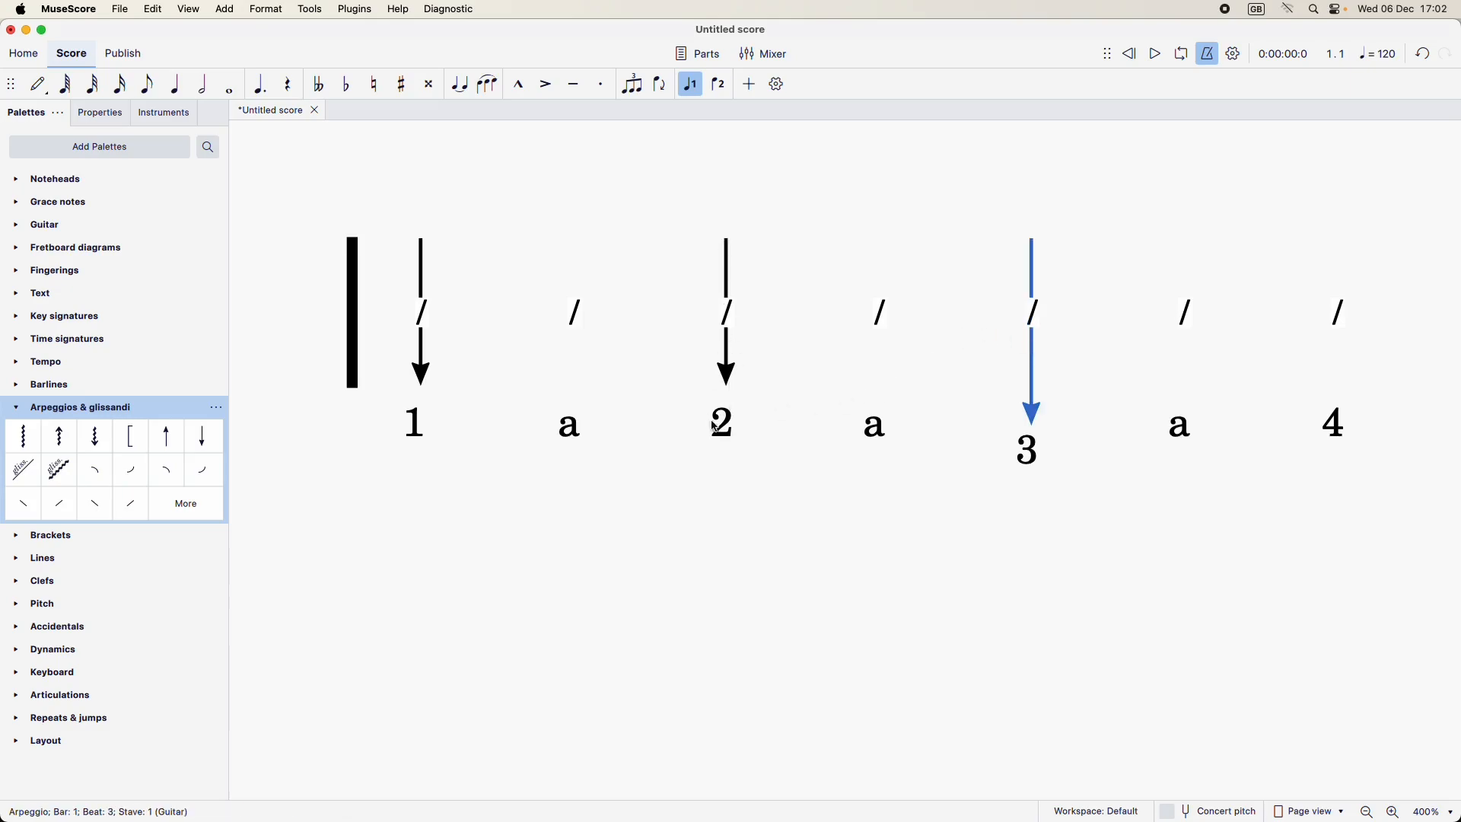
{"action": "left_click", "coordinate": [1342, 315]}
{"action": "key", "text": "super+v"}
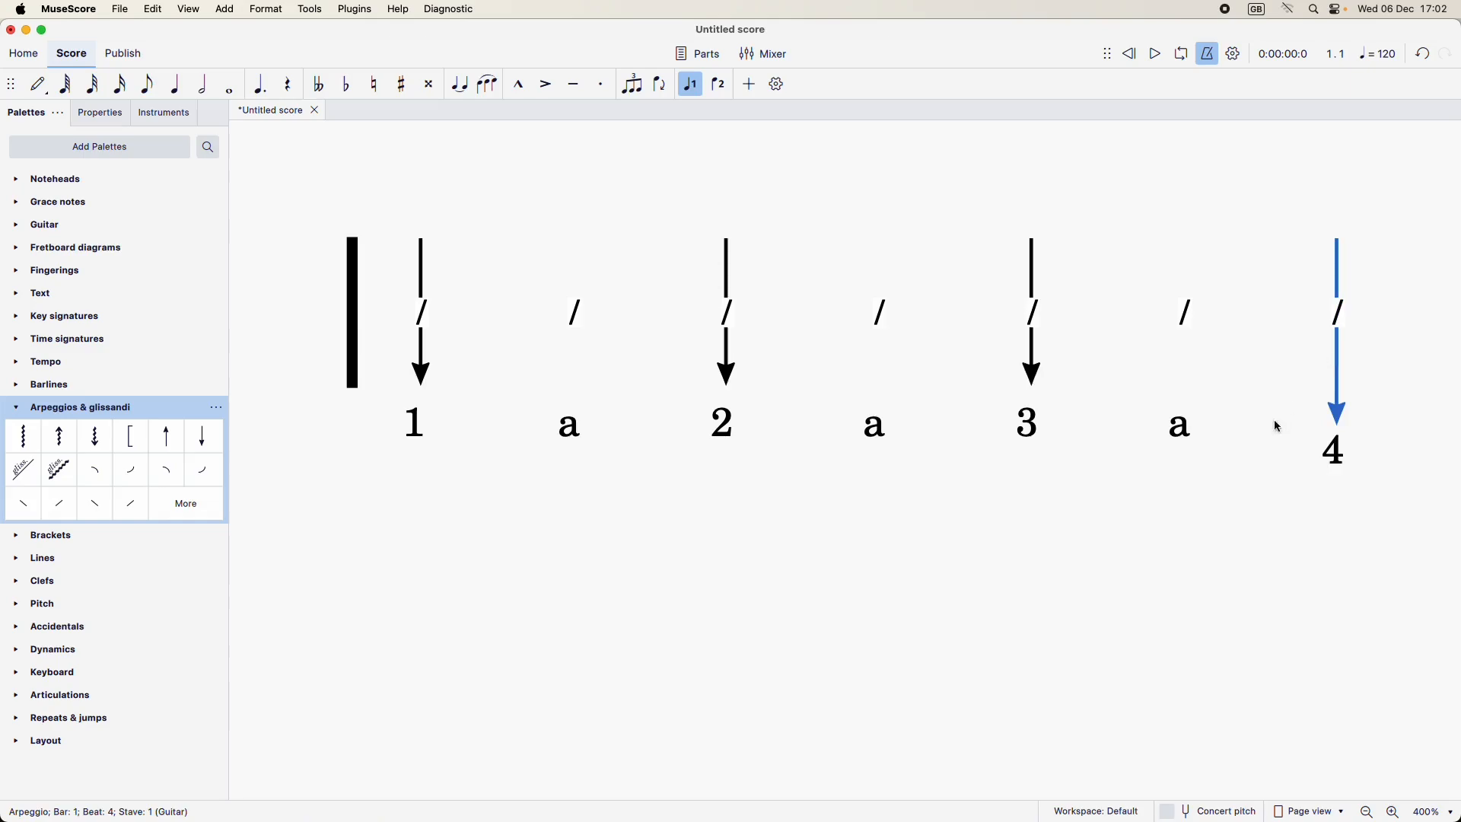
Step: Add a straight up-arrow arpeggio to the second slash, centre it on the slash and stretch both ends to the barline's height
{"action": "scroll", "coordinate": [1118, 582], "scroll_direction": "right", "scroll_amount": 2}
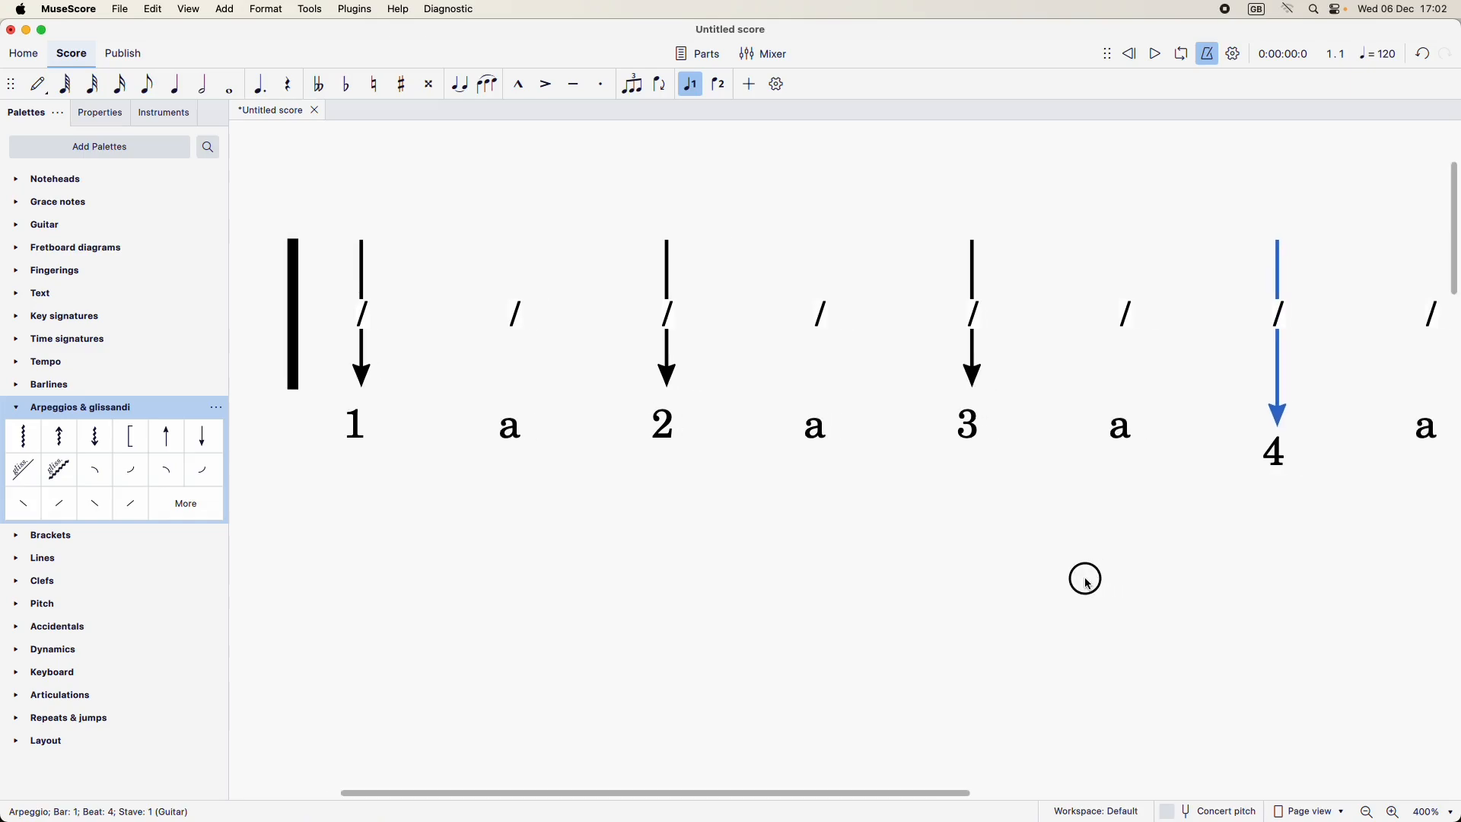
{"action": "left_click", "coordinate": [518, 315]}
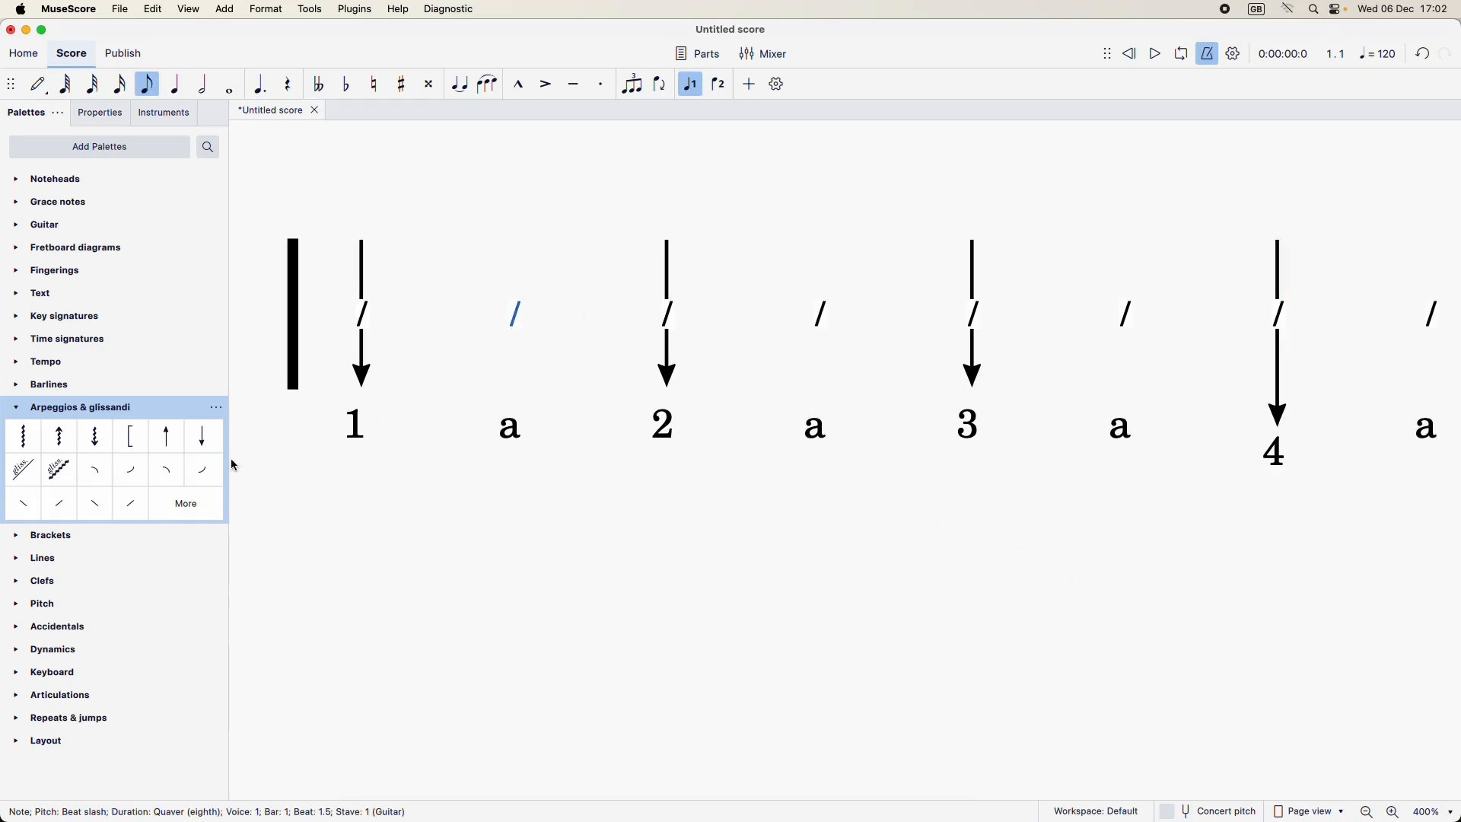
{"action": "left_click", "coordinate": [168, 439]}
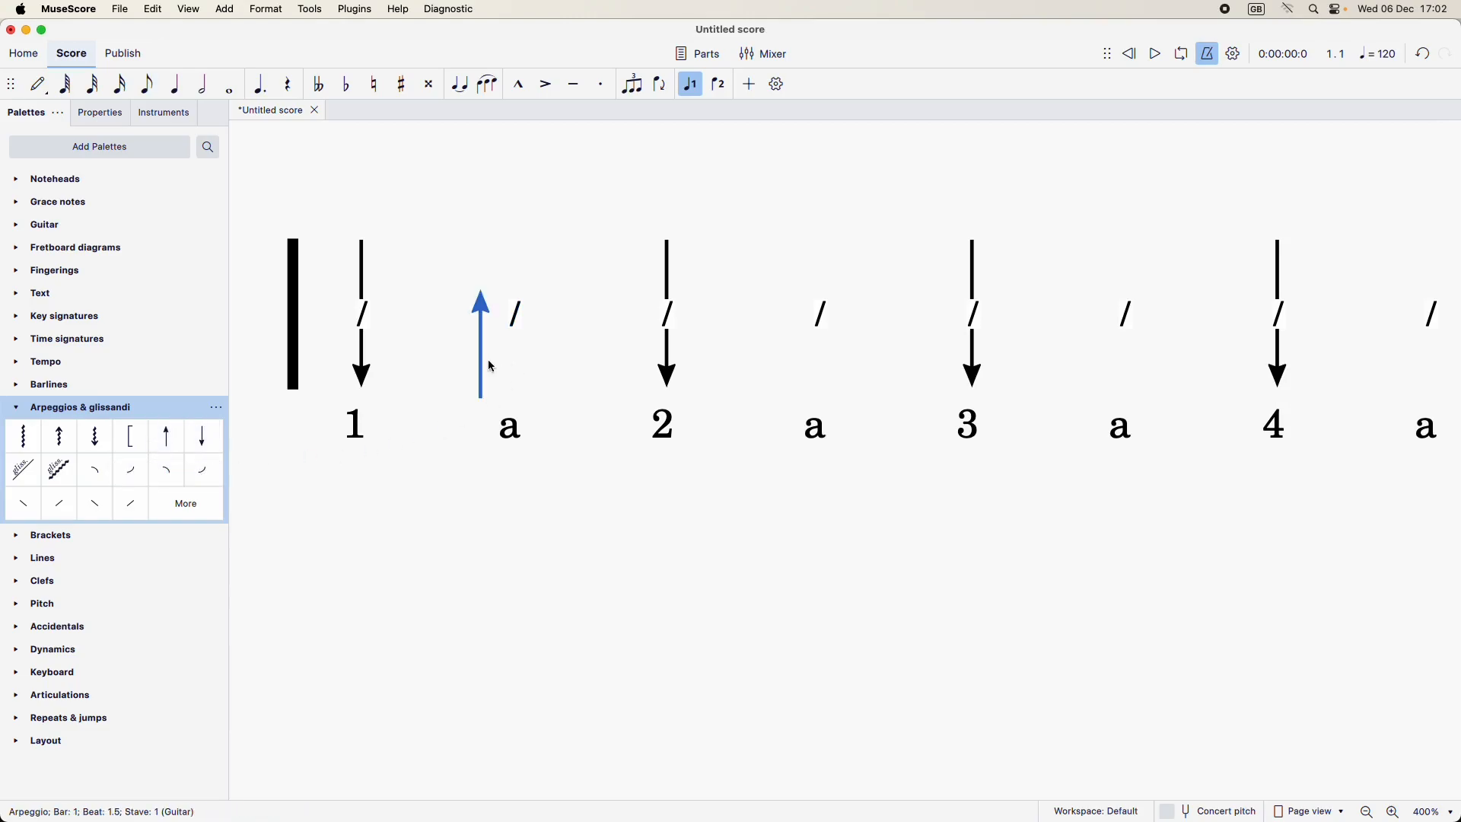
{"action": "left_click_drag", "start_coordinate": [480, 346], "coordinate": [512, 383]}
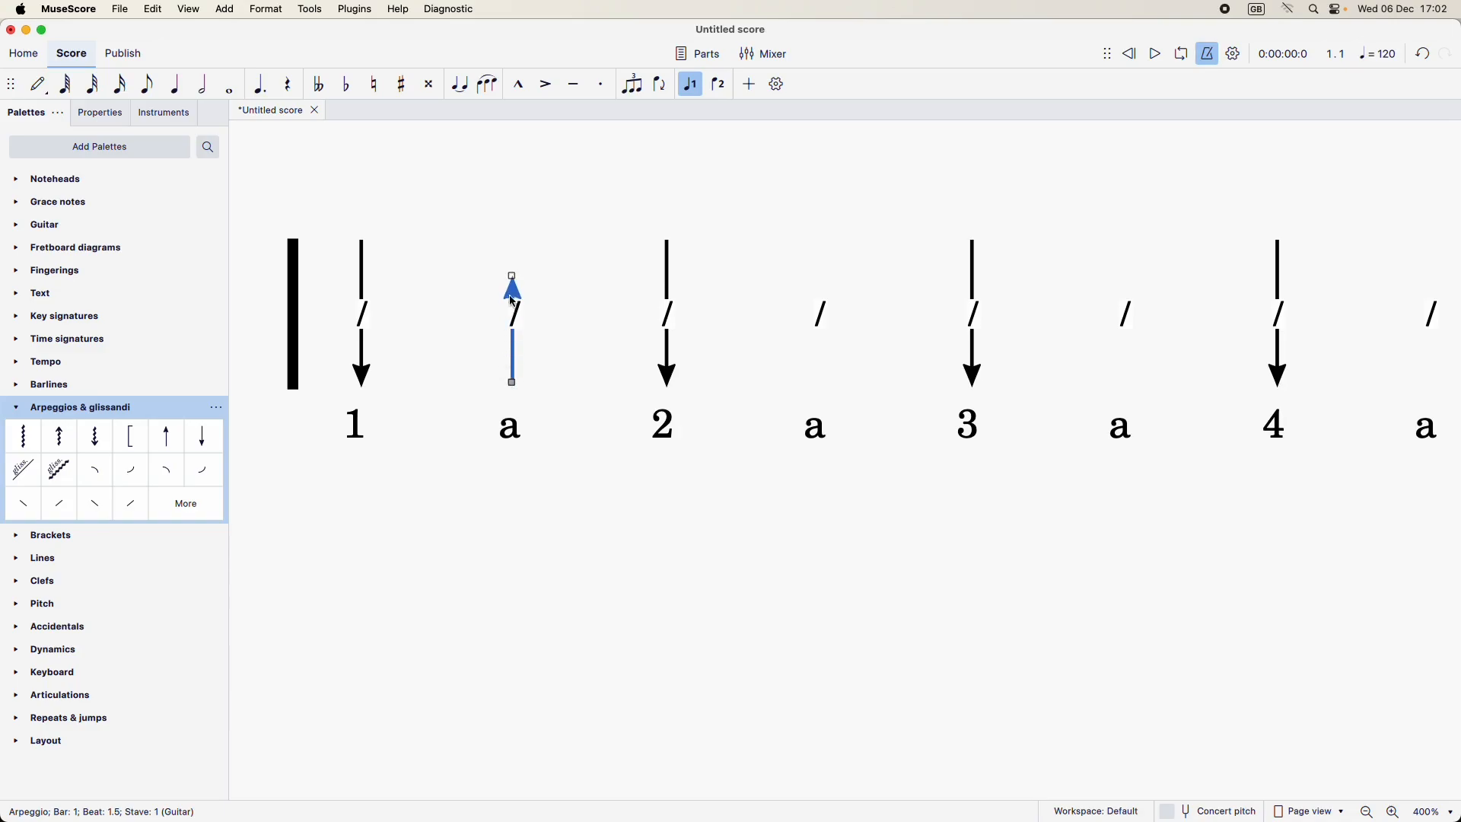
{"action": "left_click_drag", "start_coordinate": [511, 276], "coordinate": [516, 242]}
{"action": "left_click_drag", "start_coordinate": [511, 384], "coordinate": [513, 388]}
{"action": "left_click", "coordinate": [584, 507]}
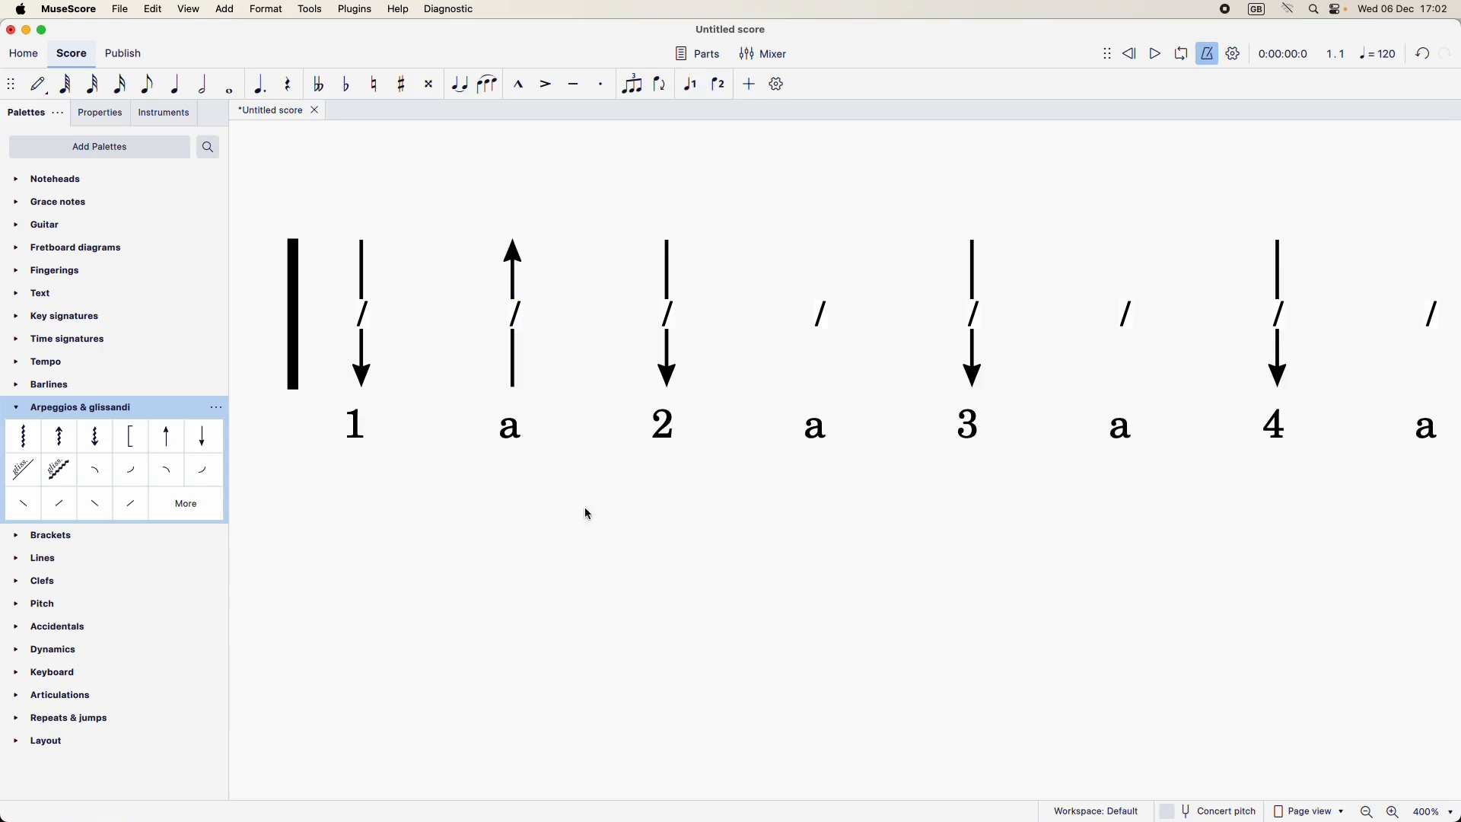
Step: Copy the up arrow to the fourth, sixth and eighth slashes of the first bar
{"action": "left_click", "coordinate": [514, 273]}
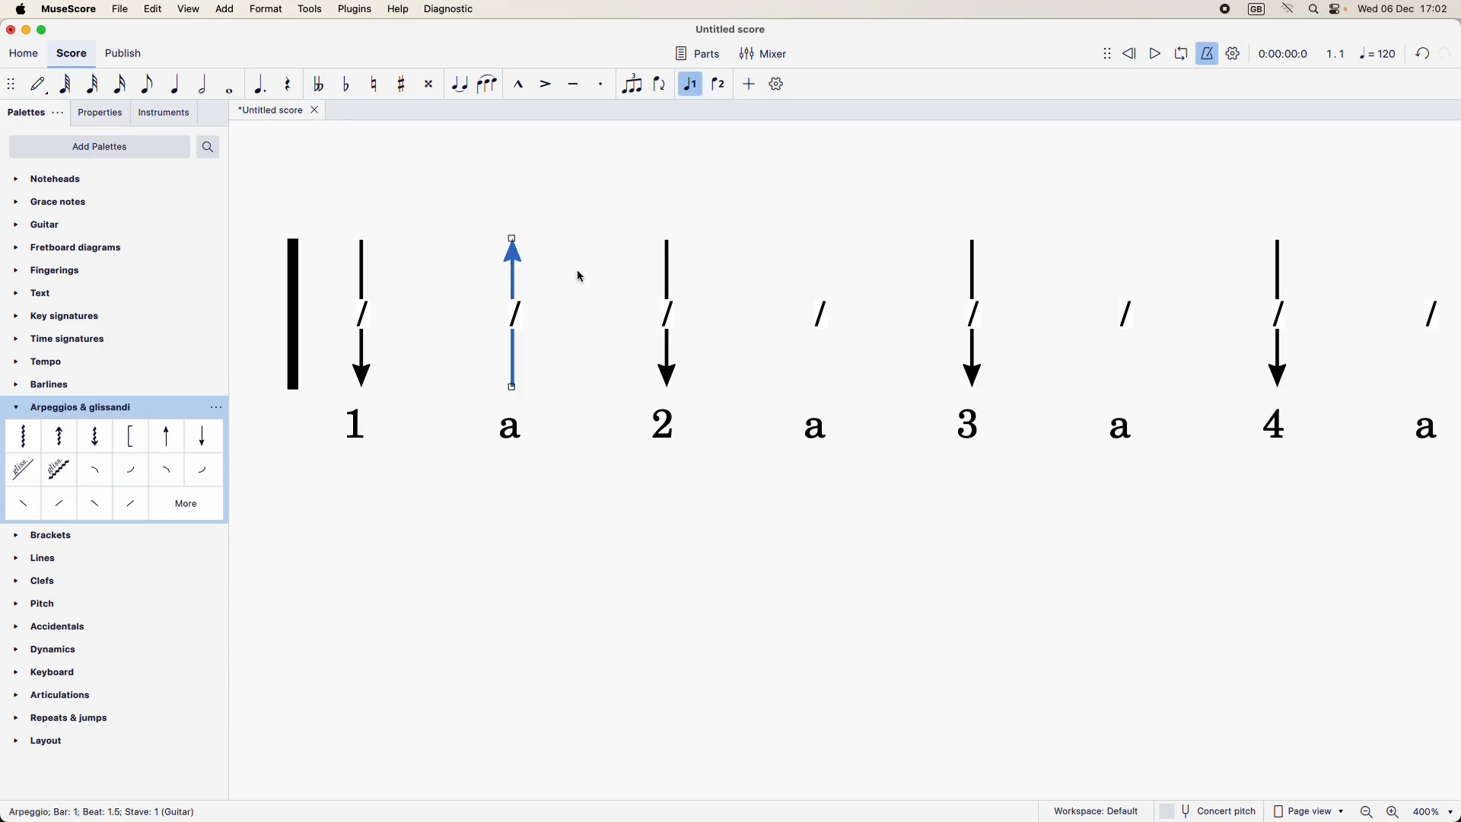
{"action": "left_click", "coordinate": [823, 316]}
{"action": "key", "text": "ctrl+v"}
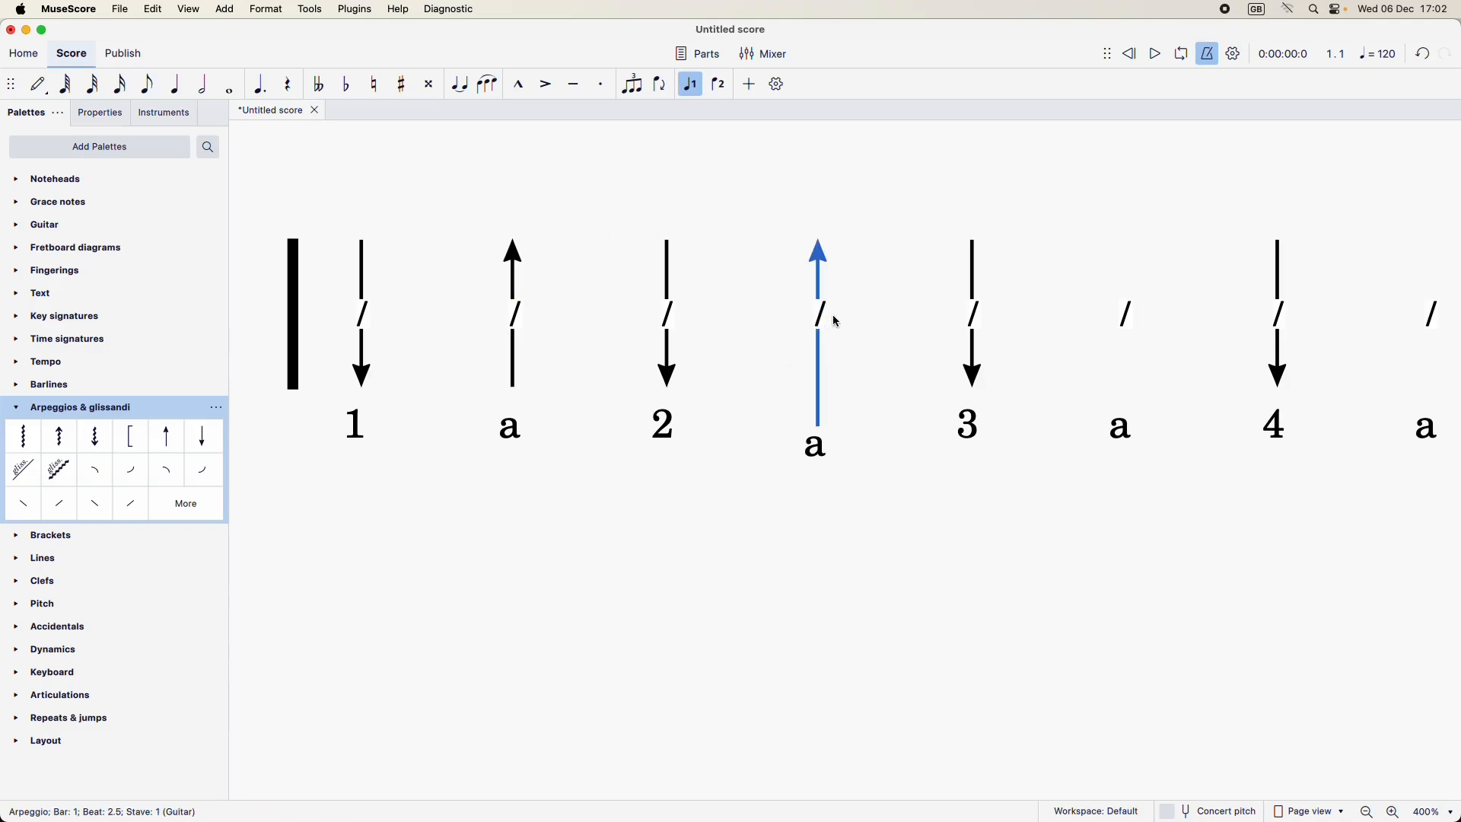
{"action": "left_click", "coordinate": [1128, 320]}
{"action": "key", "text": "ctrl+v"}
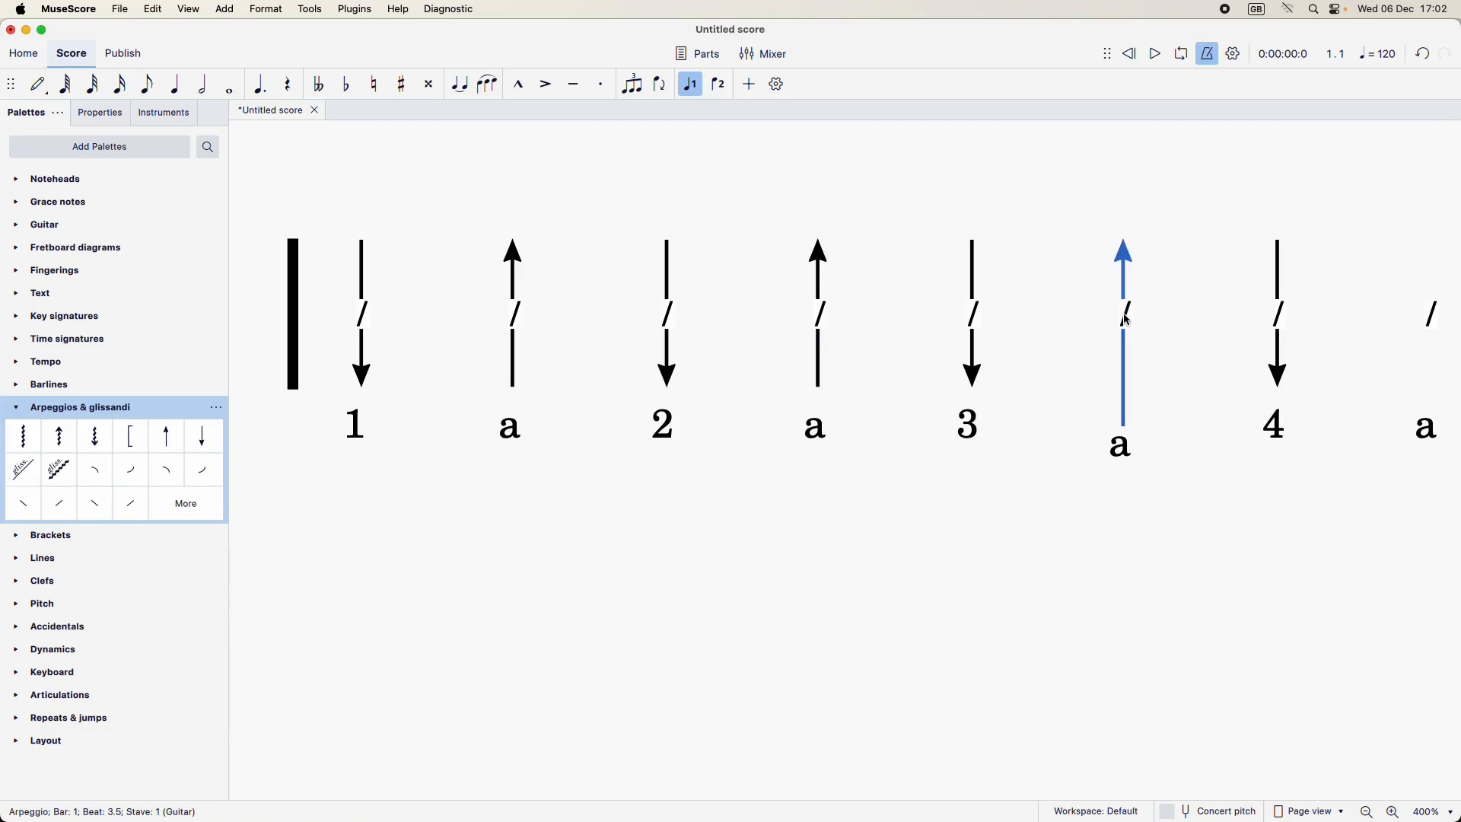
{"action": "scroll", "coordinate": [1199, 617], "scroll_direction": "right", "scroll_amount": 5}
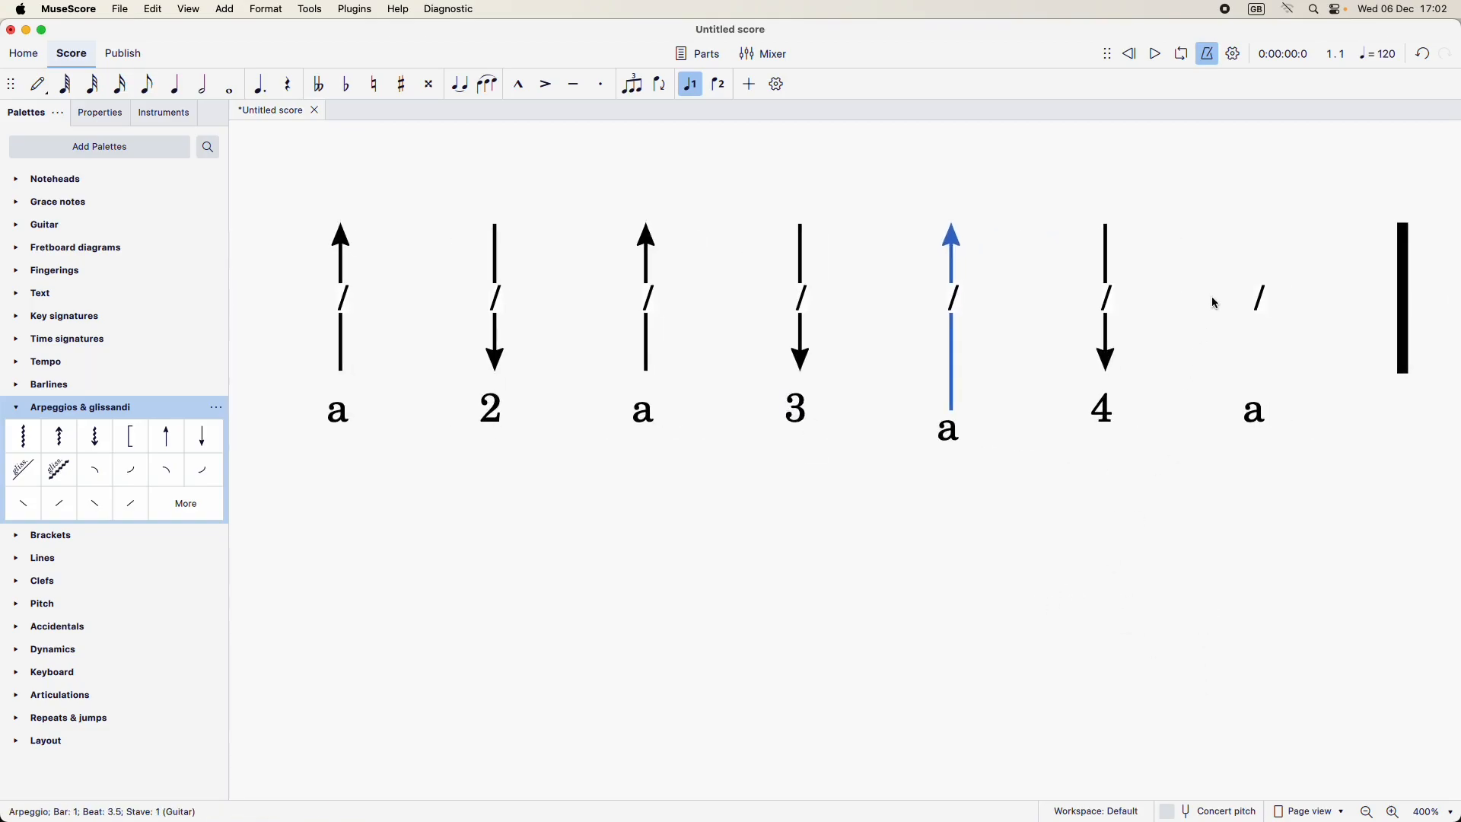
{"action": "left_click", "coordinate": [1262, 302]}
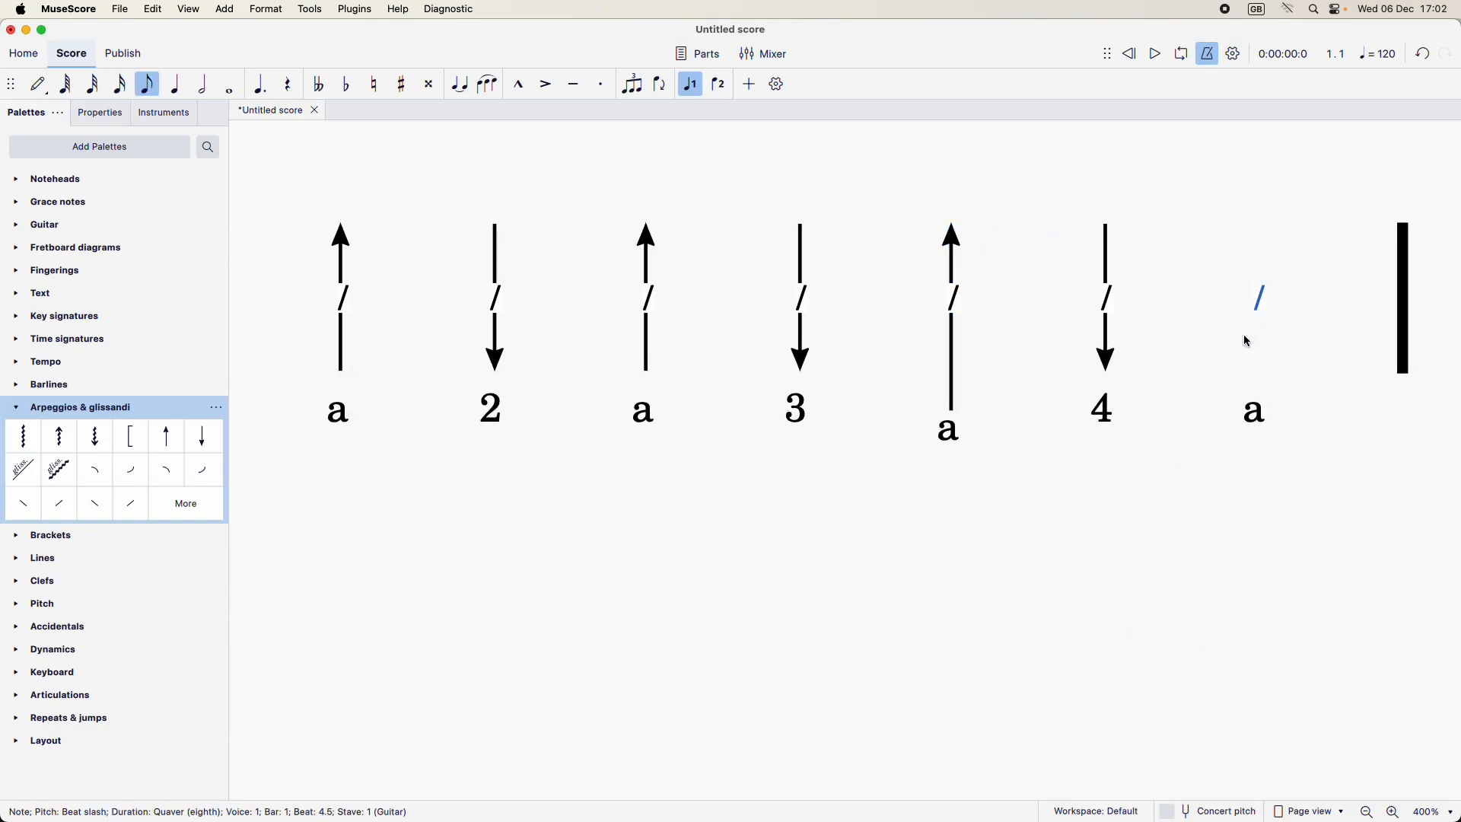
{"action": "key", "text": "ctrl+v"}
{"action": "left_click_drag", "start_coordinate": [984, 502], "coordinate": [1166, 579]}
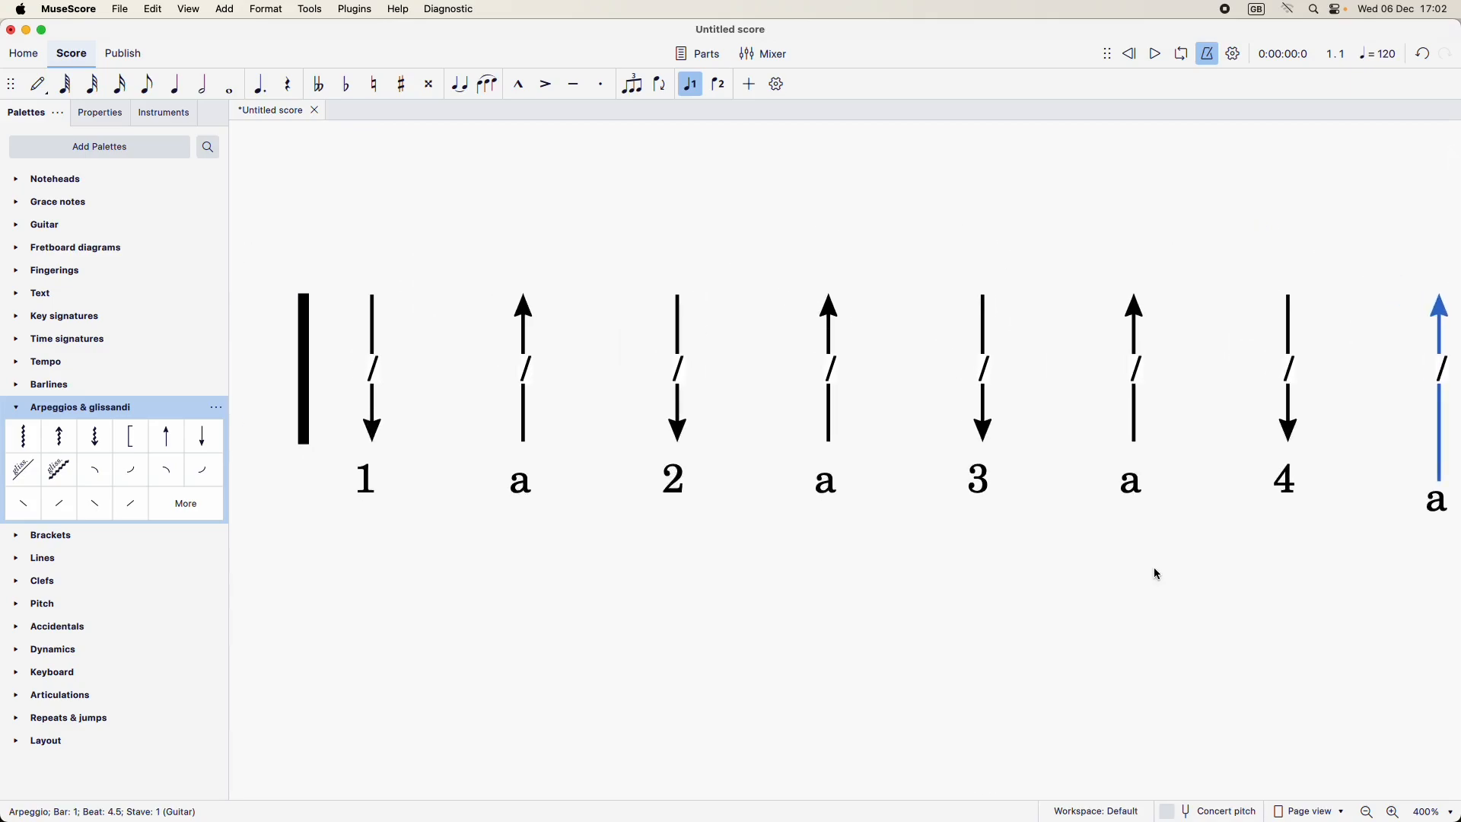
{"action": "key", "text": "super+minus"}
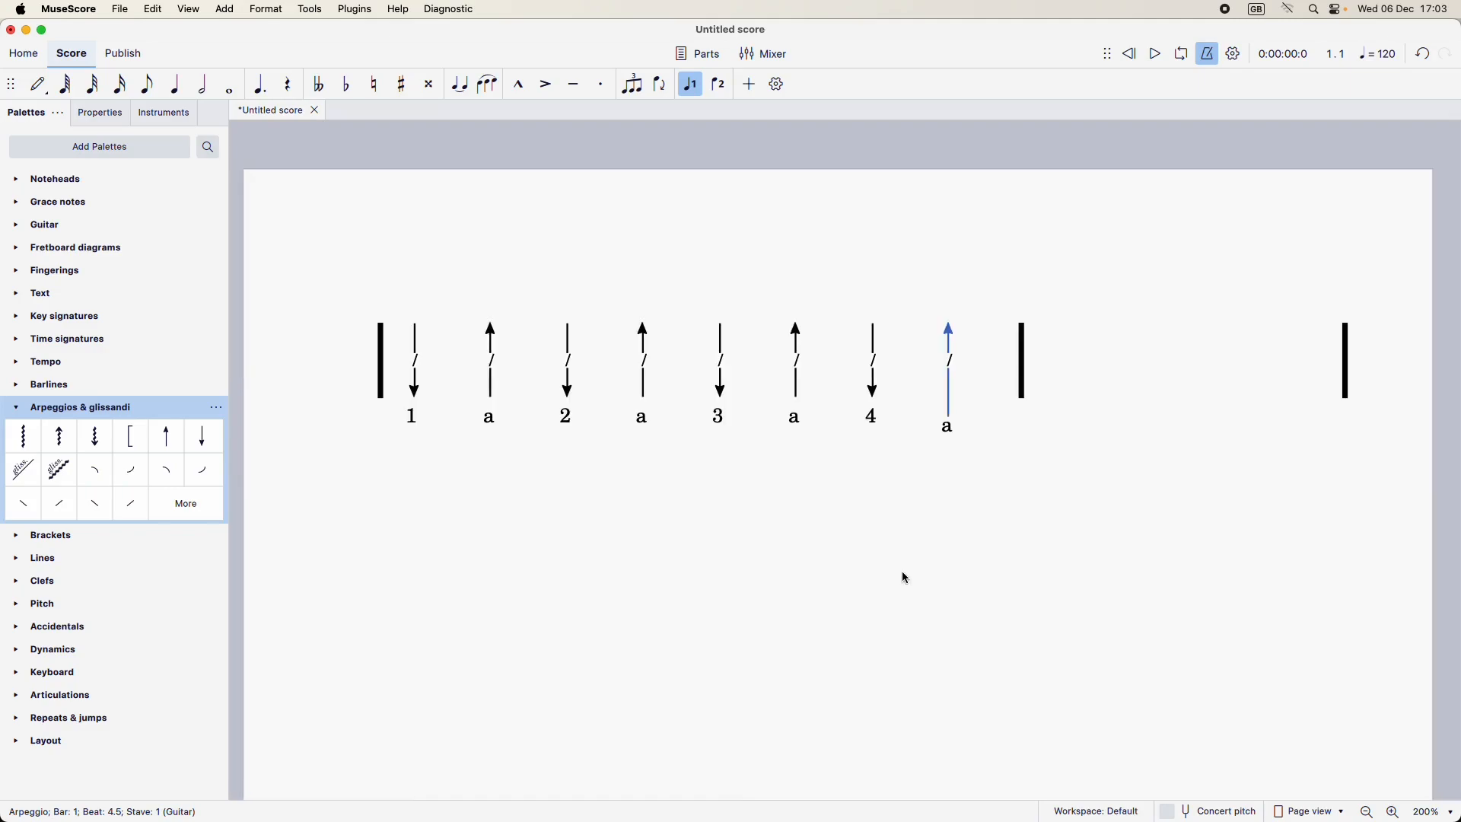
{"action": "left_click", "coordinate": [904, 463]}
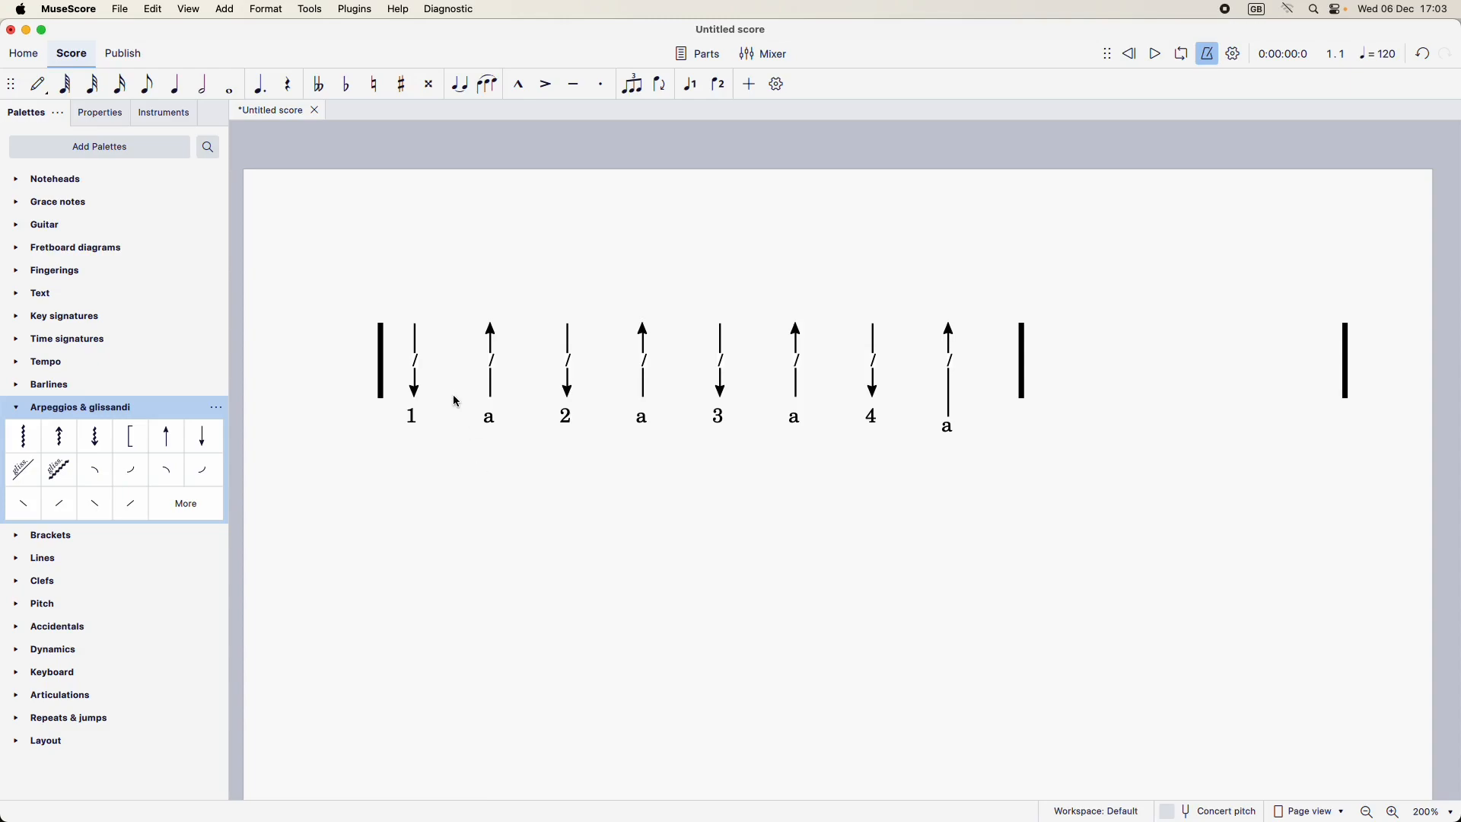
Step: Select all similar slashes in the first bar and hide their noteheads, leaving the arrows showing
{"action": "right_click", "coordinate": [420, 368]}
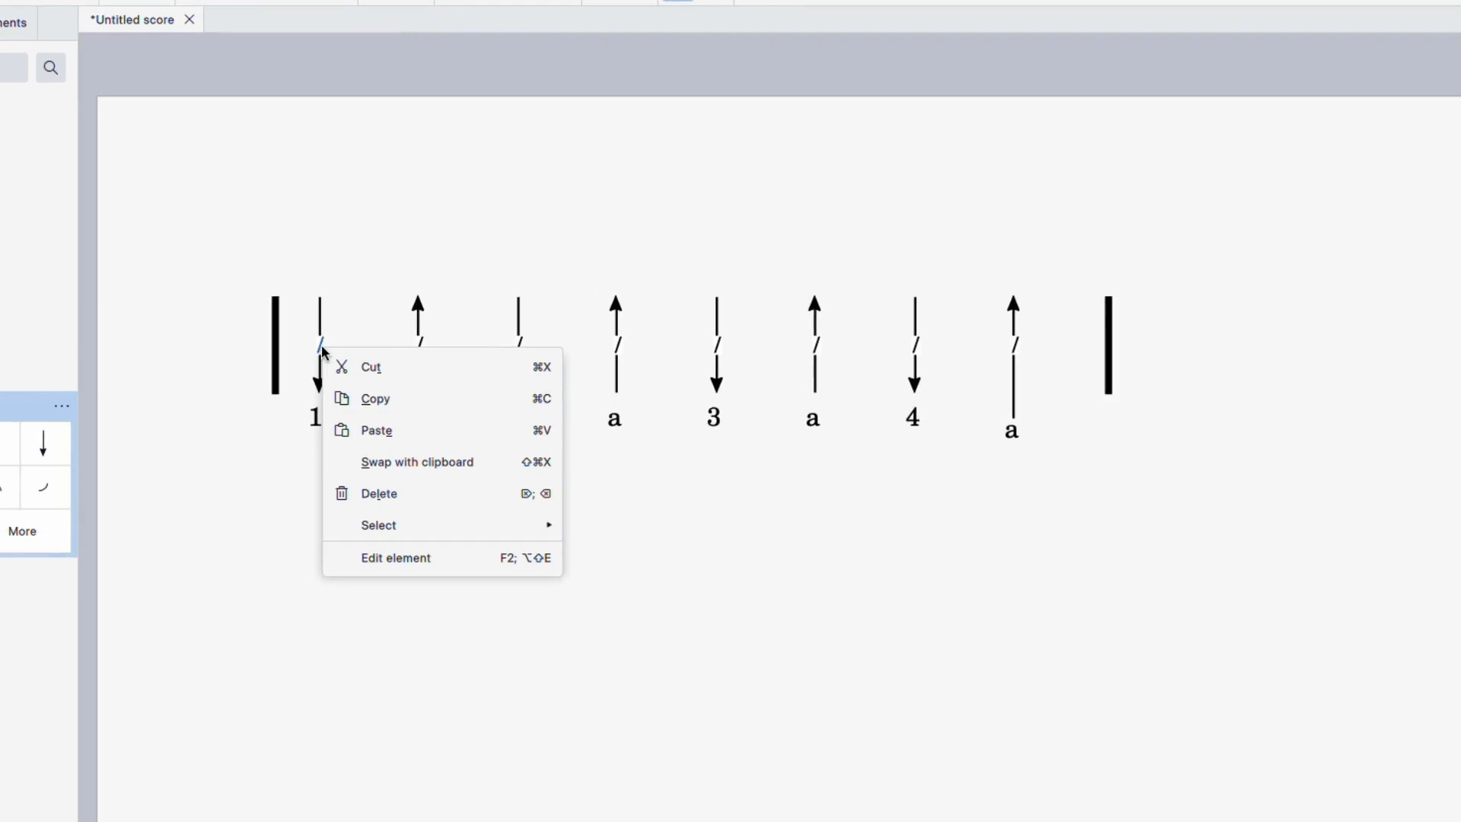
{"action": "mouse_move", "coordinate": [391, 532]}
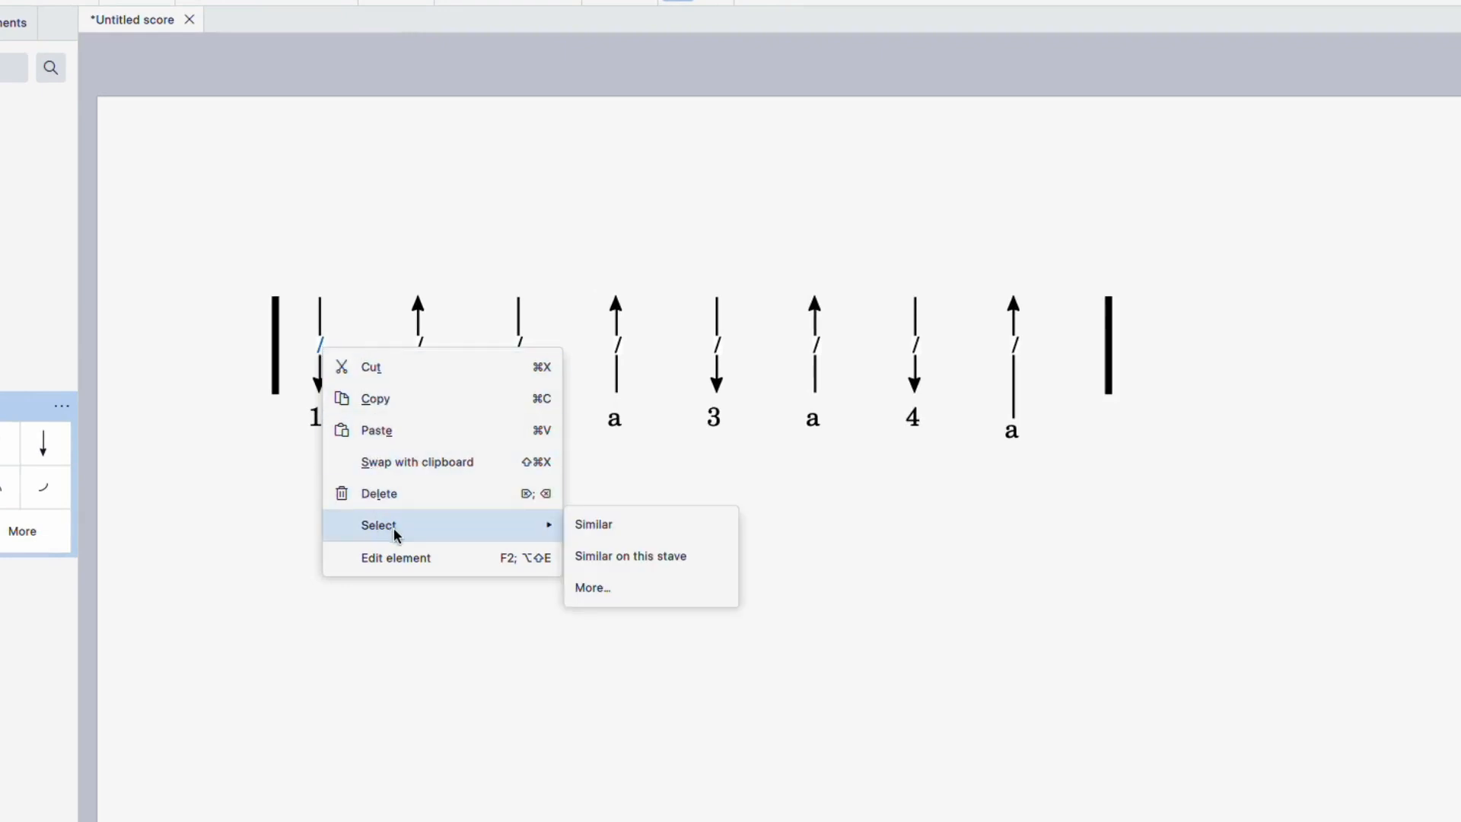
{"action": "left_click", "coordinate": [618, 529]}
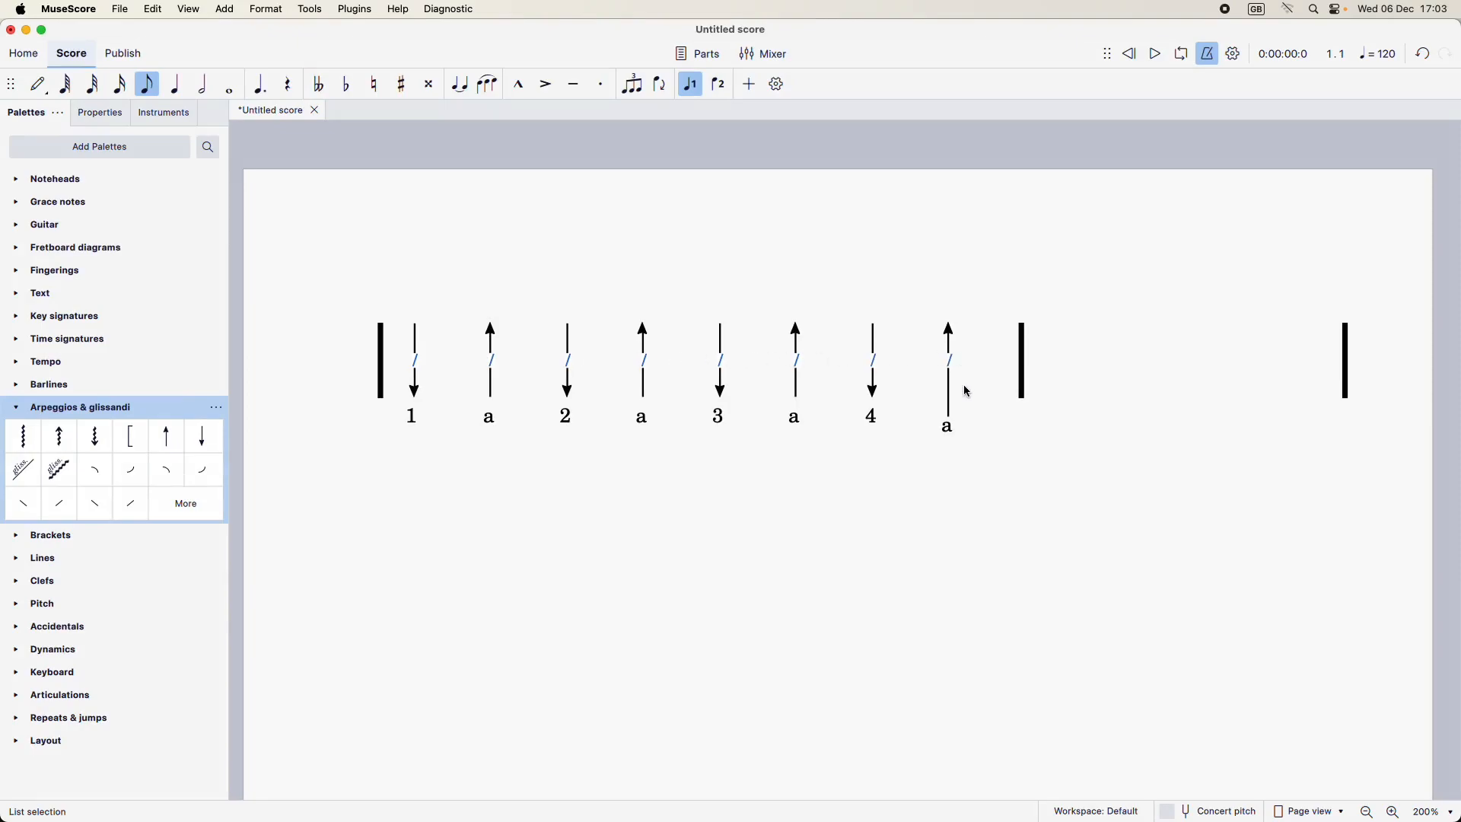
{"action": "left_click", "coordinate": [102, 115]}
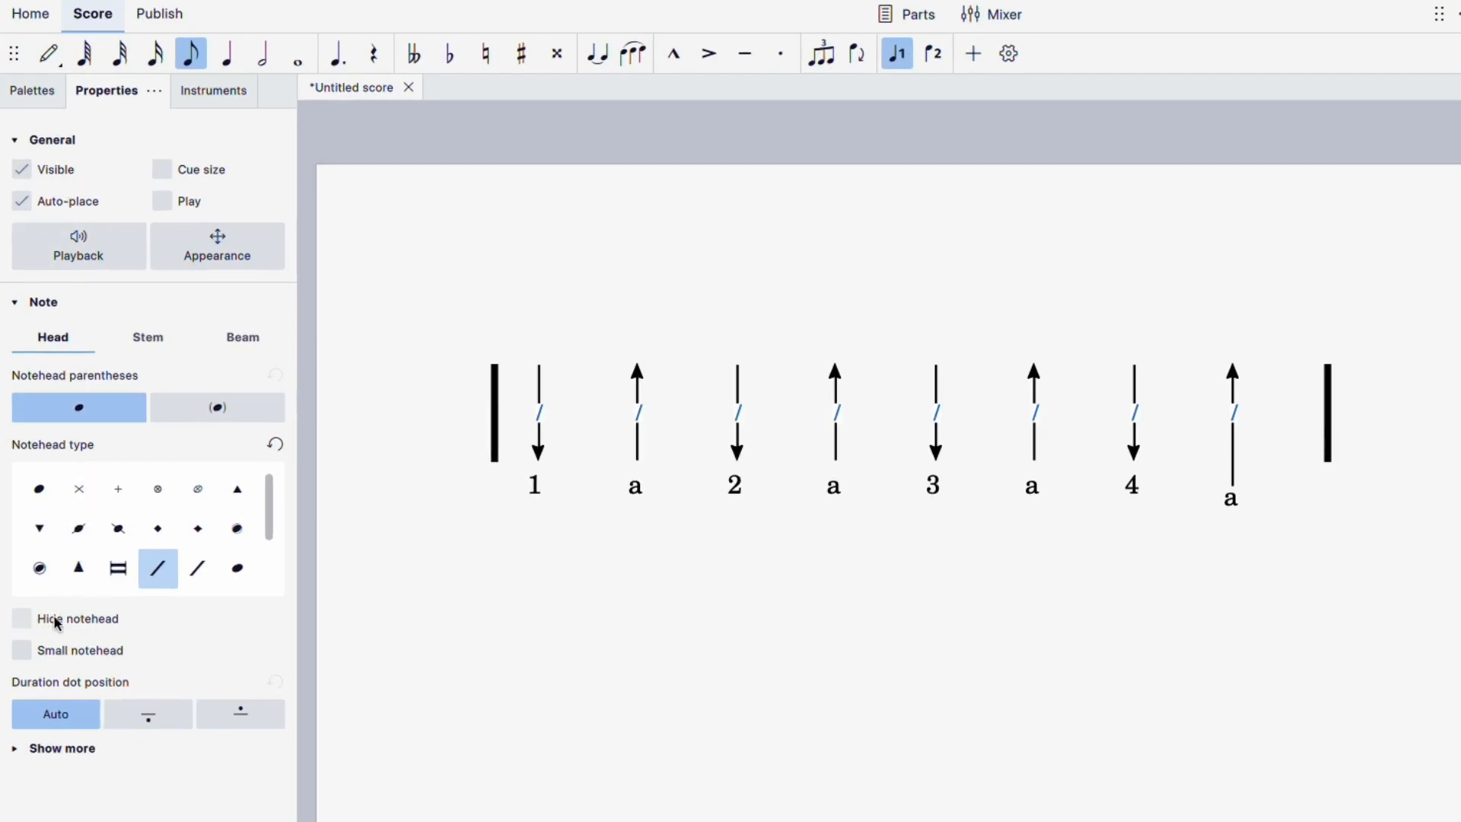
{"action": "left_click", "coordinate": [24, 620]}
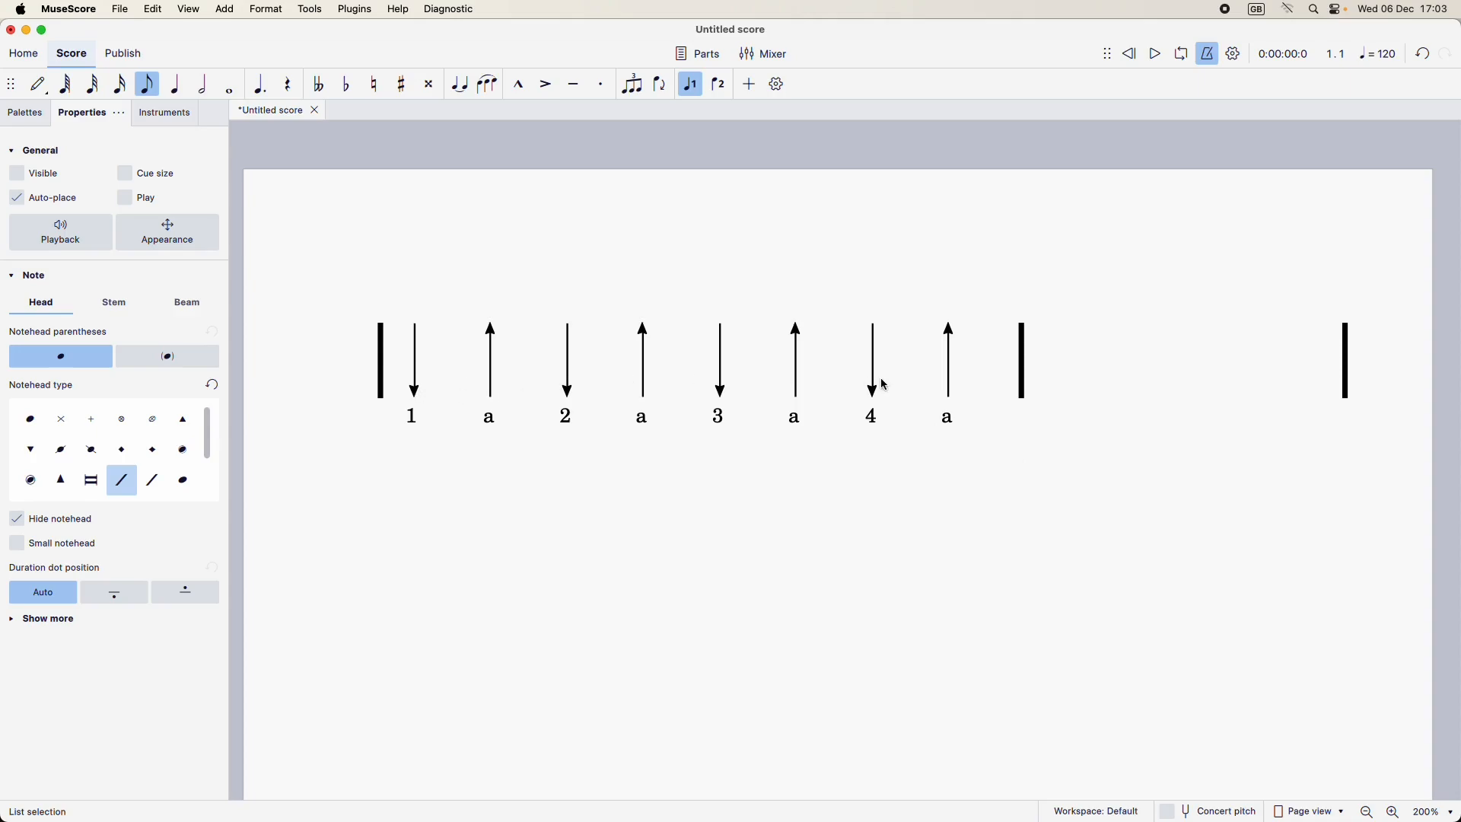
Step: Copy the whole first bar with its arrows and beat counts into the second bar
{"action": "left_click", "coordinate": [532, 369]}
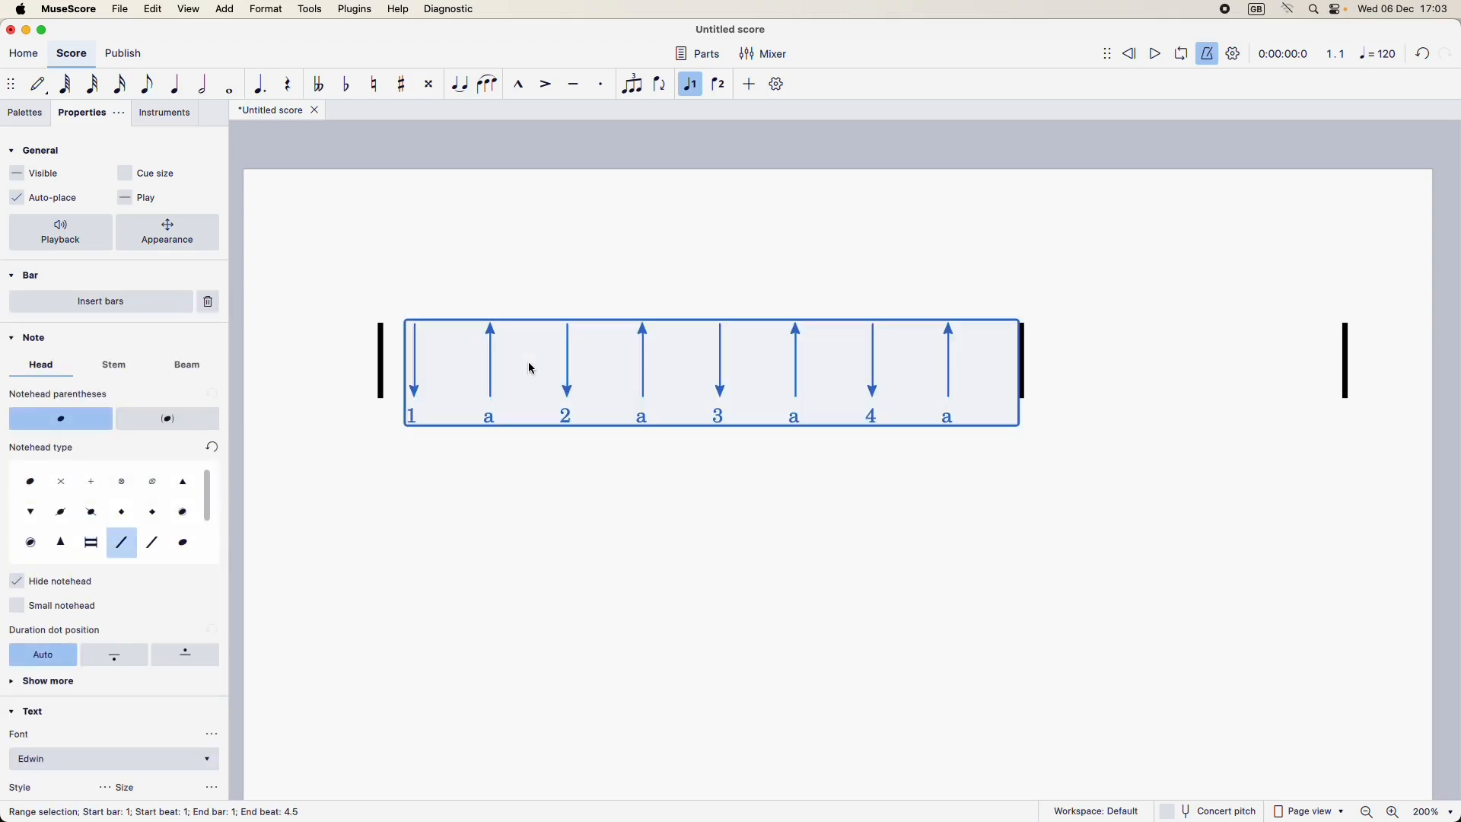
{"action": "left_click", "coordinate": [1138, 373]}
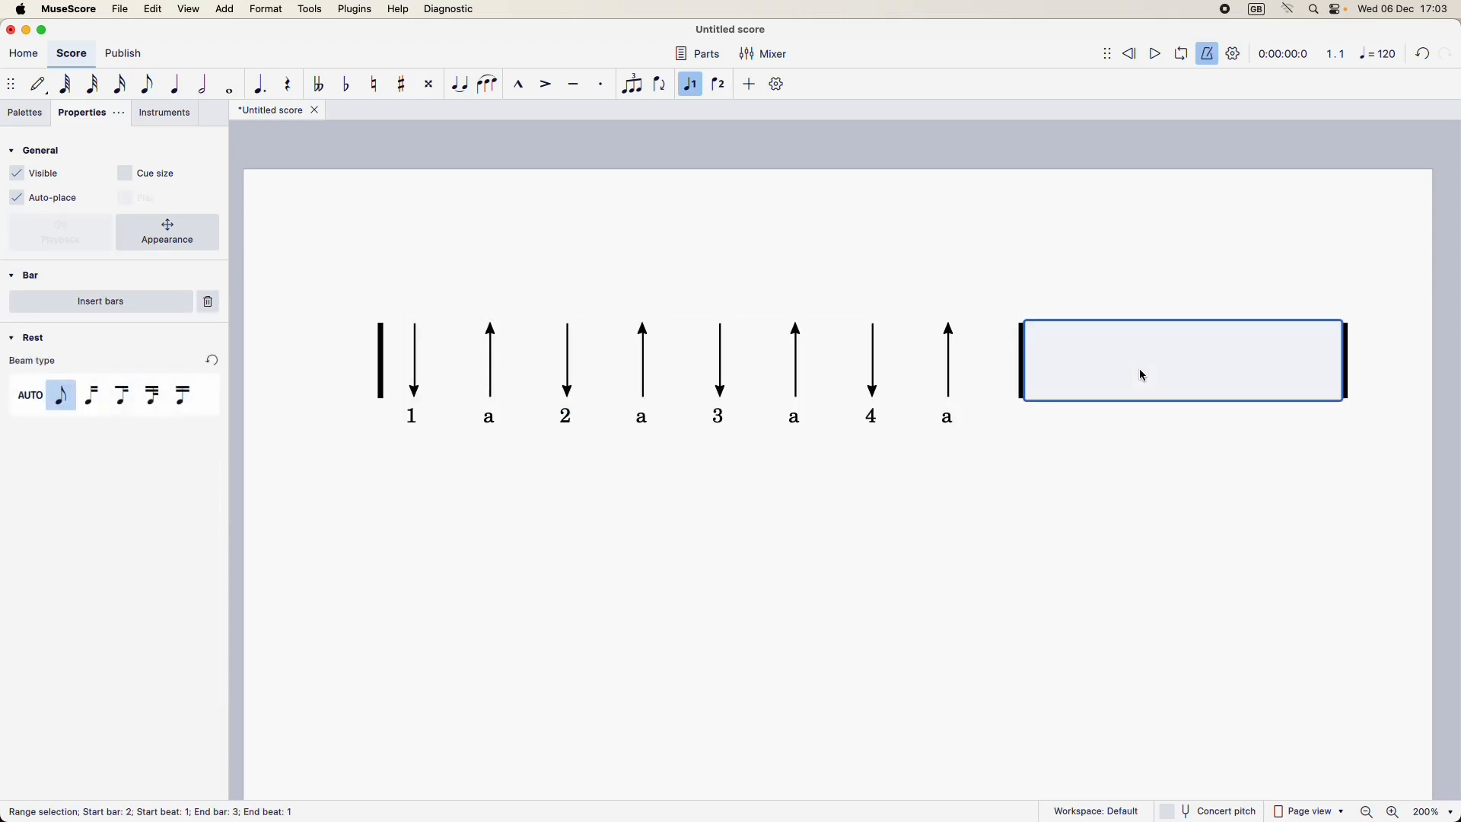
{"action": "key", "text": "super+v"}
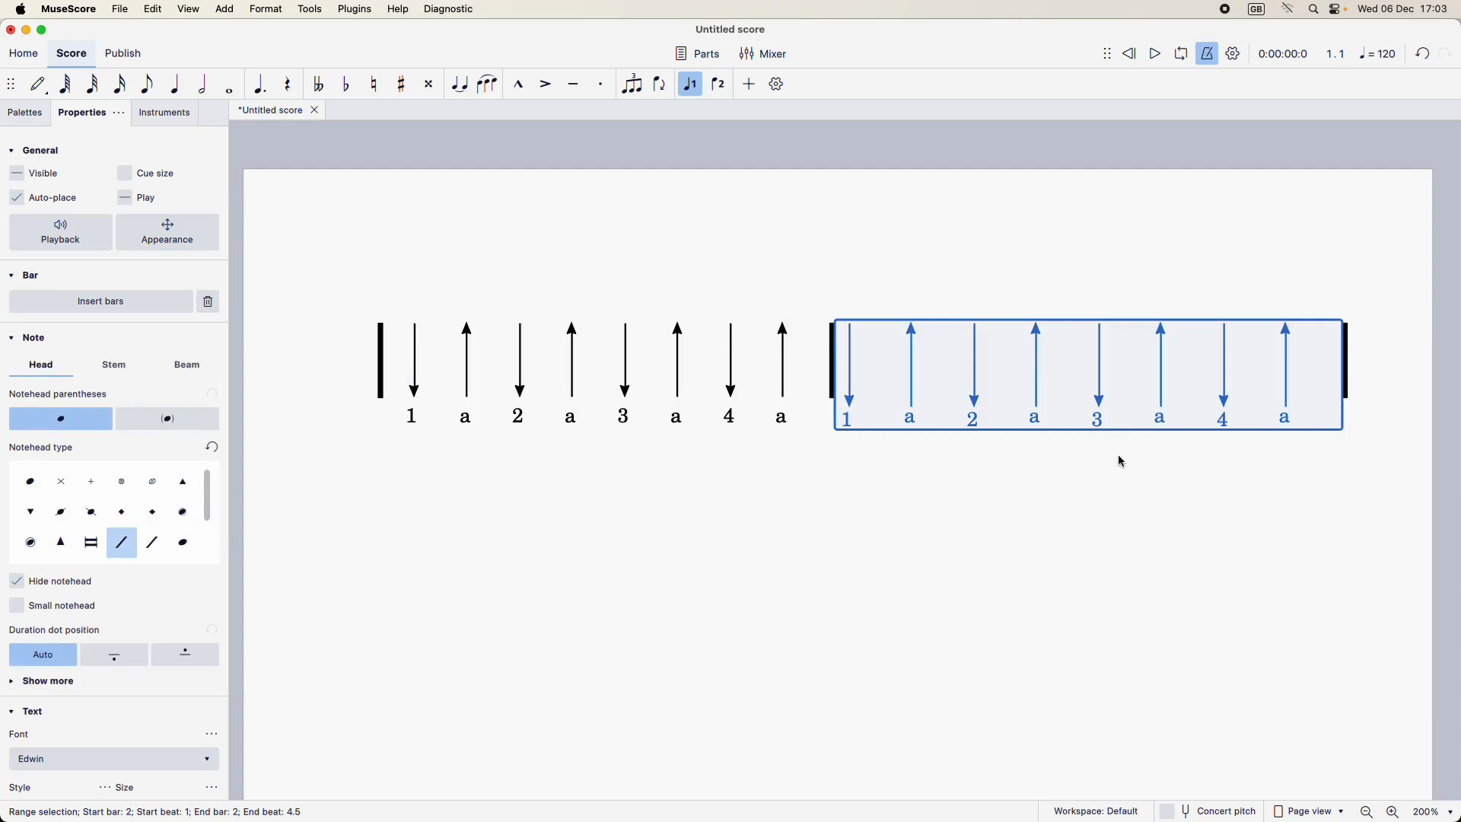
{"action": "left_click", "coordinate": [1086, 563]}
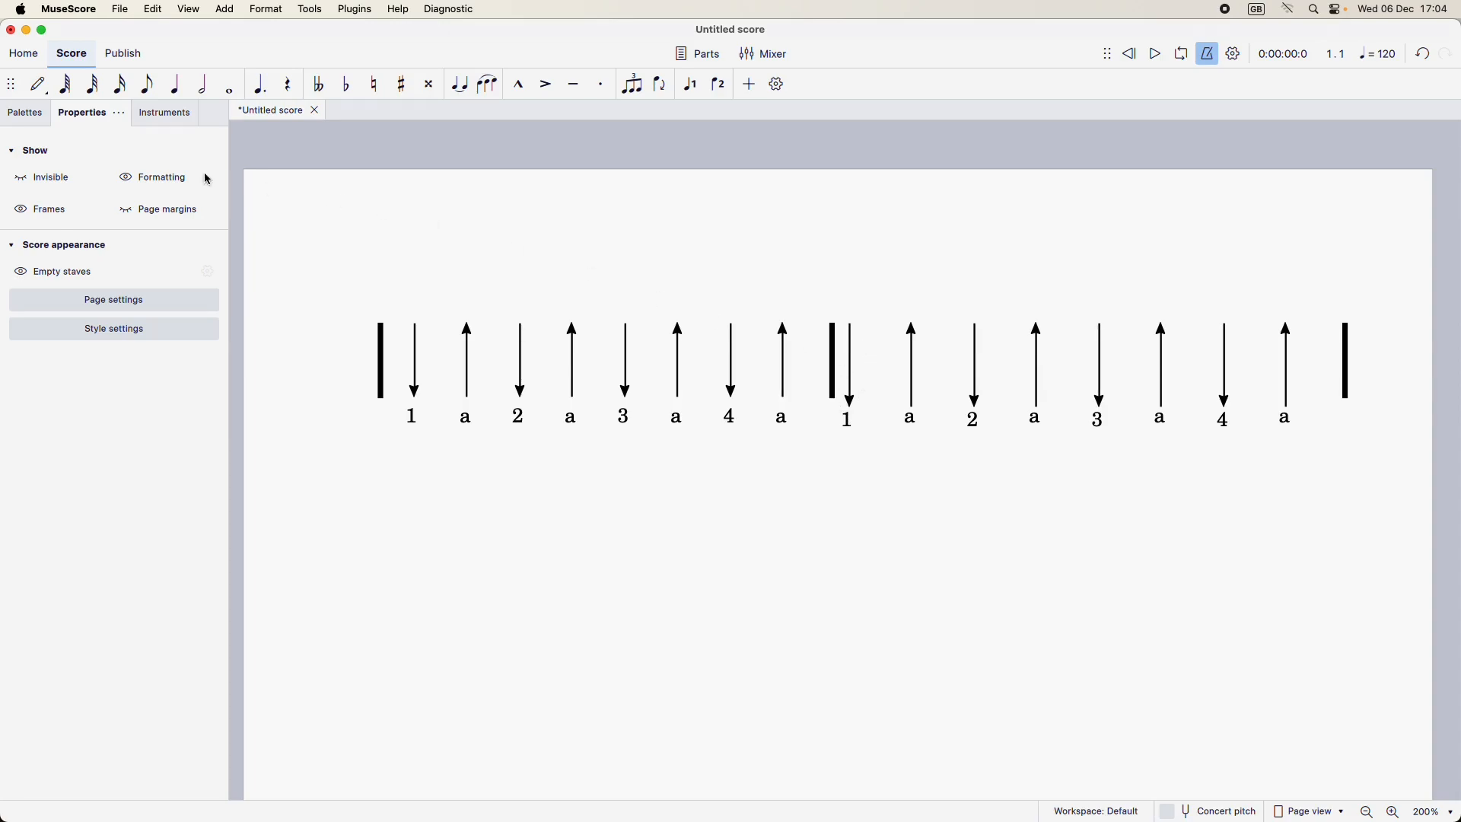
Step: Show invisible elements, set the leading space of the second bar's first slash to 3, and hide invisible elements again
{"action": "left_click", "coordinate": [52, 177]}
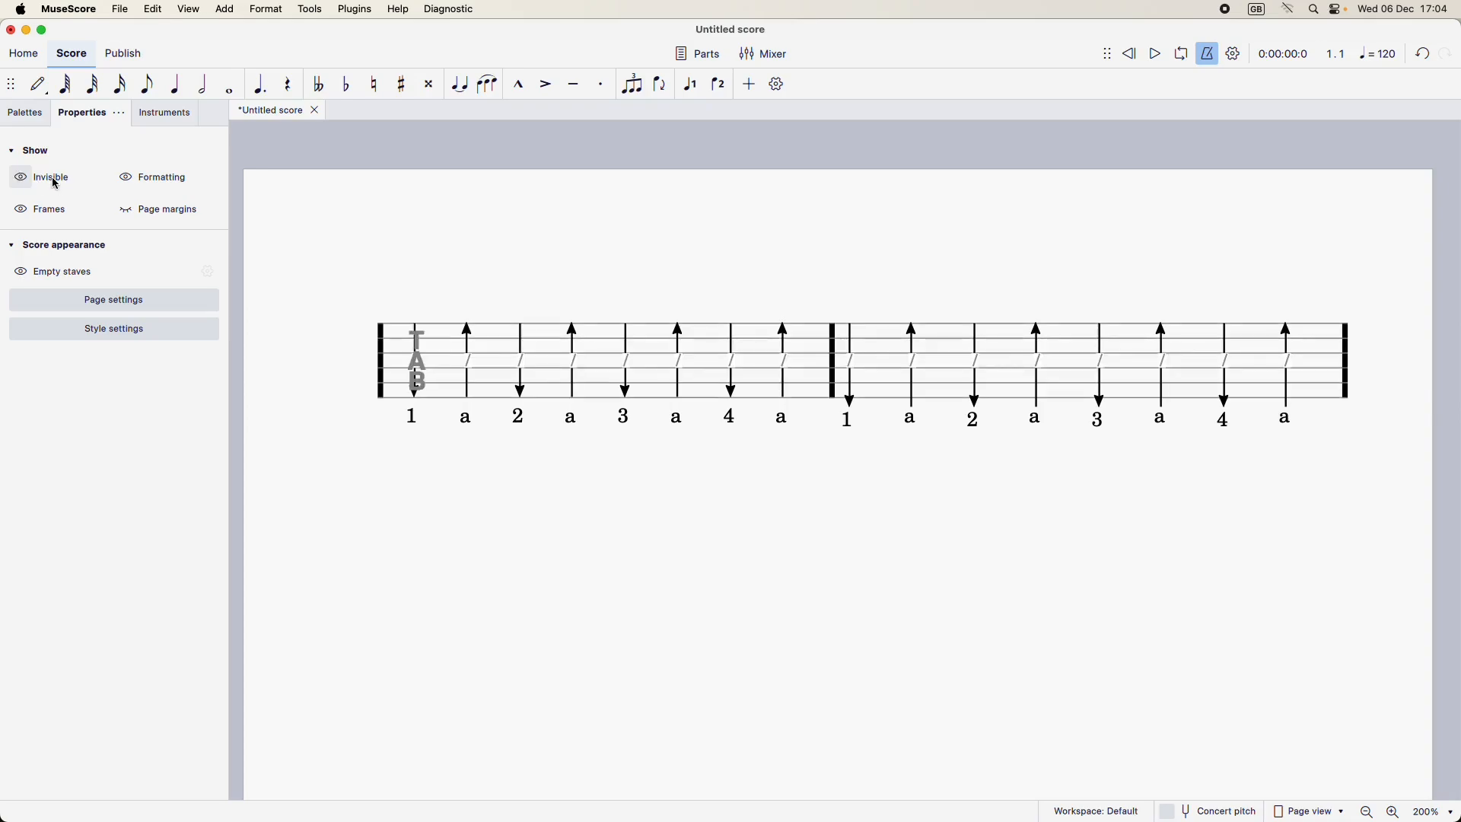
{"action": "left_click", "coordinate": [855, 366]}
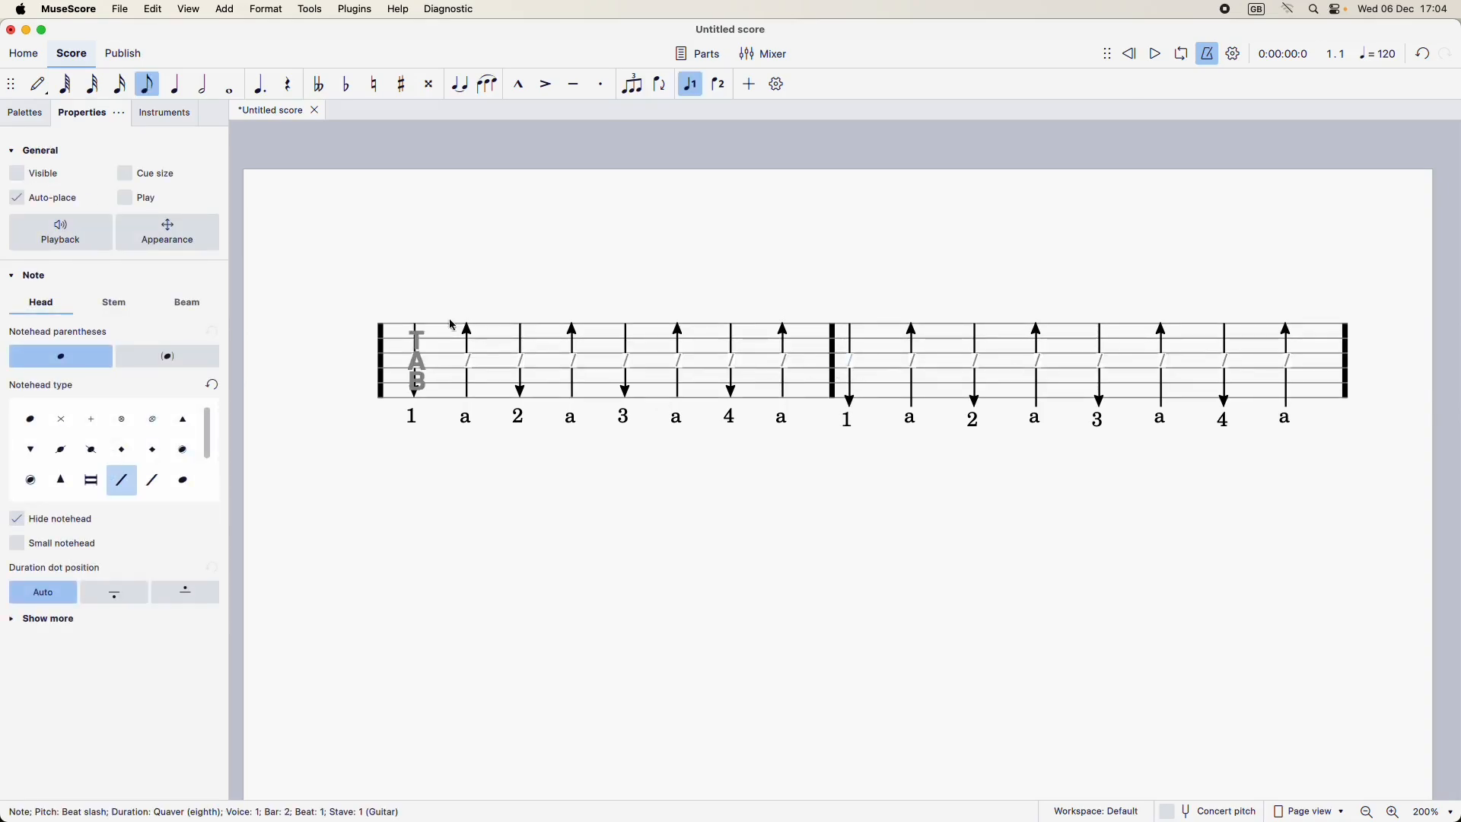
{"action": "left_click", "coordinate": [166, 237]}
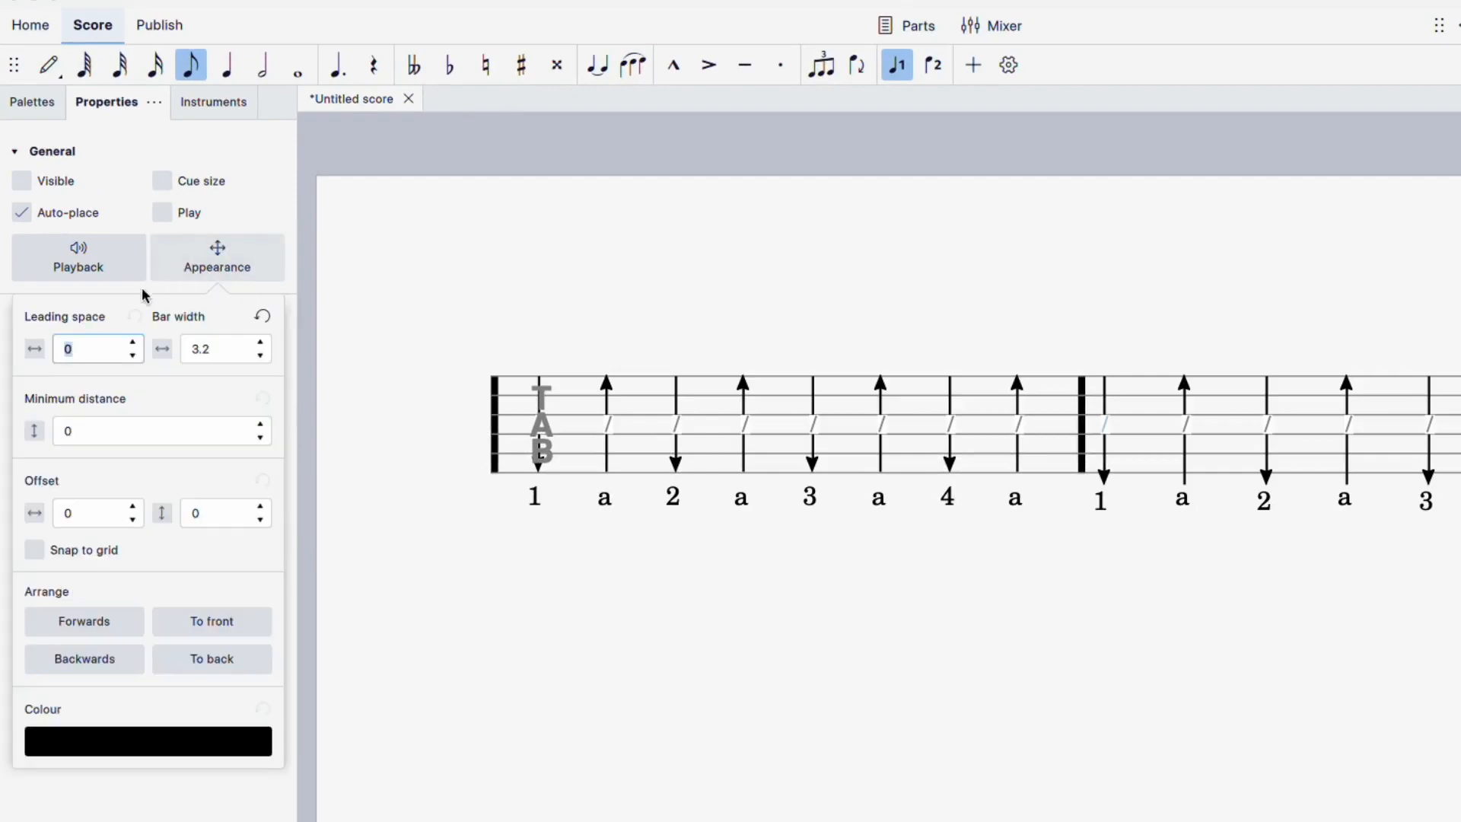
{"action": "left_click", "coordinate": [135, 343]}
{"action": "left_click", "coordinate": [135, 343]}
{"action": "left_click", "coordinate": [135, 343]}
{"action": "left_click", "coordinate": [135, 343]}
{"action": "left_click", "coordinate": [135, 343]}
{"action": "left_click", "coordinate": [135, 343]}
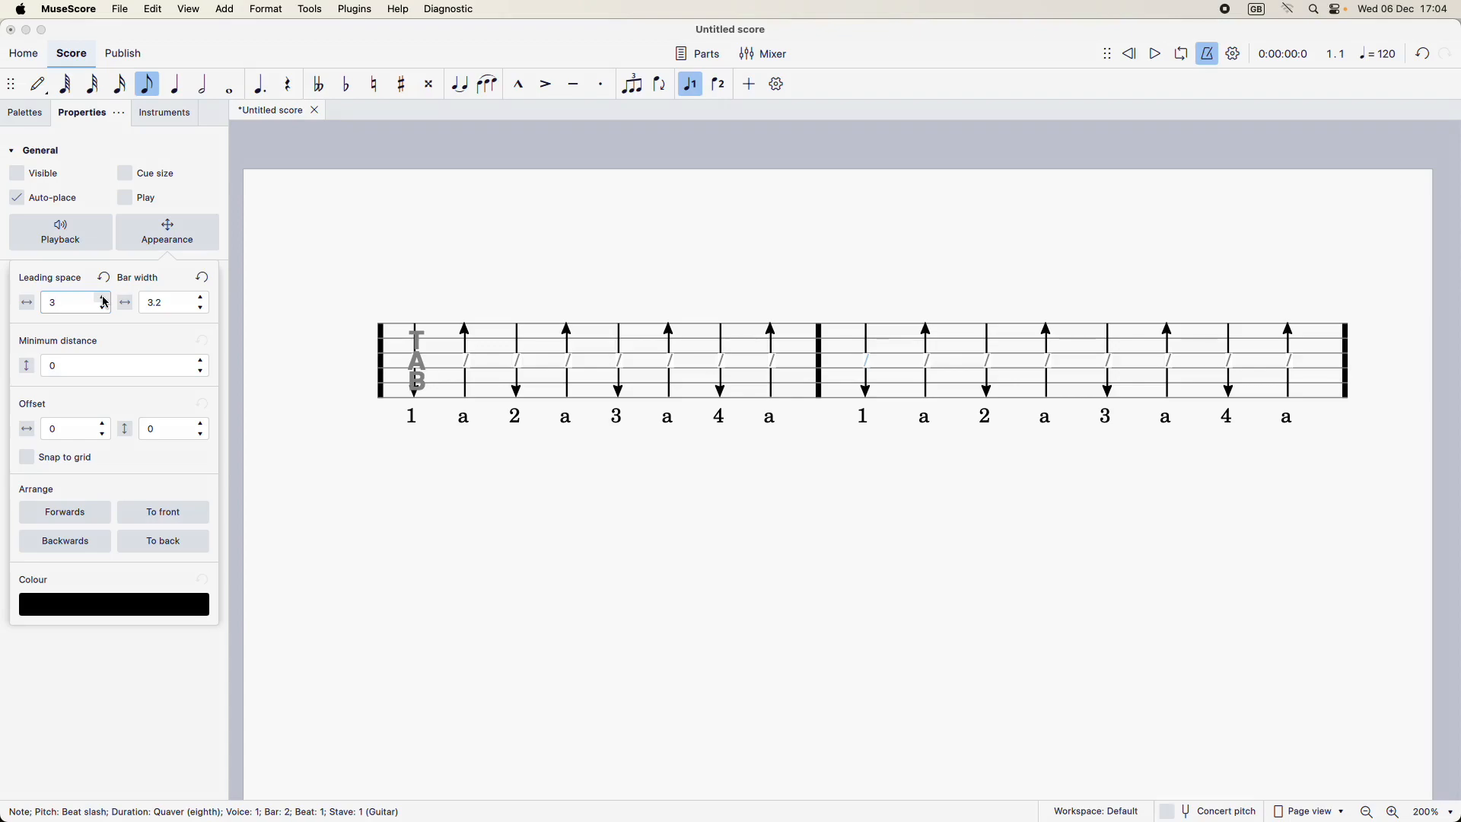
{"action": "left_click", "coordinate": [380, 234]}
{"action": "left_click", "coordinate": [56, 185]}
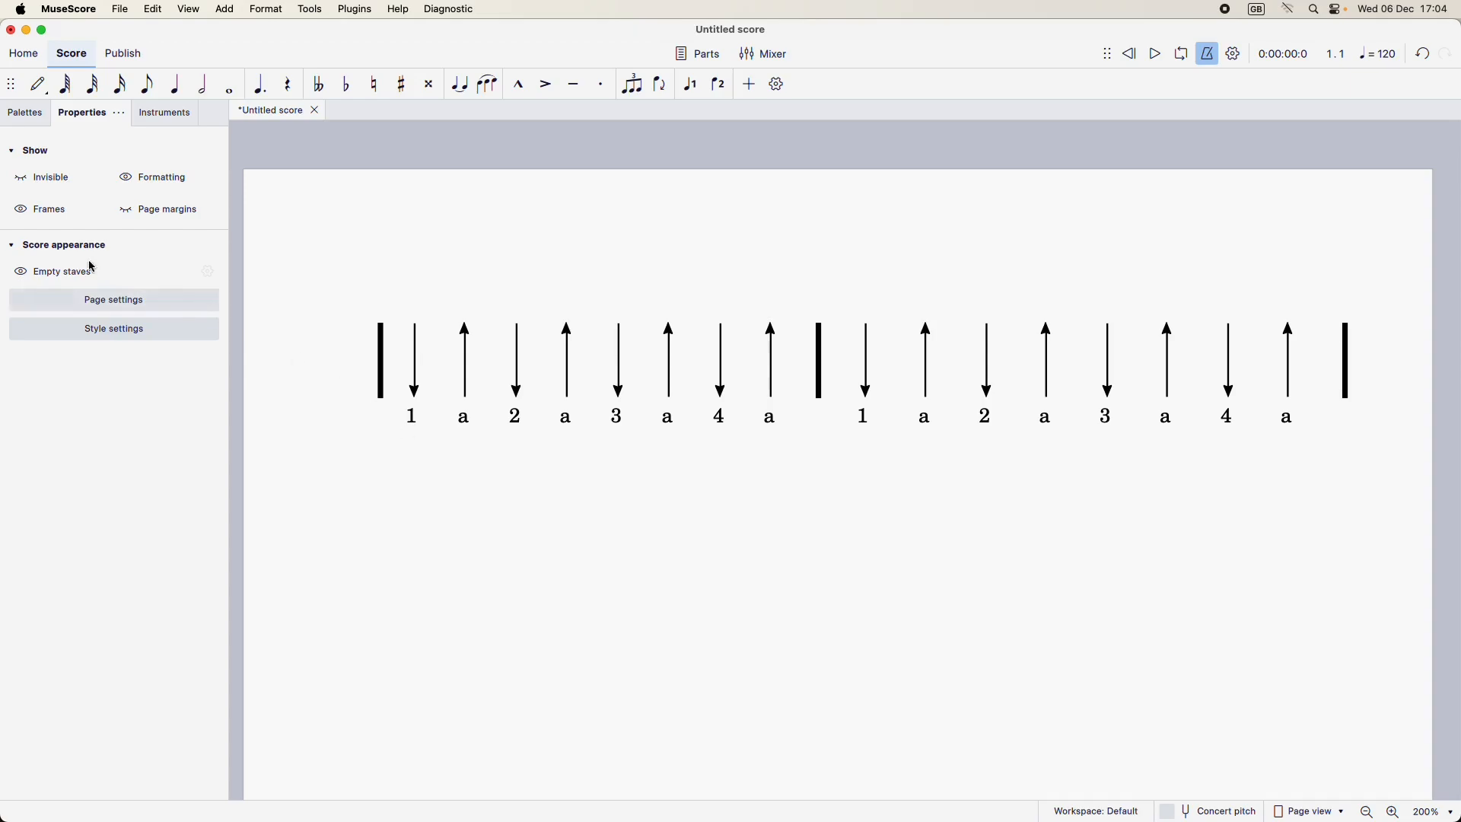
Step: Show invisible elements and send the TAB clef in the first bar to the back
{"action": "left_click", "coordinate": [55, 177]}
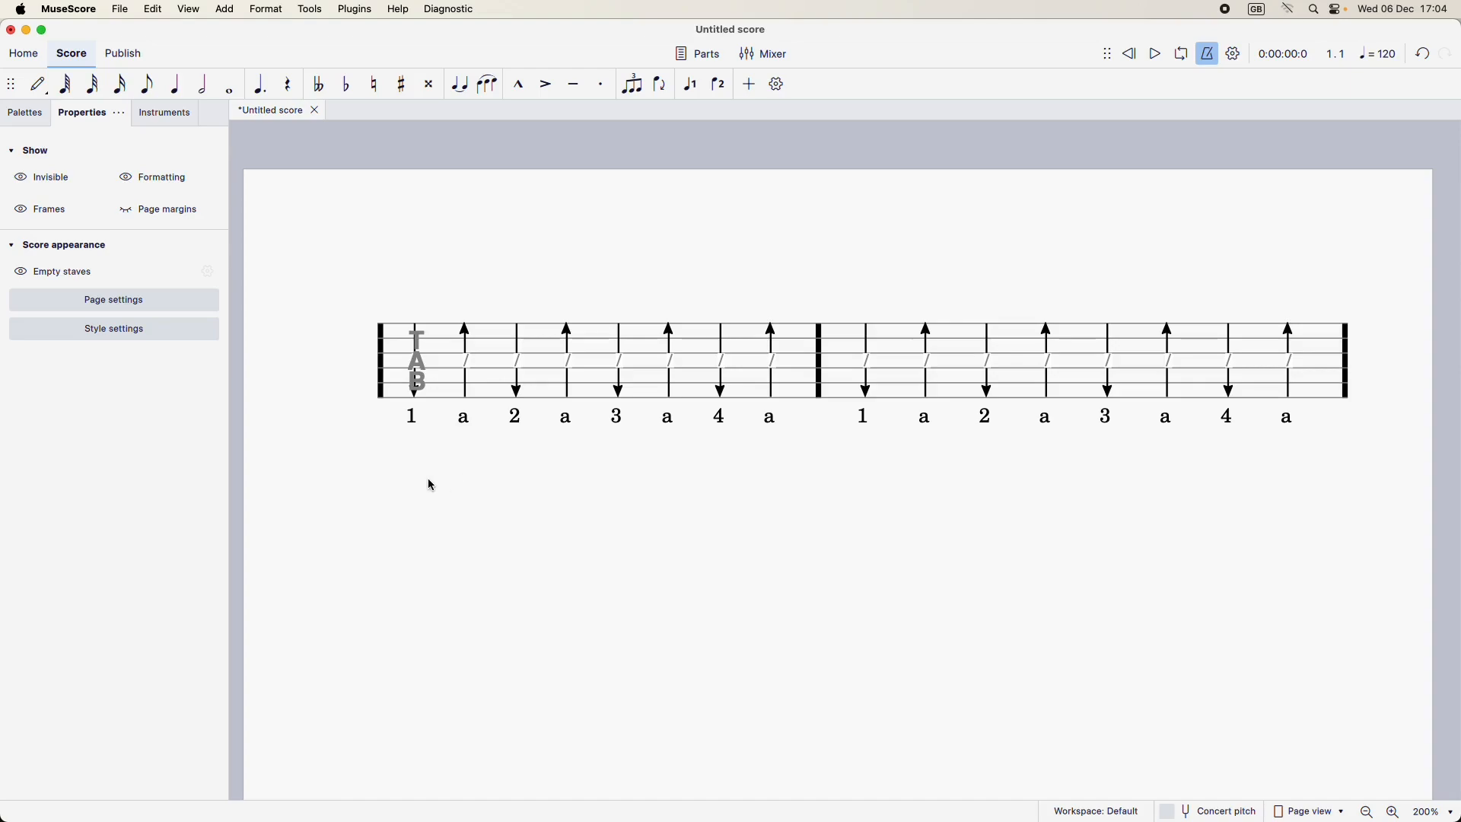
{"action": "left_click", "coordinate": [422, 370]}
{"action": "left_click", "coordinate": [172, 242]}
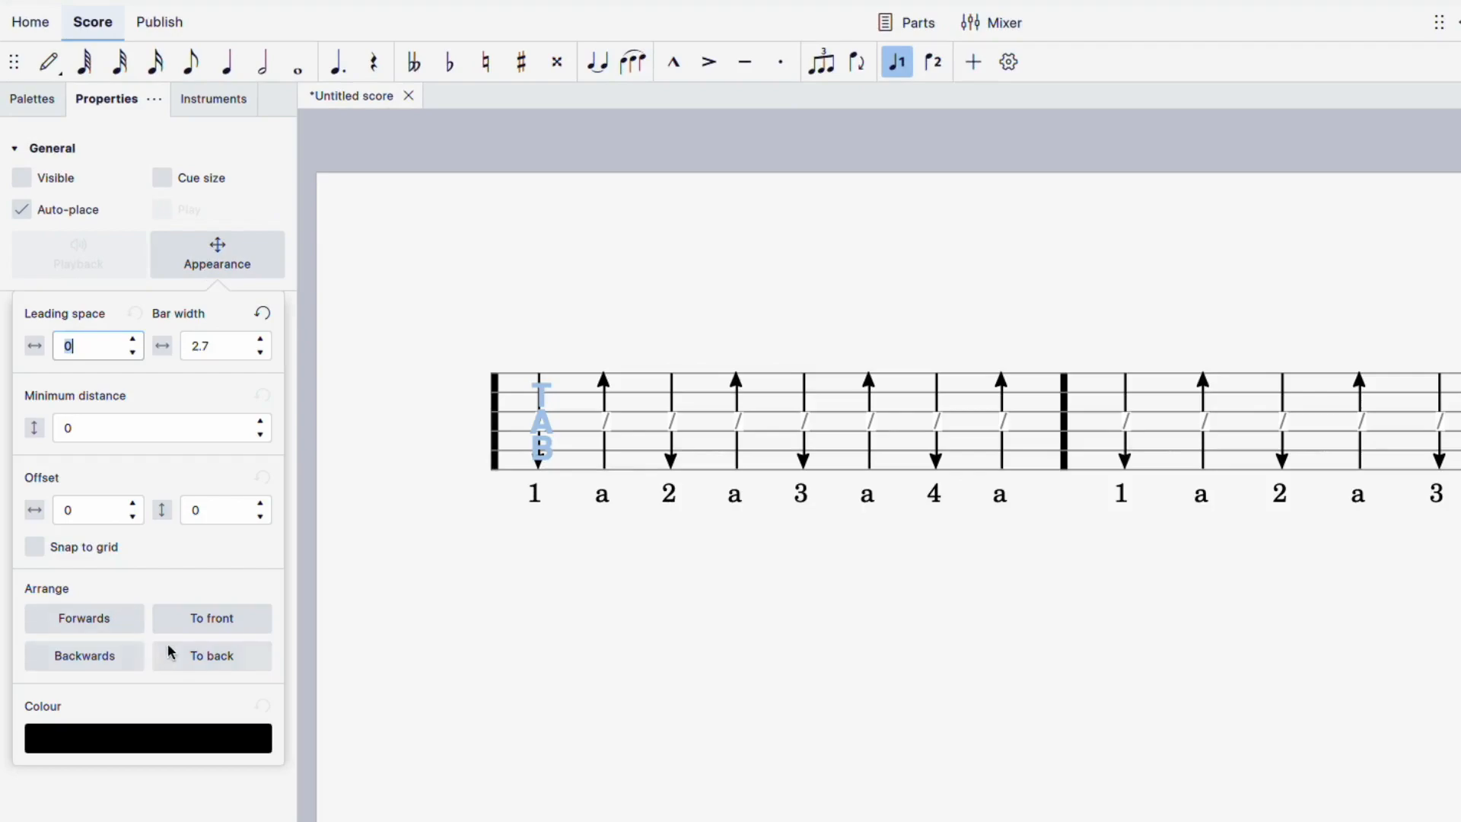
{"action": "left_click", "coordinate": [224, 659]}
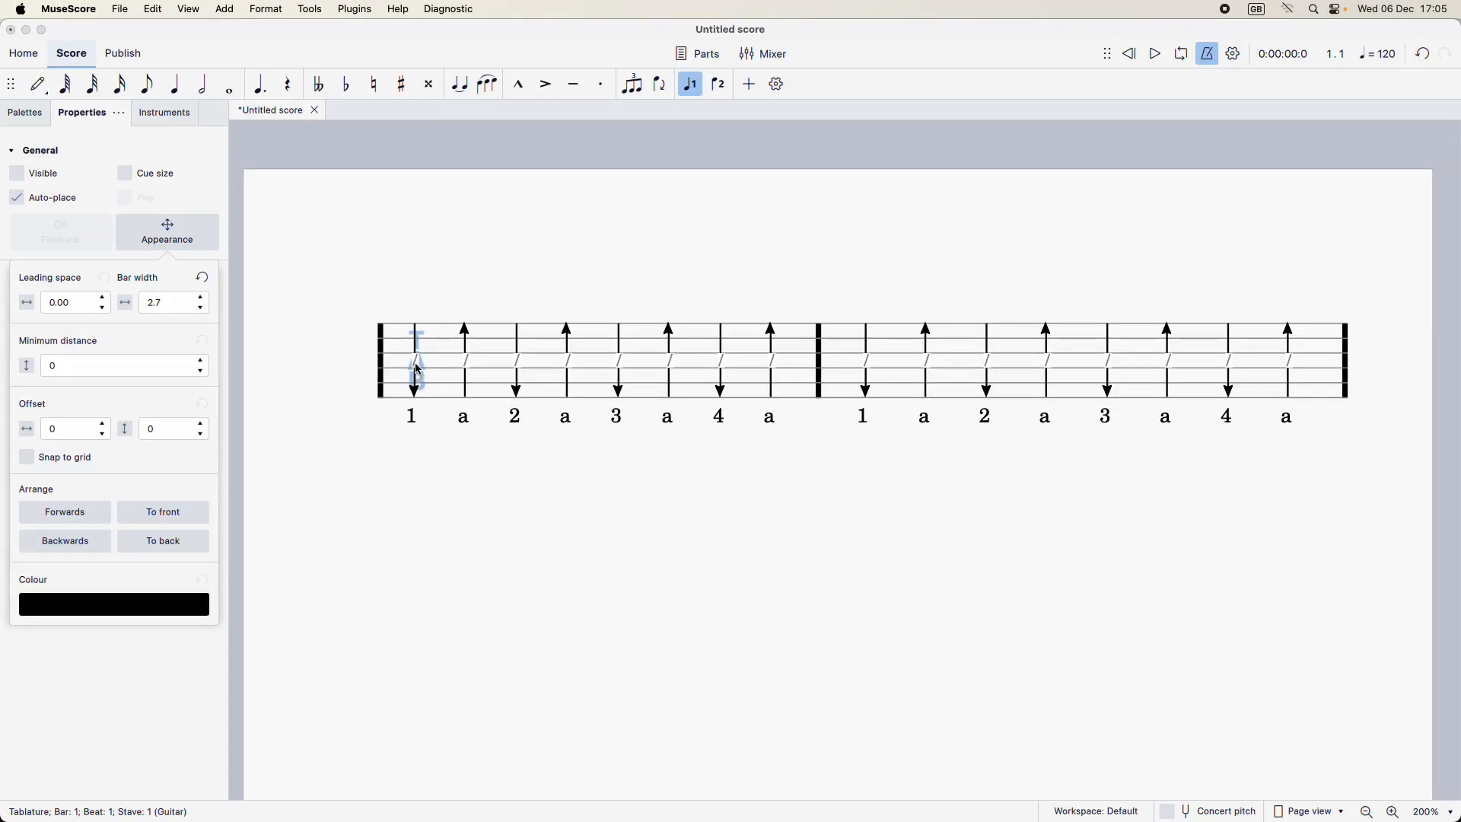
Step: Add a C chord fretboard diagram to the first slash of the first bar
{"action": "left_click", "coordinate": [417, 369]}
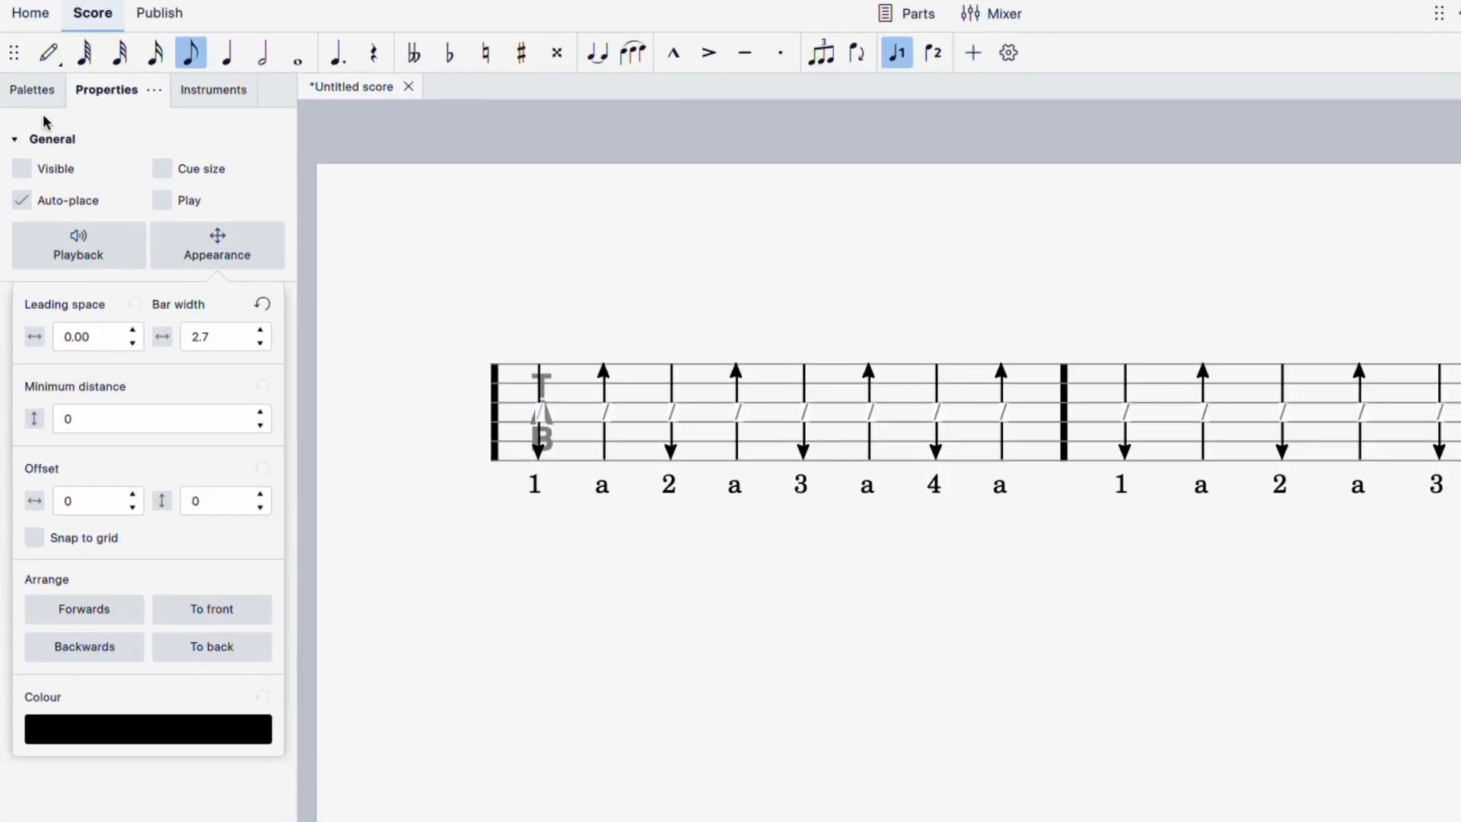
{"action": "left_click", "coordinate": [22, 120]}
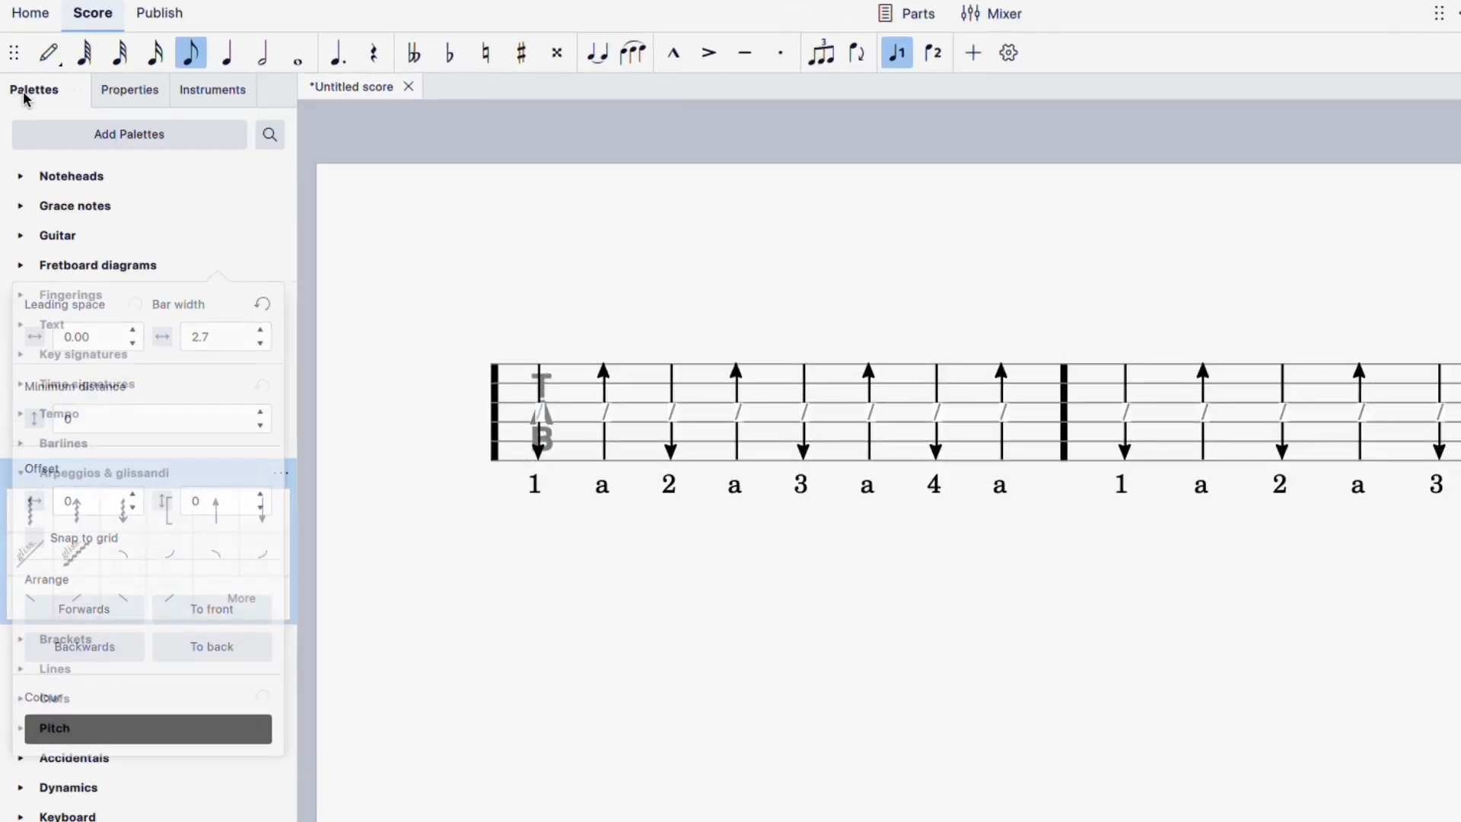
{"action": "left_click", "coordinate": [47, 271]}
{"action": "left_click", "coordinate": [26, 306]}
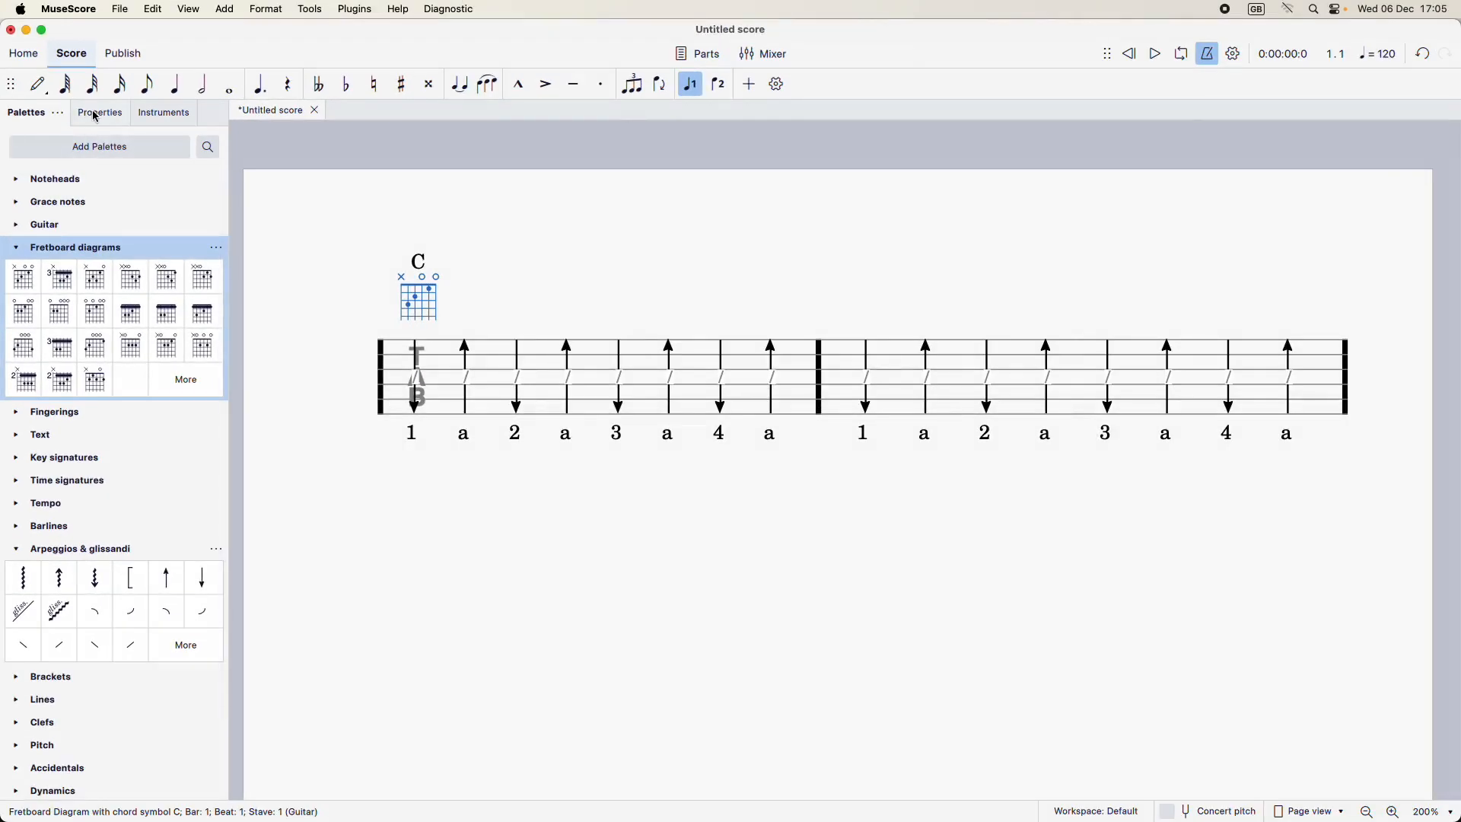
Step: Enlarge the C fretboard diagram by raising its scale percentage, and hide invisible elements
{"action": "left_click", "coordinate": [95, 116]}
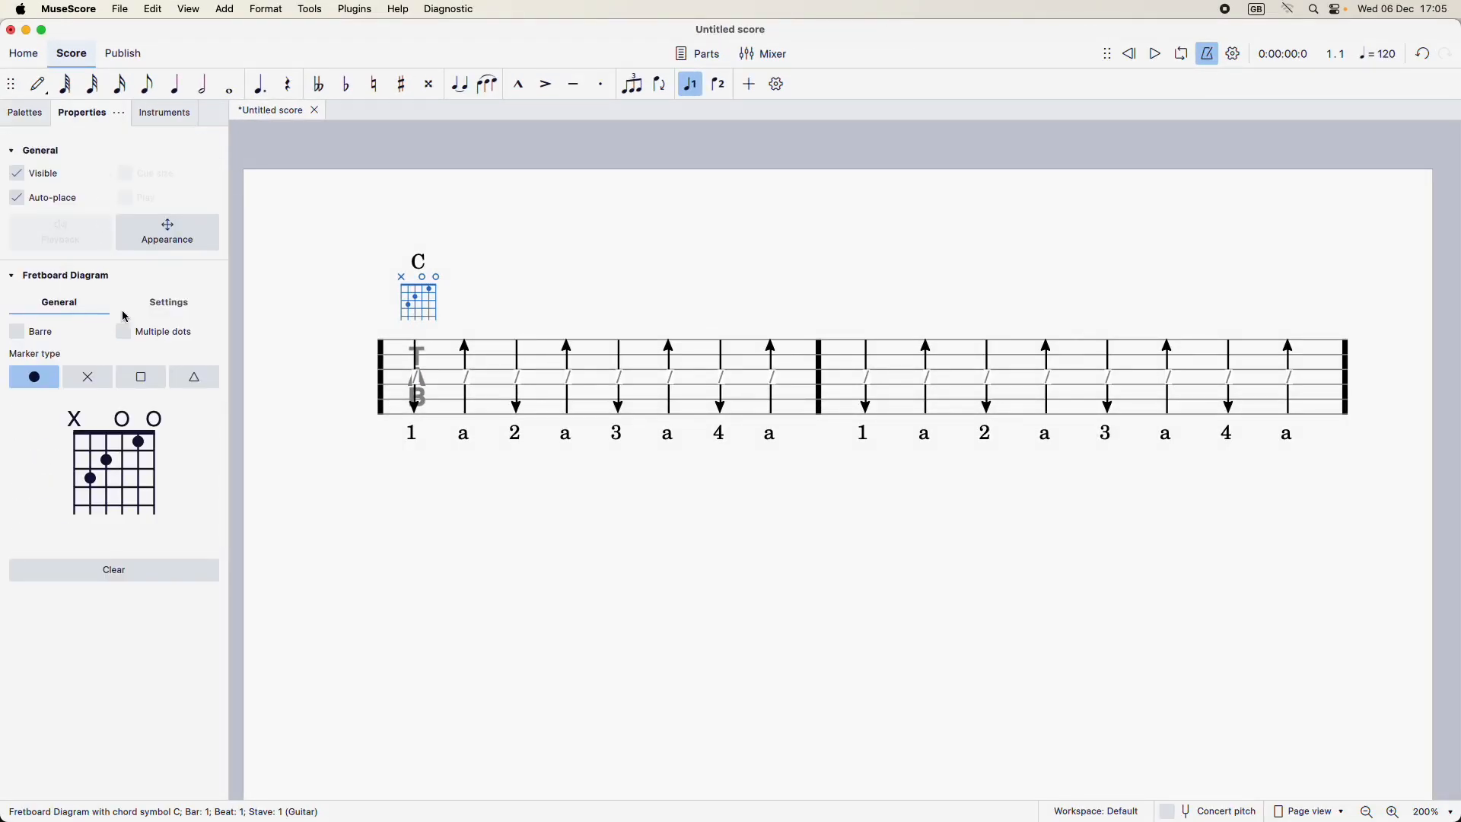
{"action": "left_click", "coordinate": [171, 306]}
{"action": "double_click", "coordinate": [28, 358]}
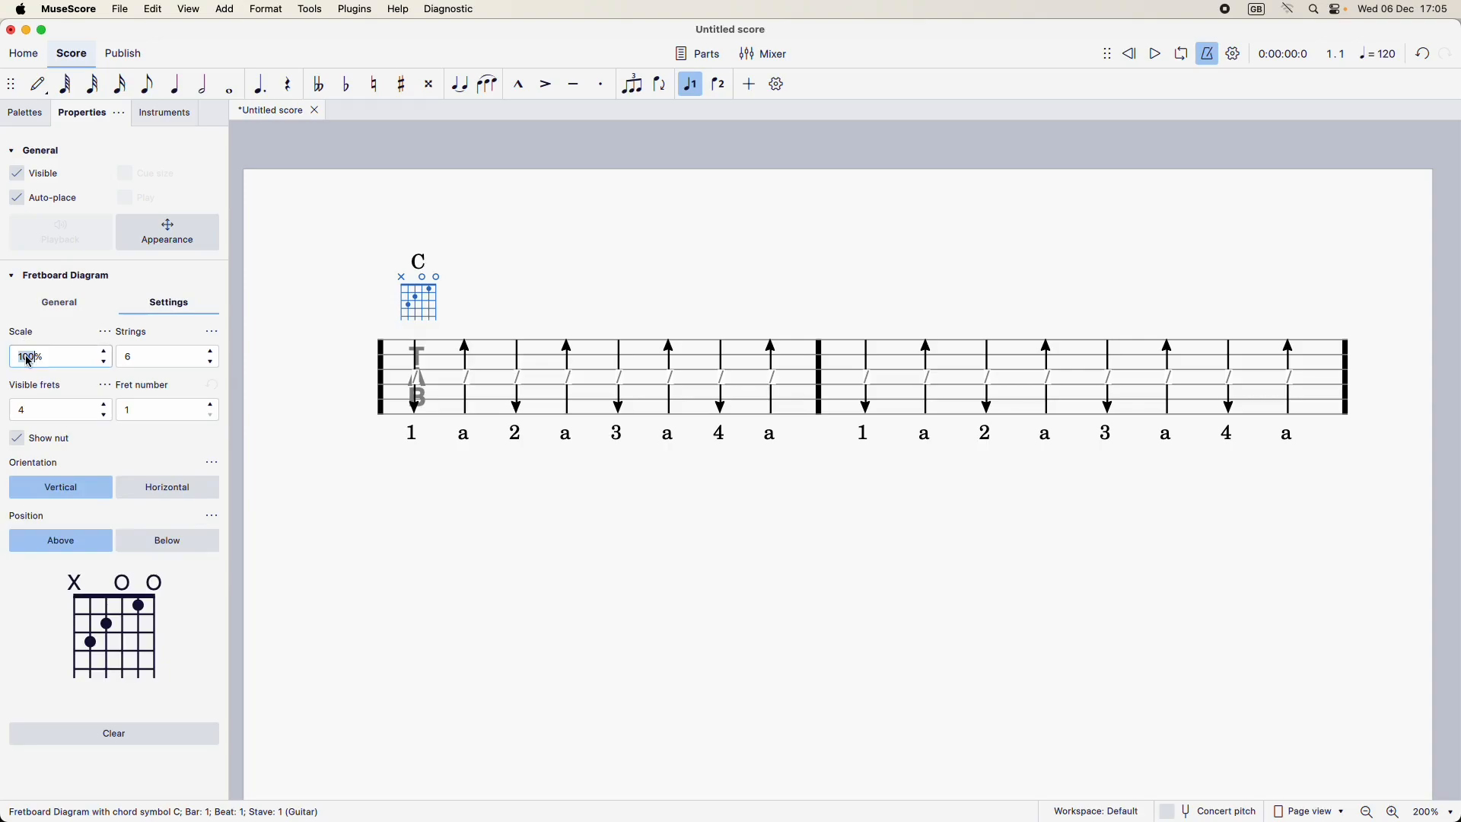
{"action": "type", "text": "15"}
{"action": "left_click", "coordinate": [588, 274]}
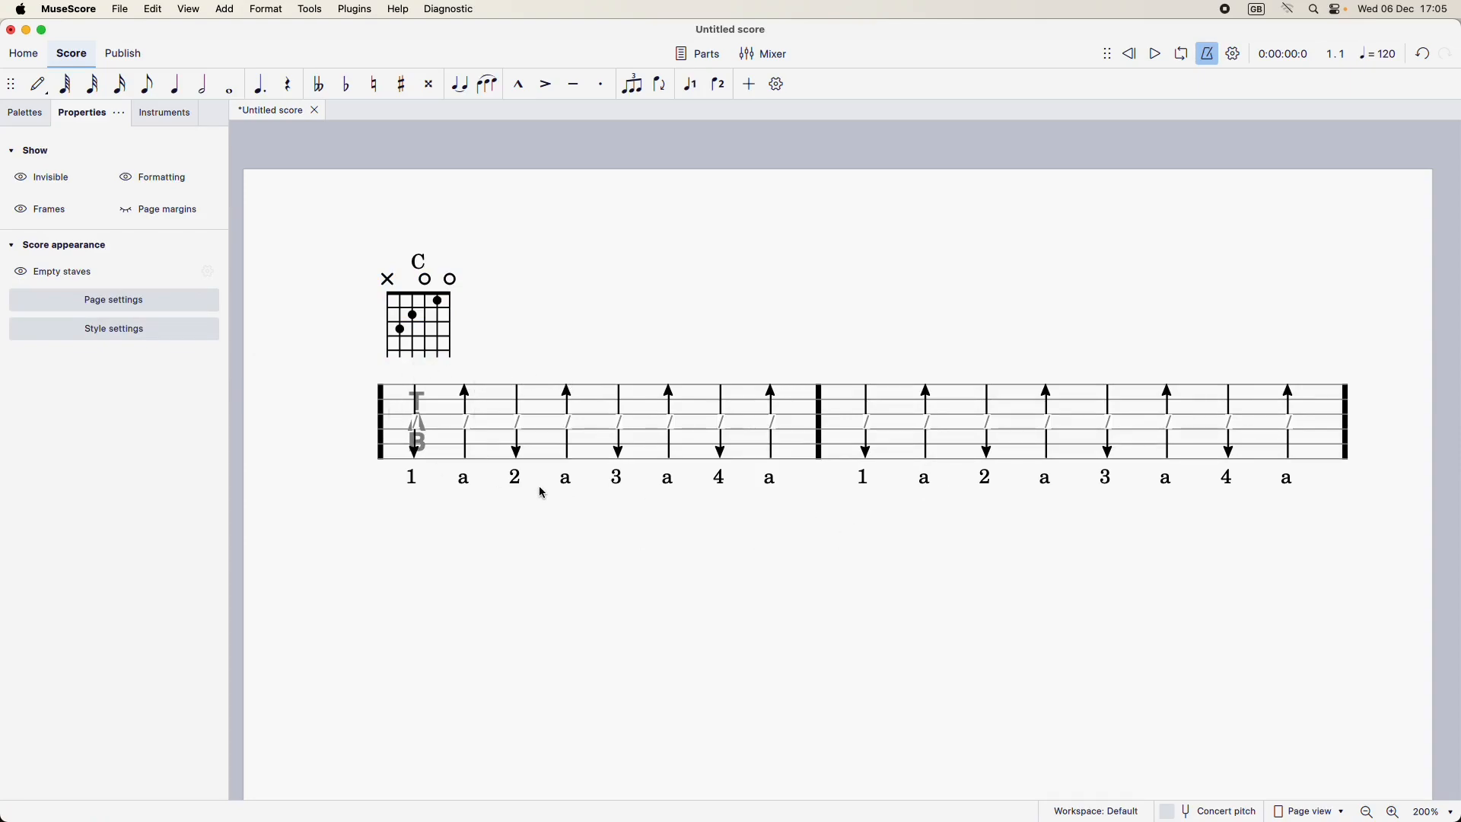
{"action": "left_click", "coordinate": [47, 180]}
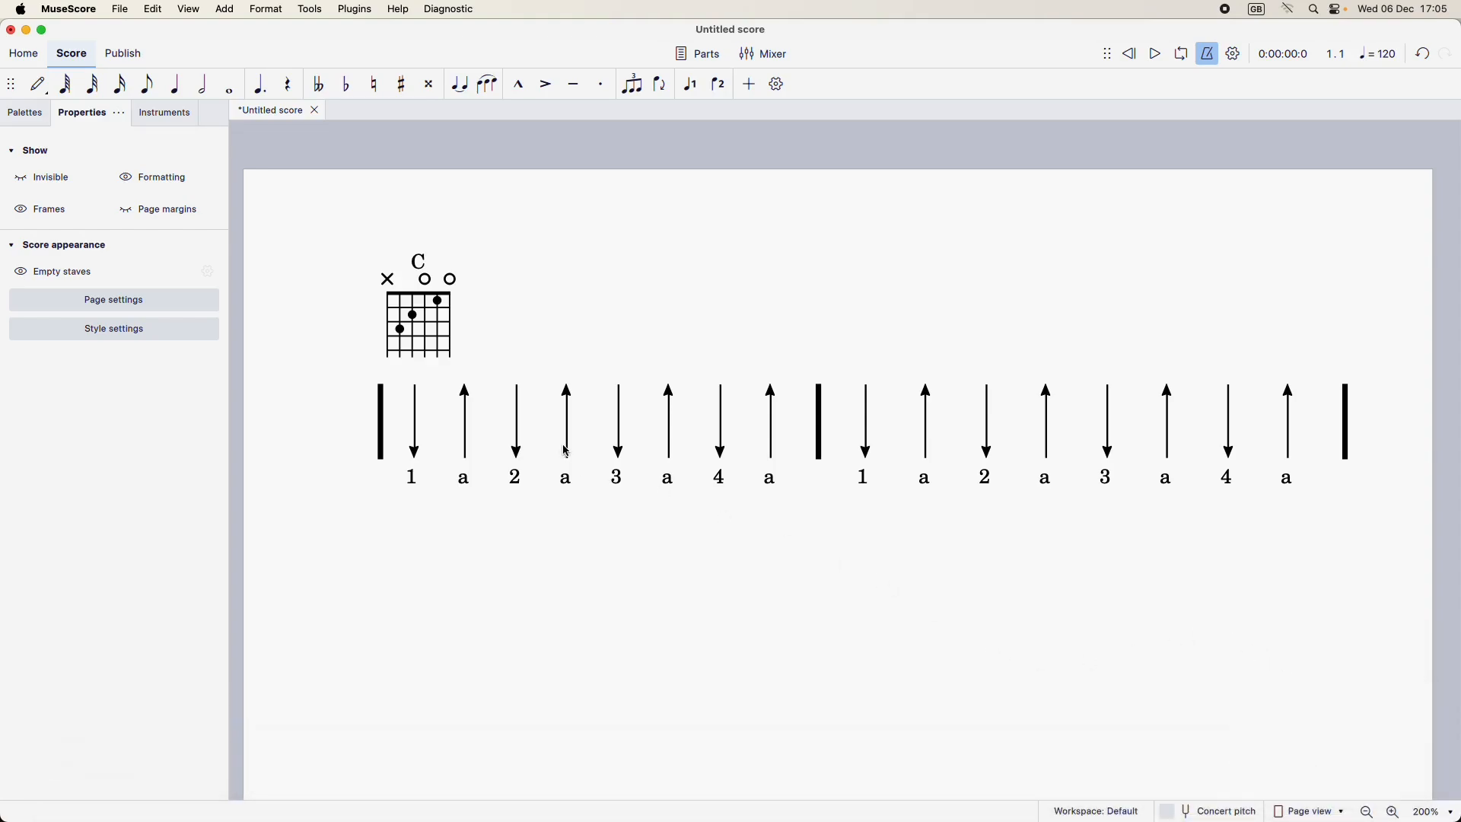
Step: Colour the up arrow after beat 1 and the down arrow on beat 3 Silver in both bars
{"action": "left_click", "coordinate": [466, 423]}
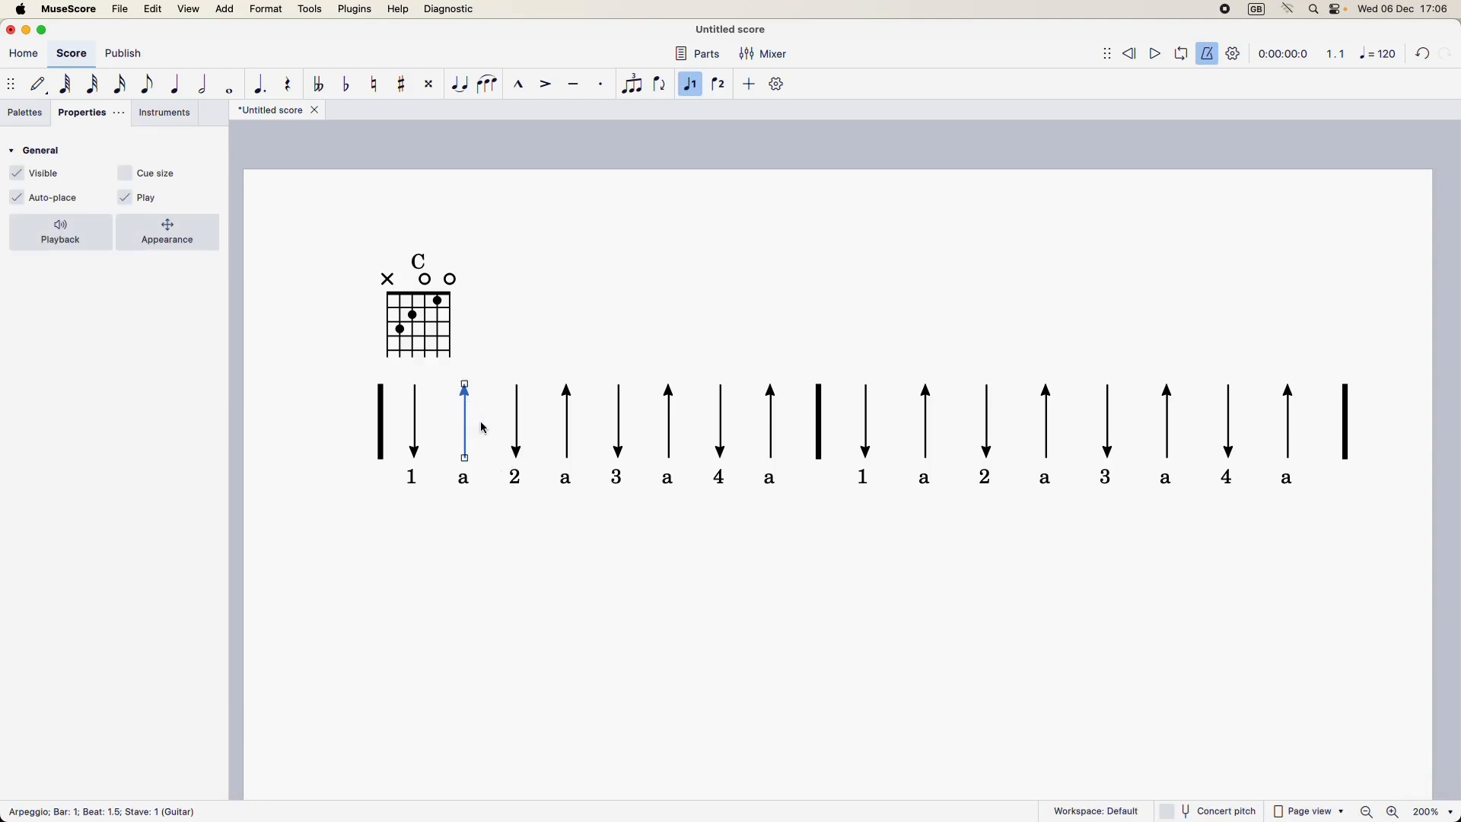
{"action": "left_click", "coordinate": [620, 423], "text": "super"}
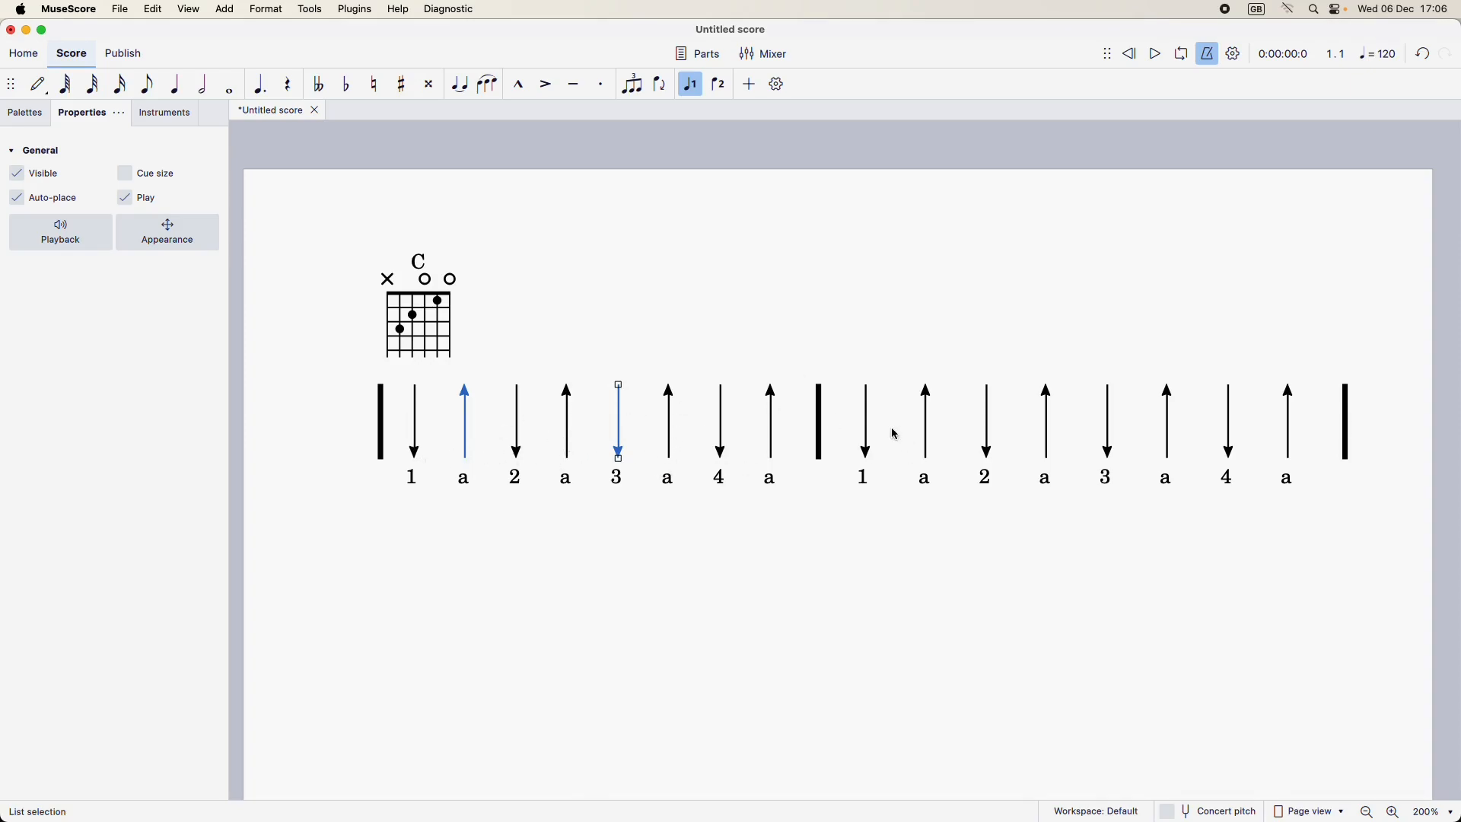
{"action": "left_click", "coordinate": [867, 424], "text": "super"}
{"action": "left_click", "coordinate": [867, 431], "text": "super"}
{"action": "left_click", "coordinate": [925, 427], "text": "super"}
{"action": "left_click", "coordinate": [1110, 446], "text": "super"}
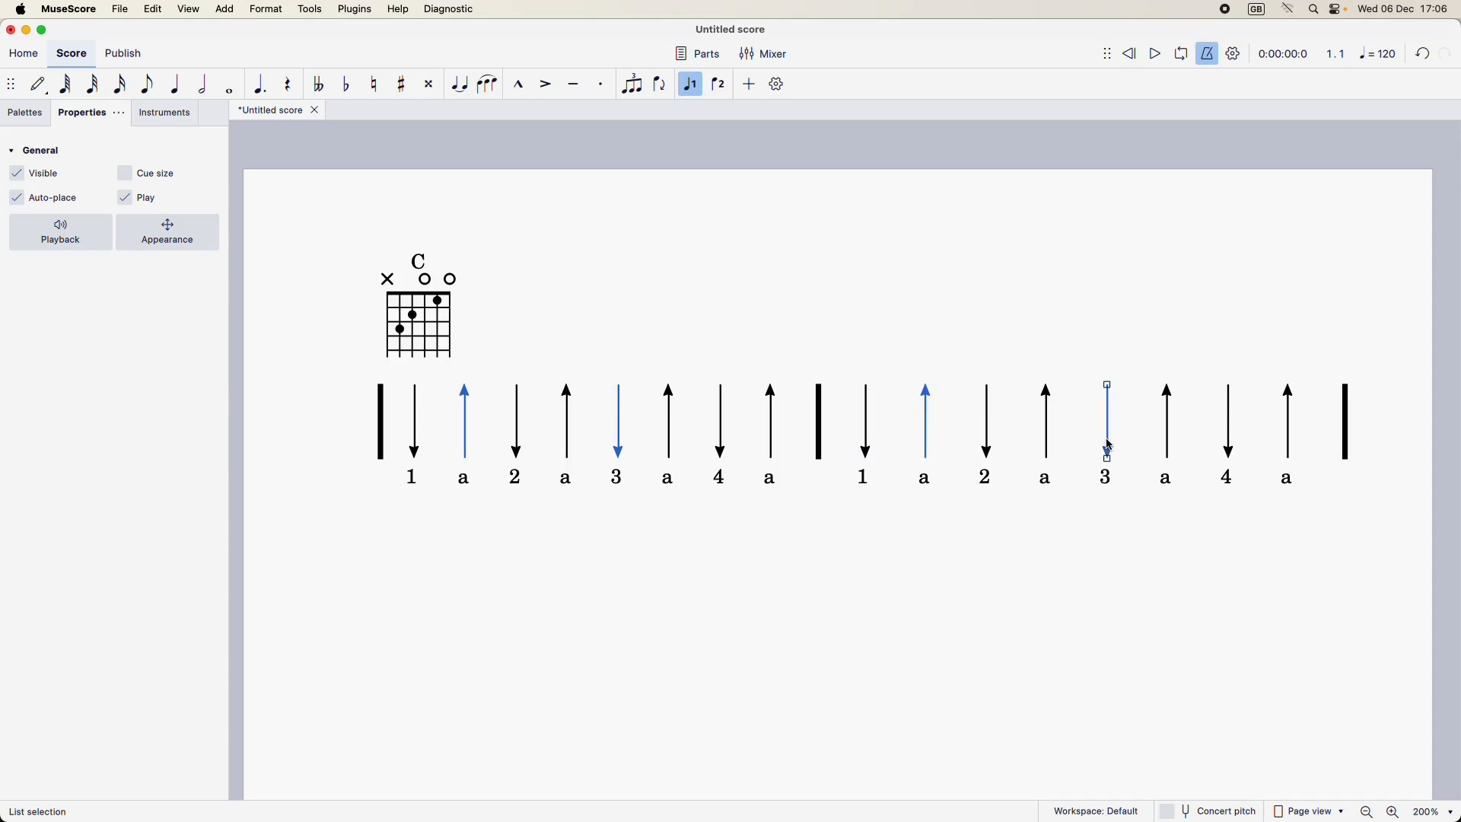
{"action": "left_click", "coordinate": [181, 233]}
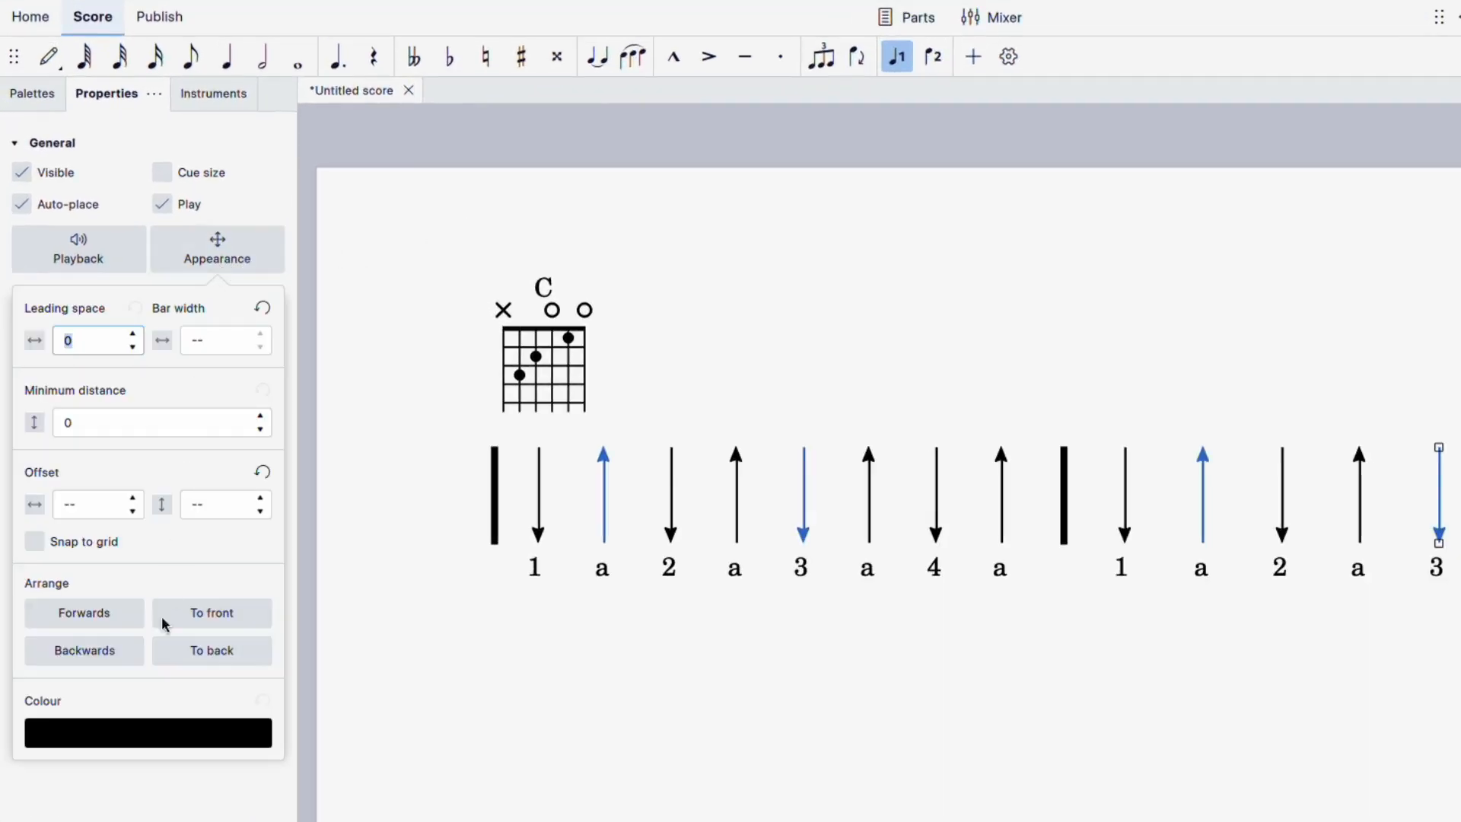
{"action": "left_click", "coordinate": [112, 737]}
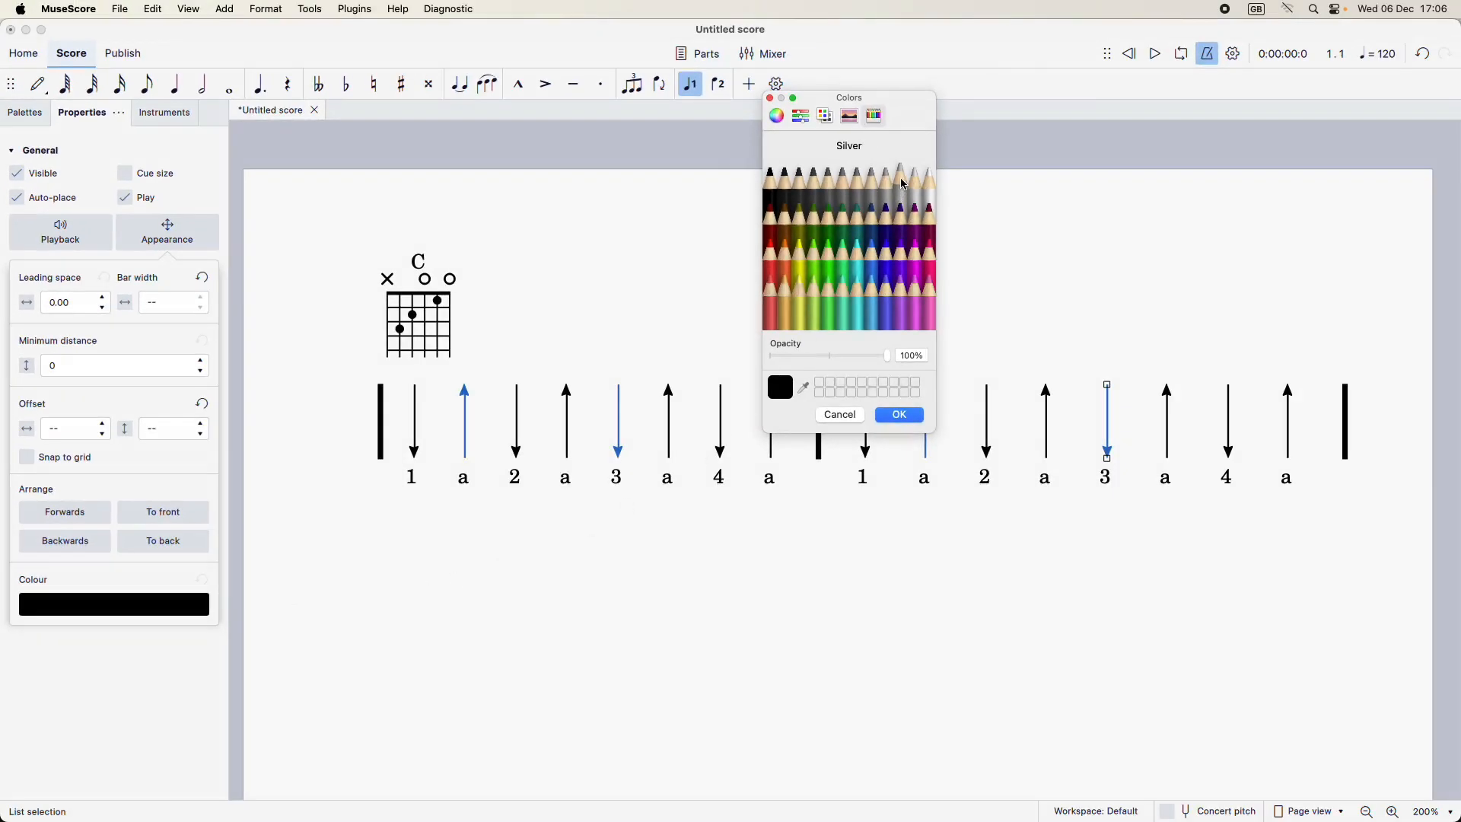
{"action": "left_click", "coordinate": [905, 185]}
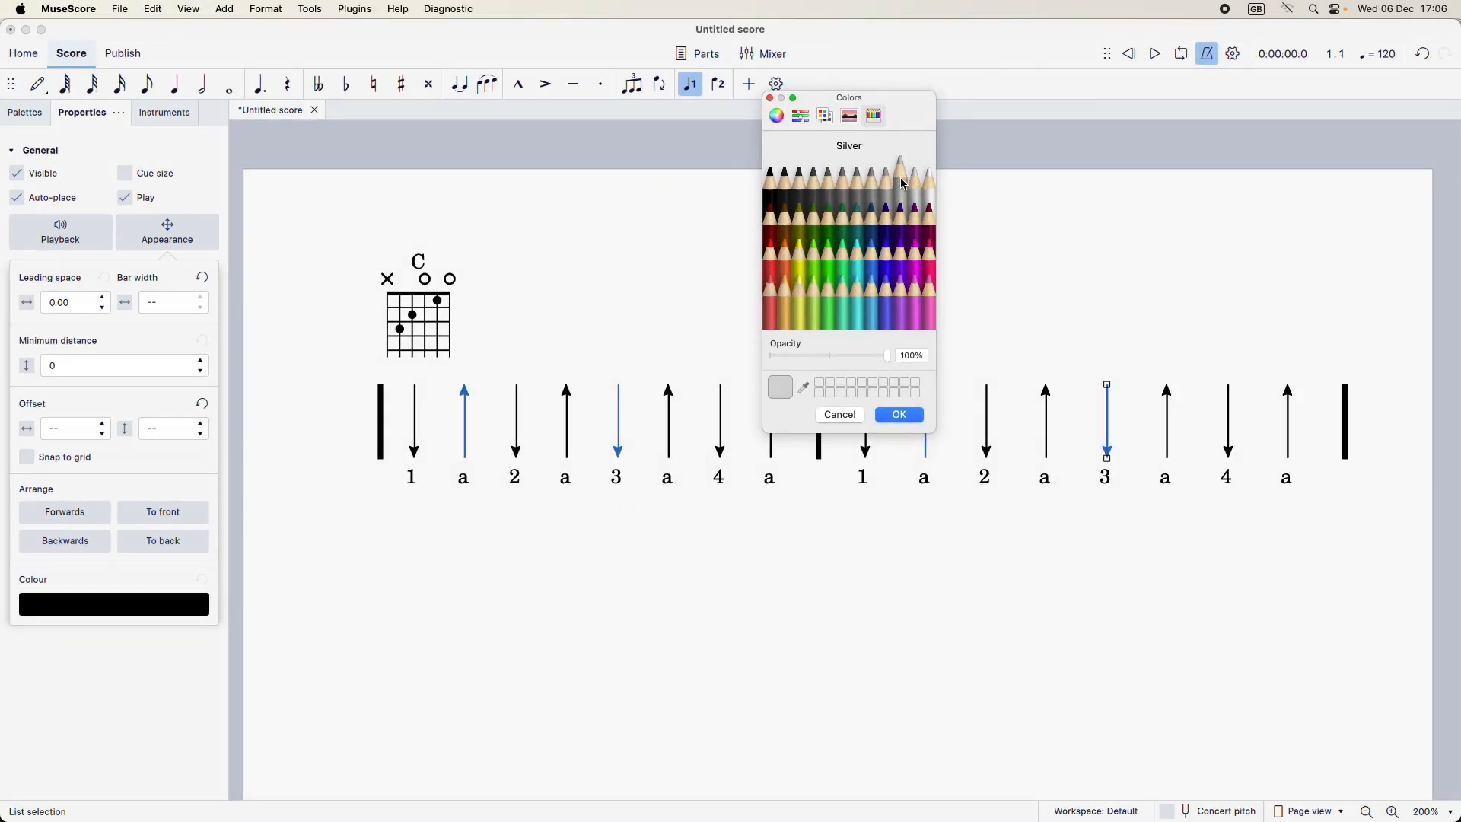
{"action": "left_click", "coordinate": [903, 421]}
{"action": "left_click", "coordinate": [837, 582]}
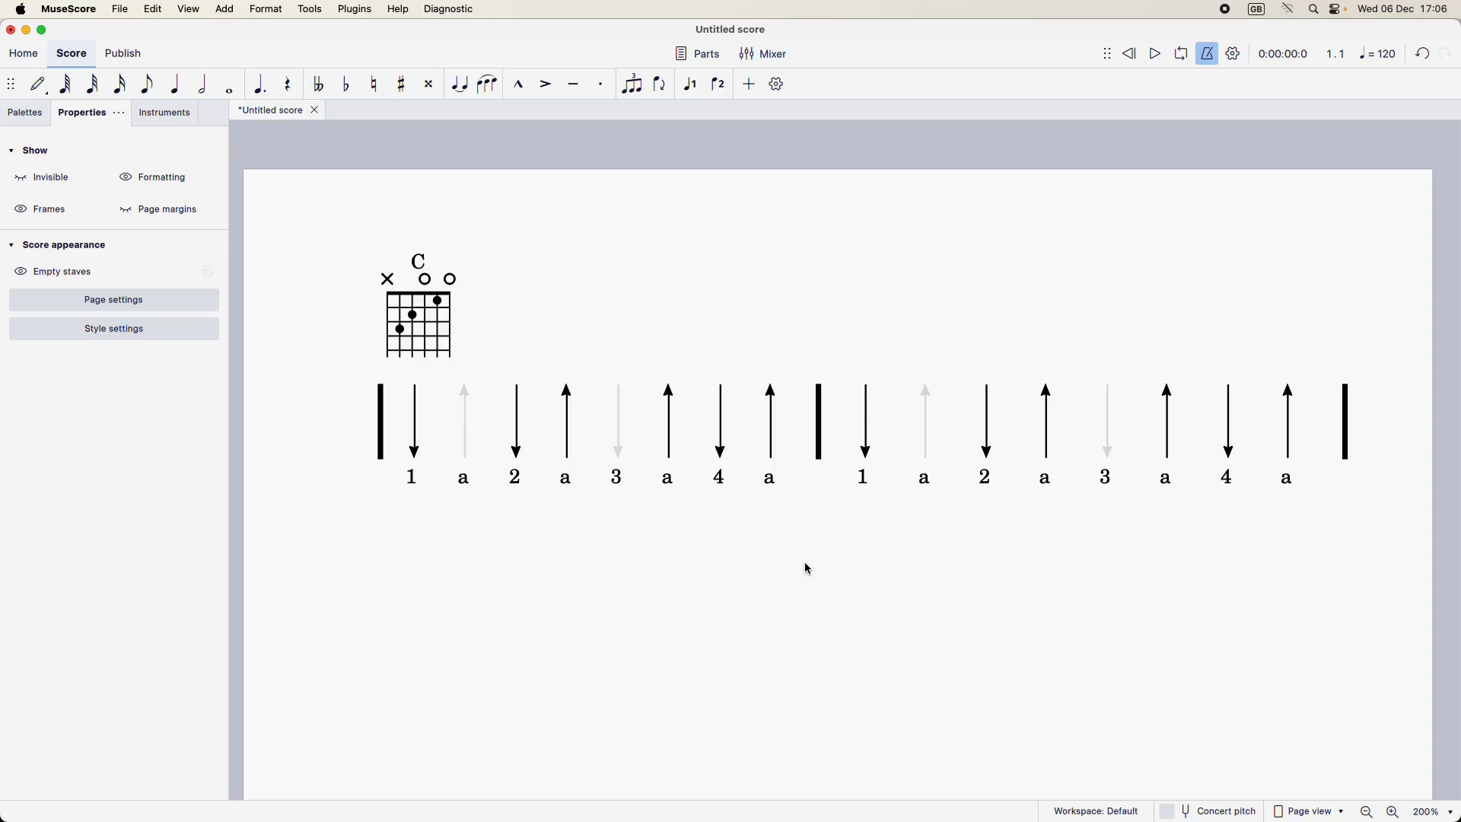
Step: Look at the score's export settings for a PDF file and leave without exporting
{"action": "left_click", "coordinate": [119, 10]}
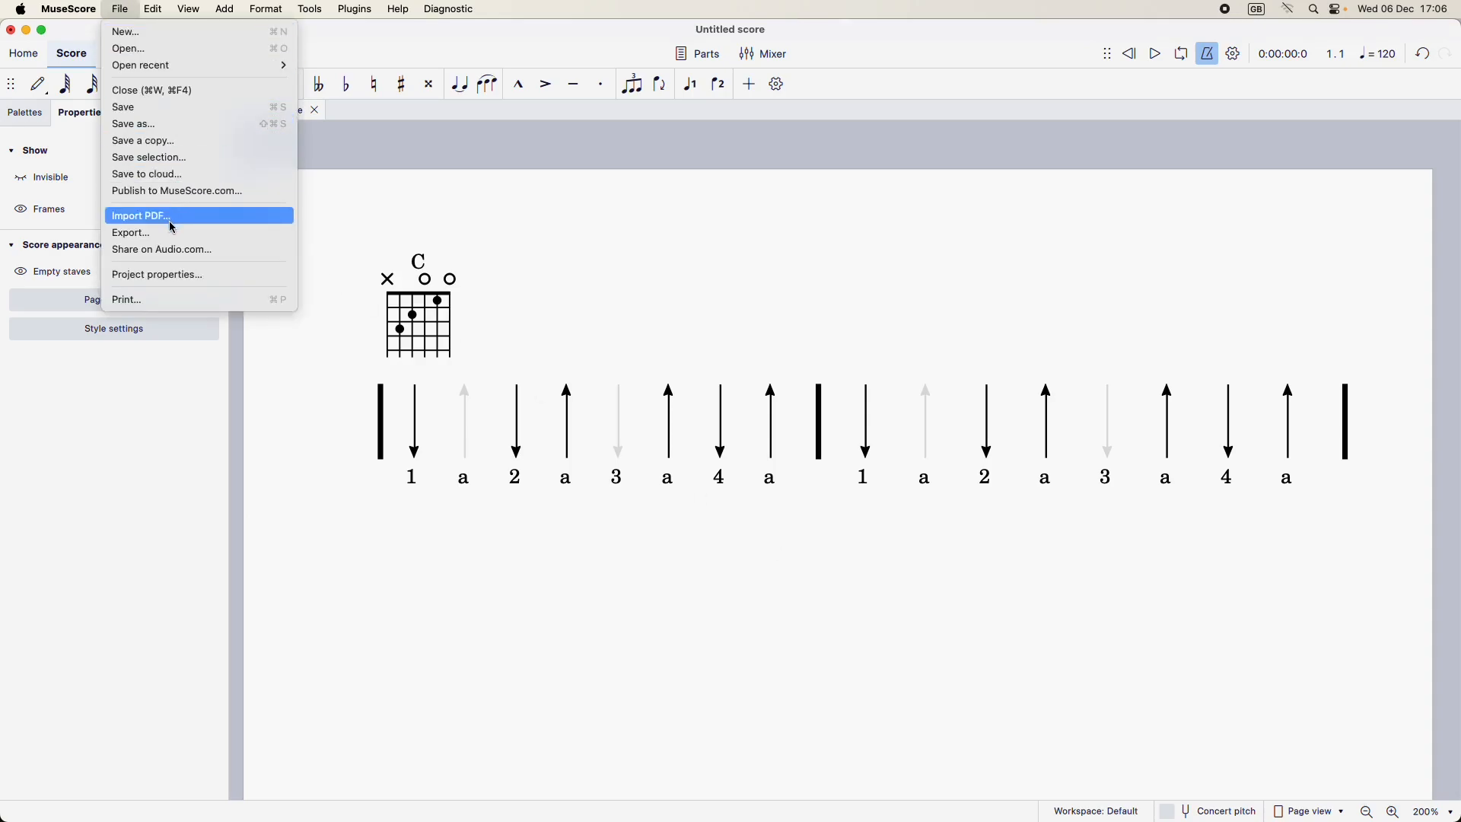
{"action": "left_click", "coordinate": [133, 233]}
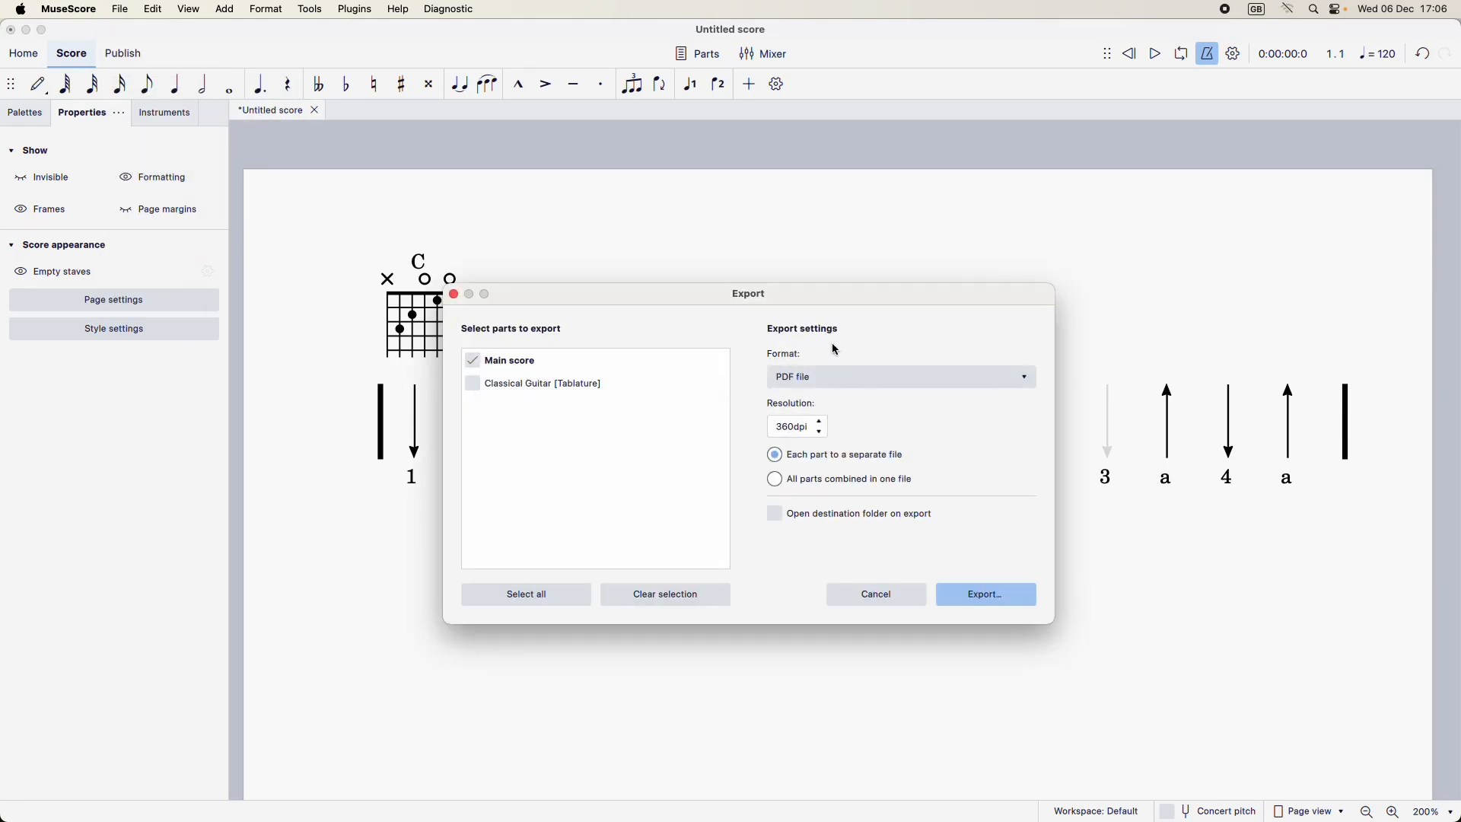
{"action": "left_click", "coordinate": [872, 594]}
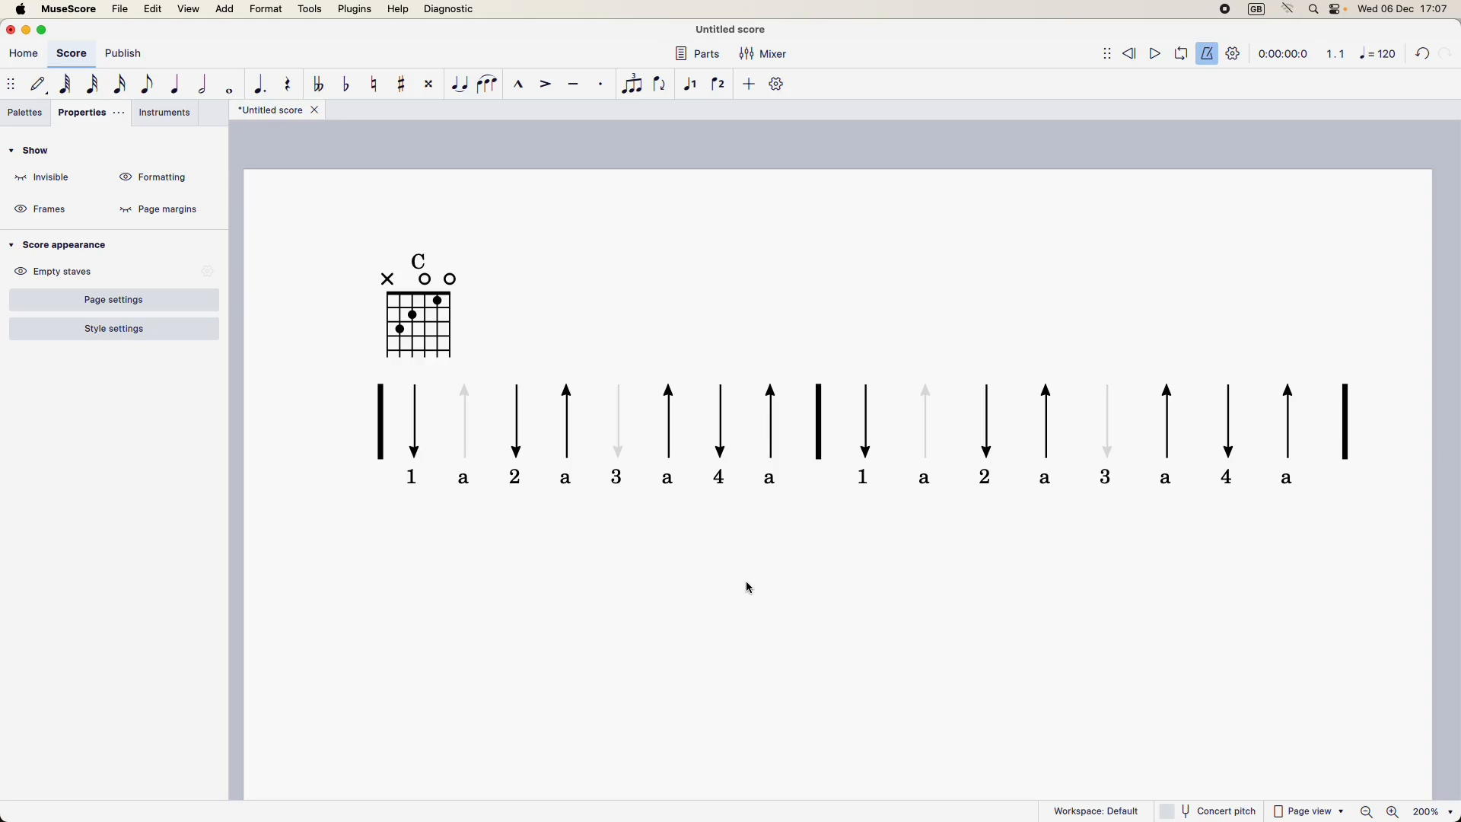
Step: Try Silver on the beat 2 and 4 down arrows of both bars instead of the earlier arrows, and undo the colouring
{"action": "key", "text": "super+z"}
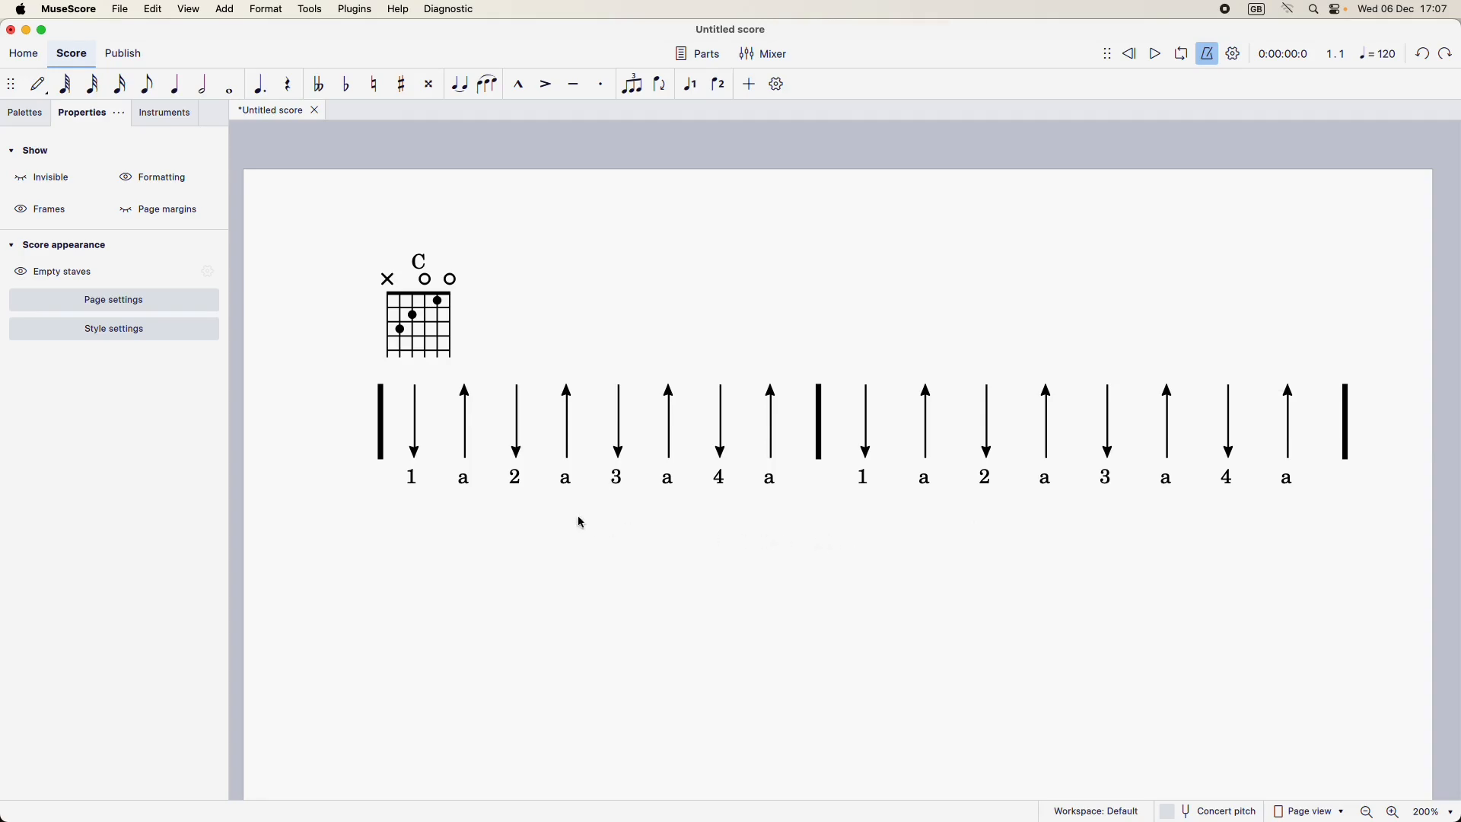
{"action": "left_click", "coordinate": [520, 457]}
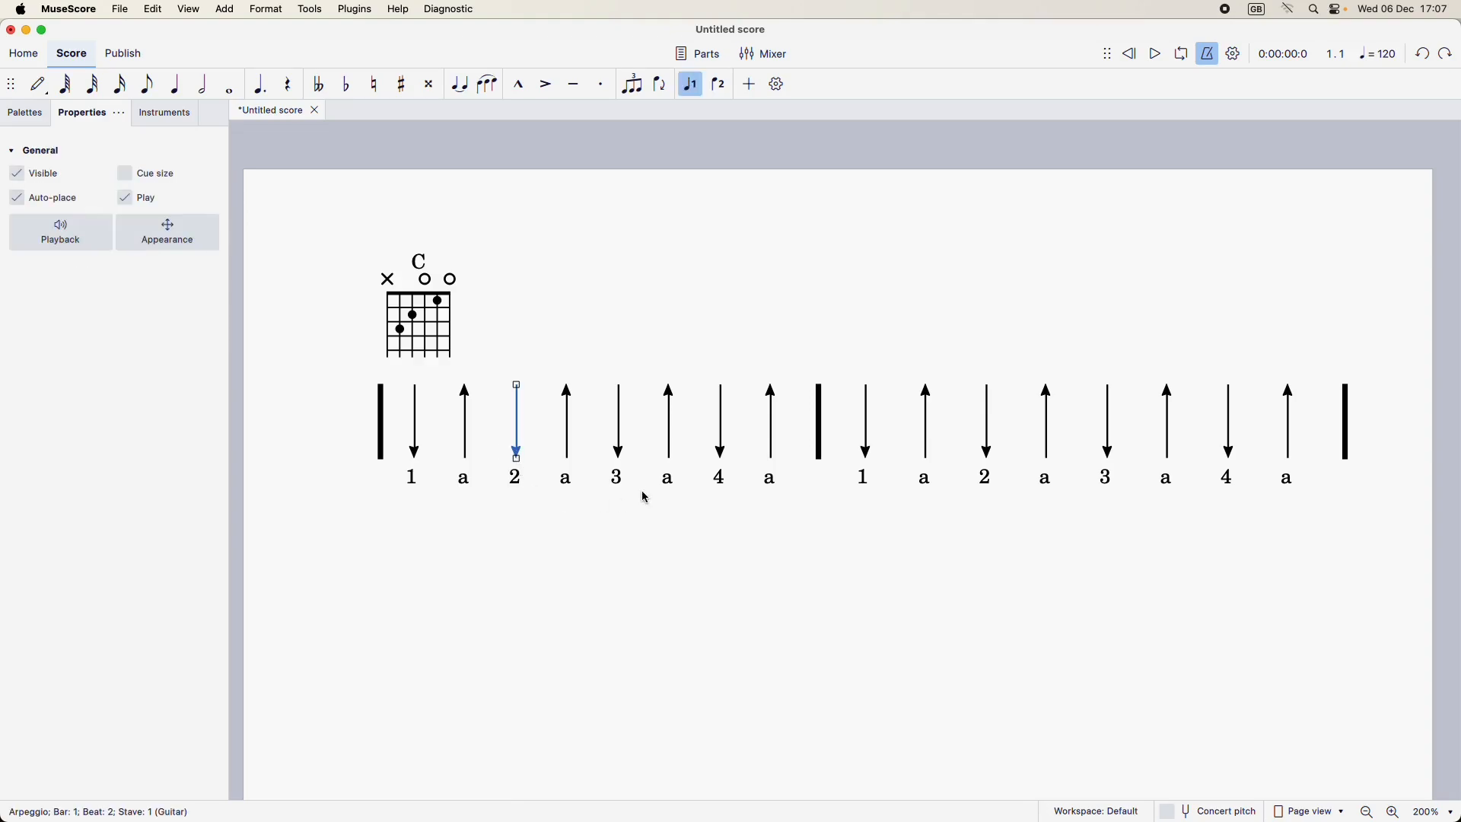
{"action": "left_click", "coordinate": [724, 454], "text": "super"}
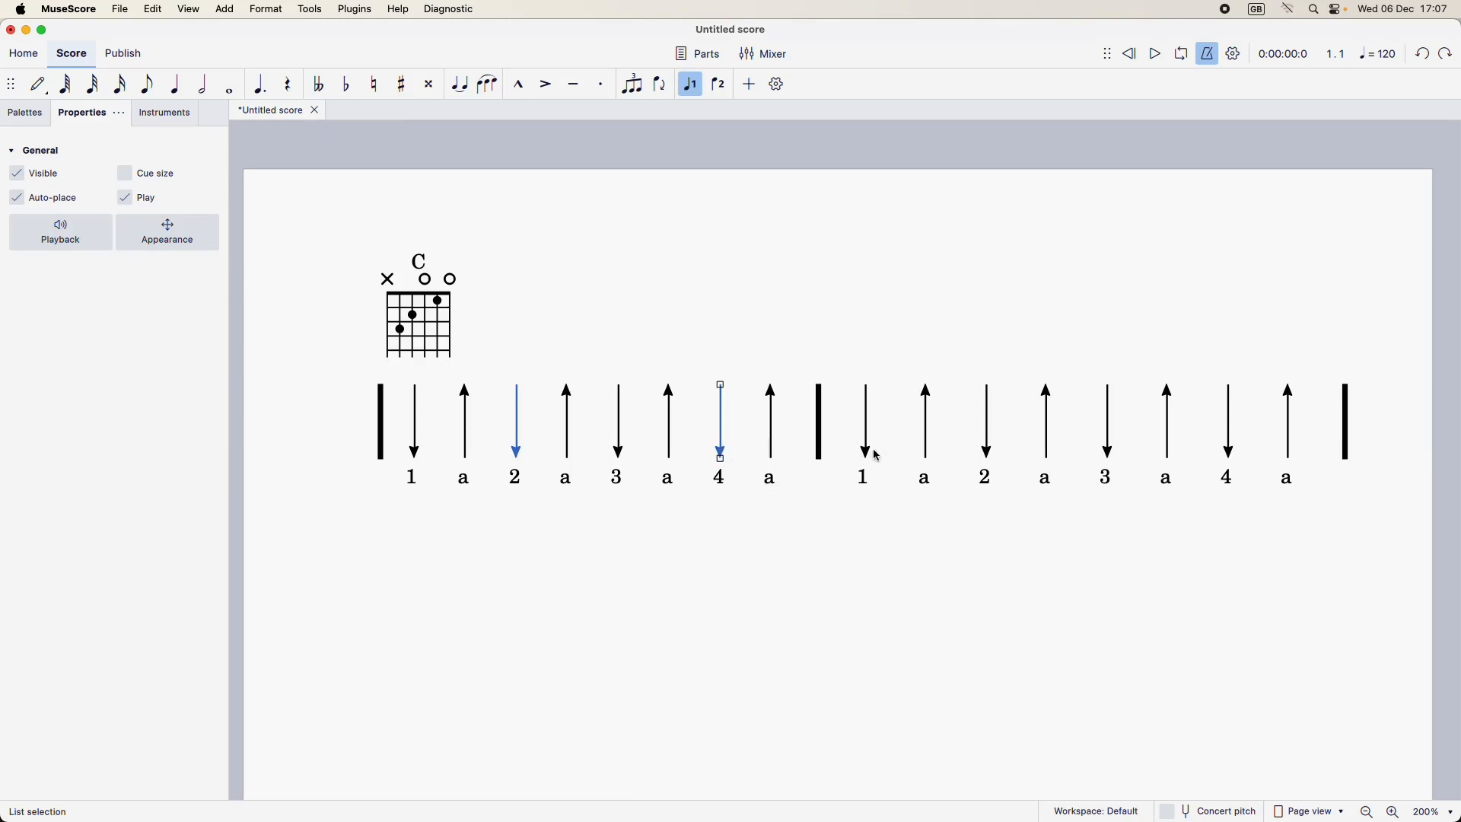
{"action": "left_click", "coordinate": [982, 455], "text": "super"}
{"action": "left_click", "coordinate": [1232, 453], "text": "super"}
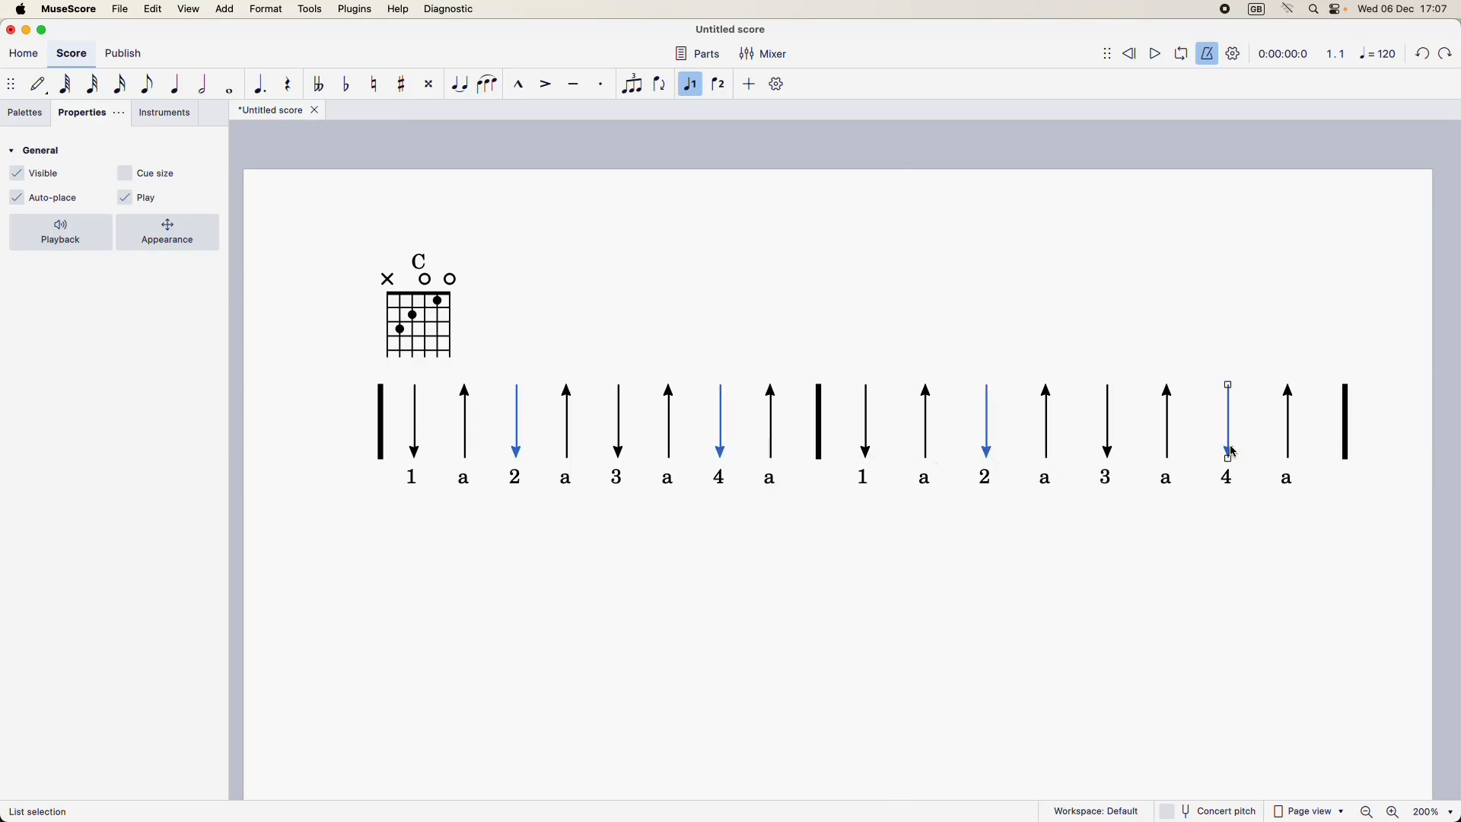
{"action": "left_click", "coordinate": [158, 238]}
{"action": "left_click", "coordinate": [124, 603]}
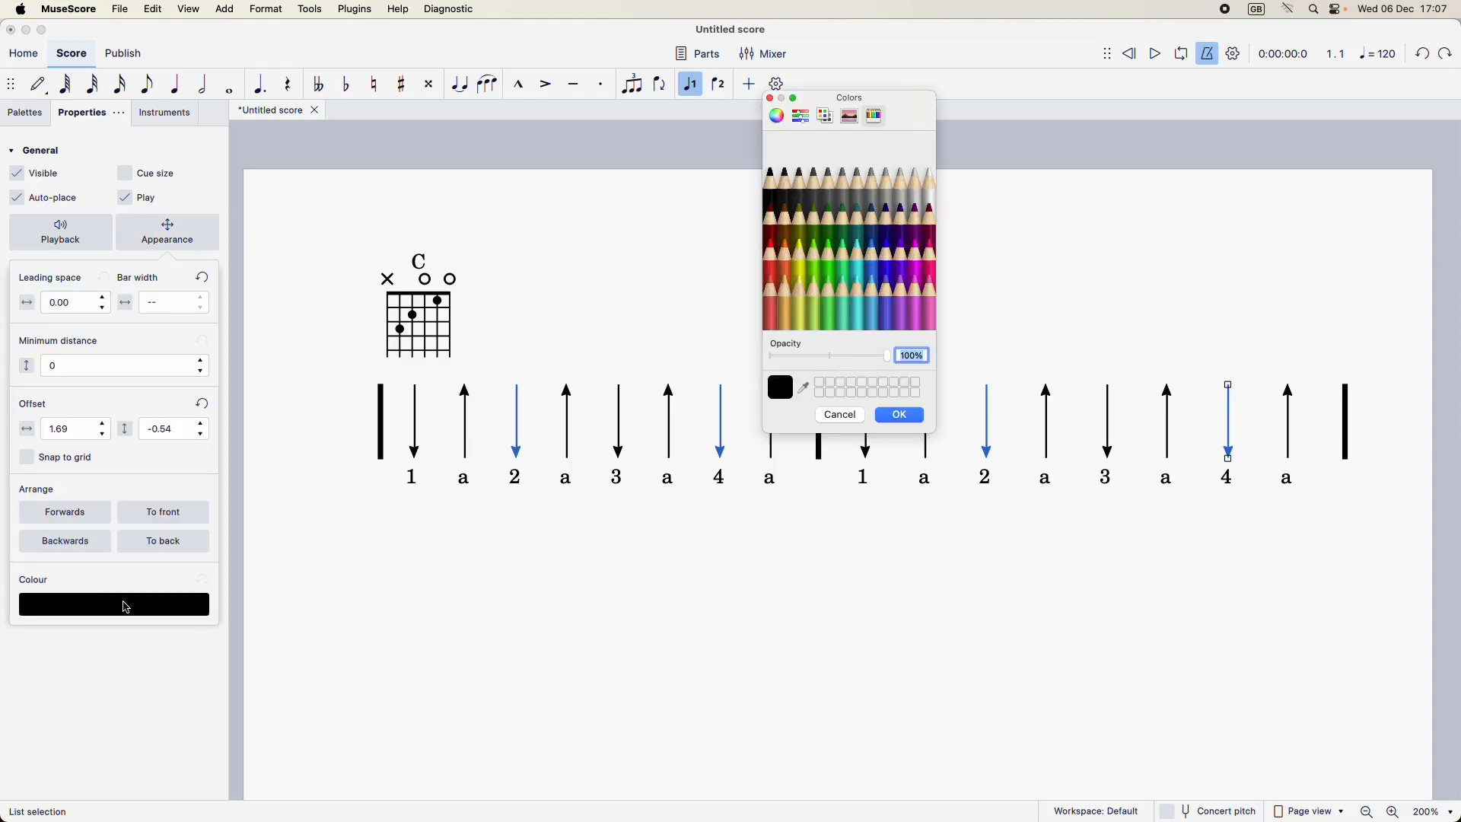
{"action": "left_click", "coordinate": [903, 184]}
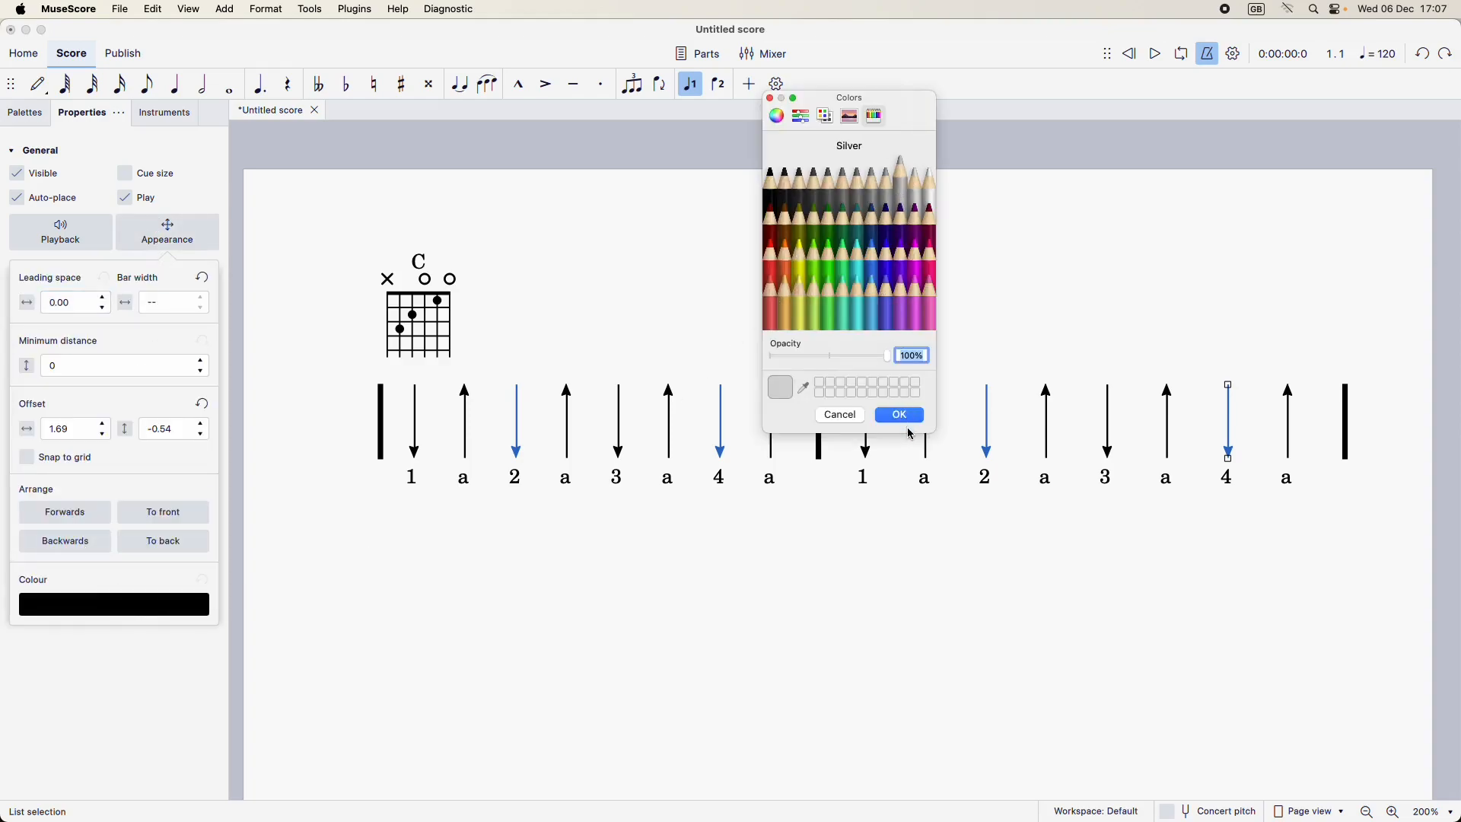
{"action": "left_click", "coordinate": [901, 416]}
{"action": "left_click", "coordinate": [890, 589]}
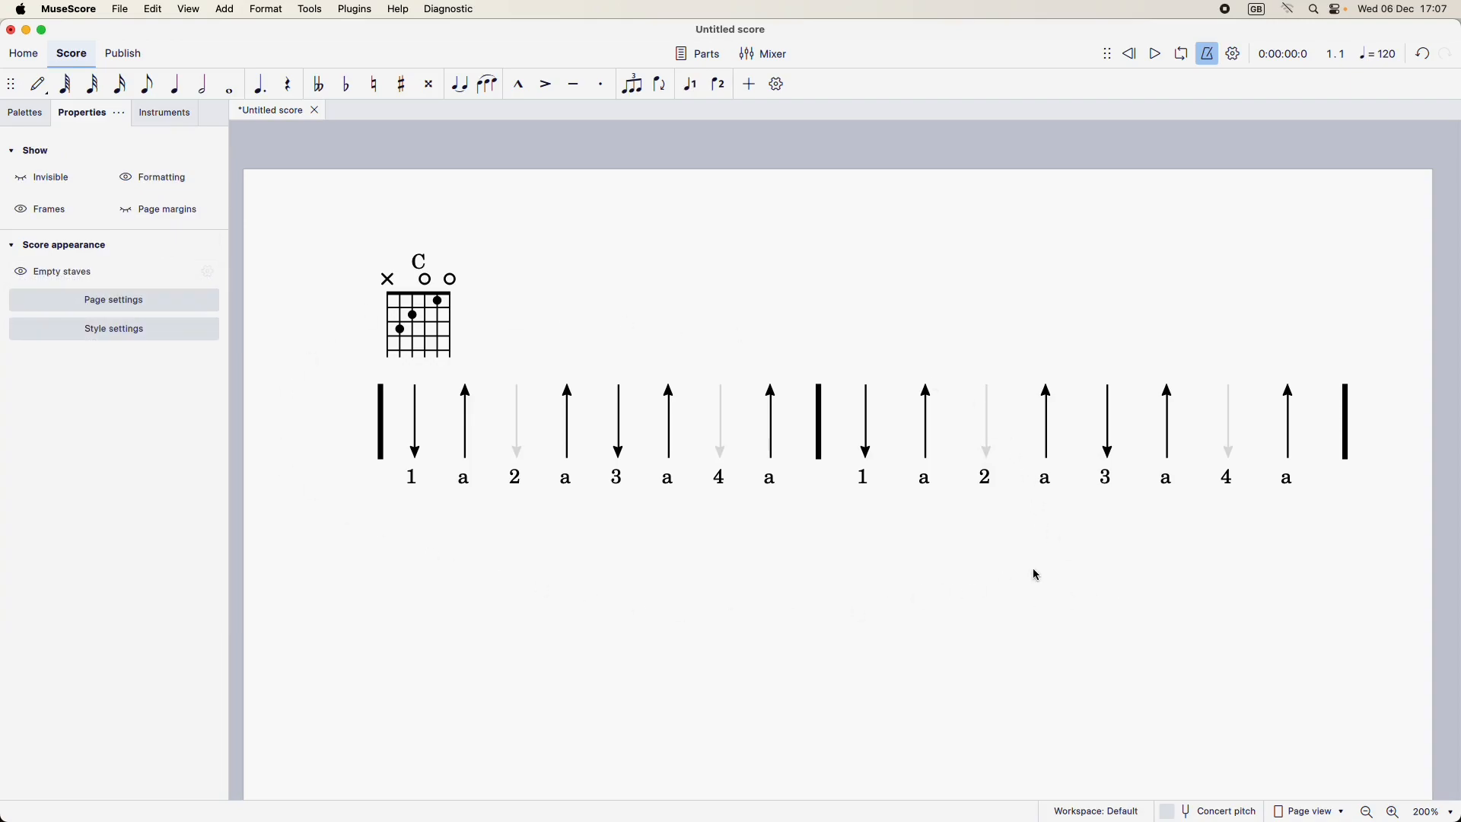
{"action": "key", "text": "ctrl+z"}
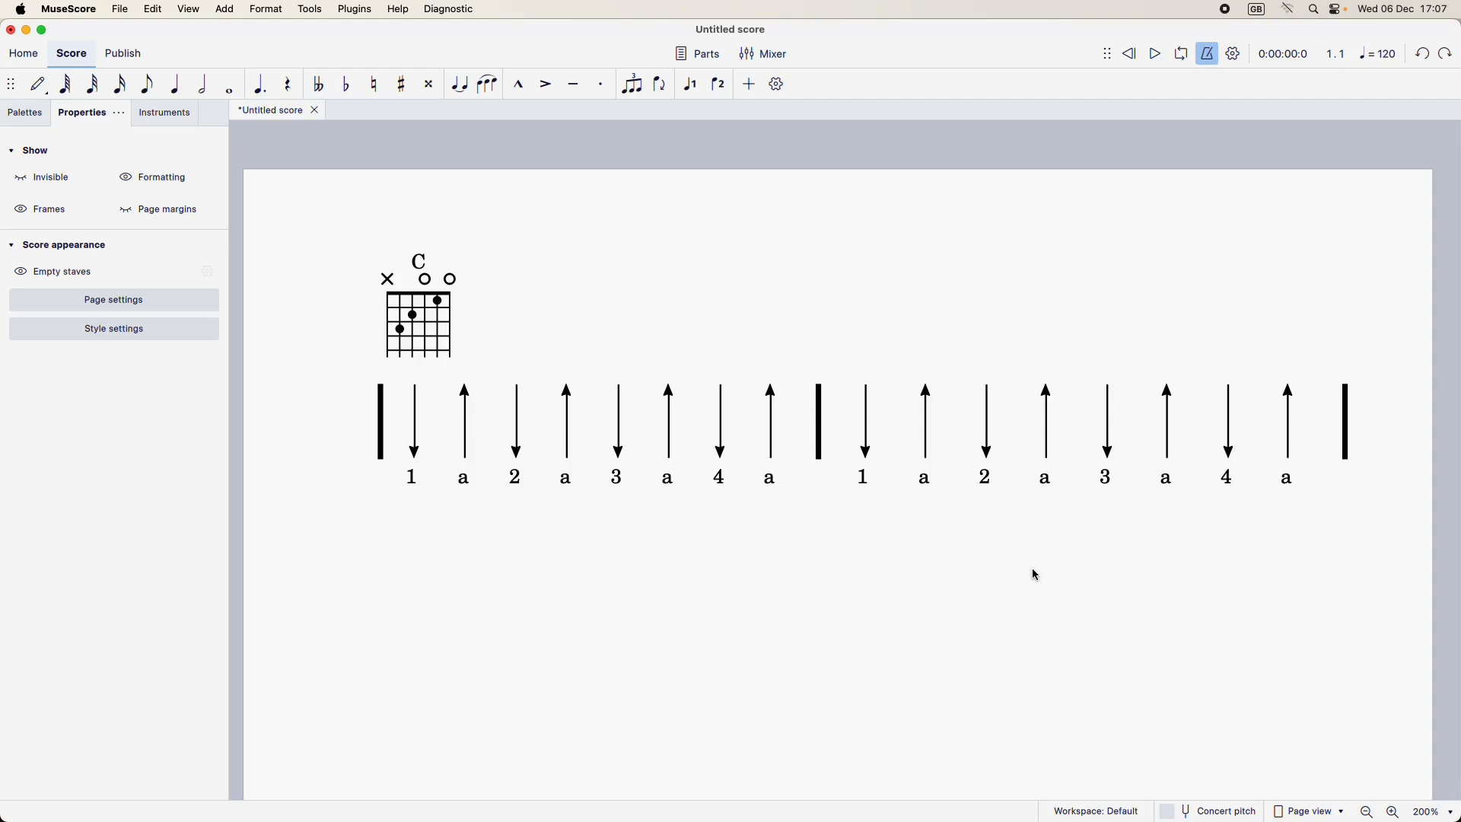